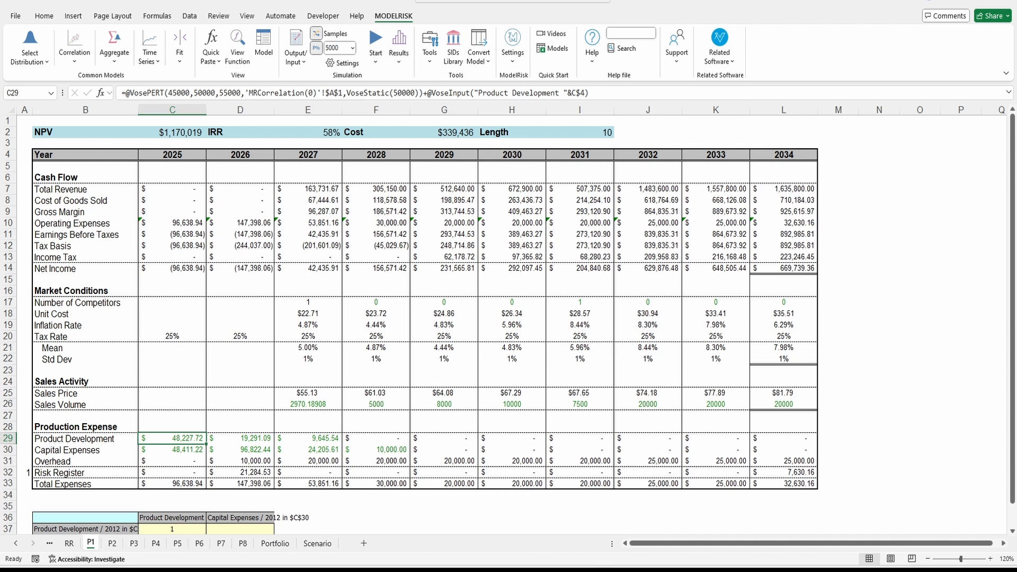
- View the PERT distribution and function behind the 2025 Product Development cost on sheet P1, and close both windows
left_click_drag(1, 114, 318, 173)
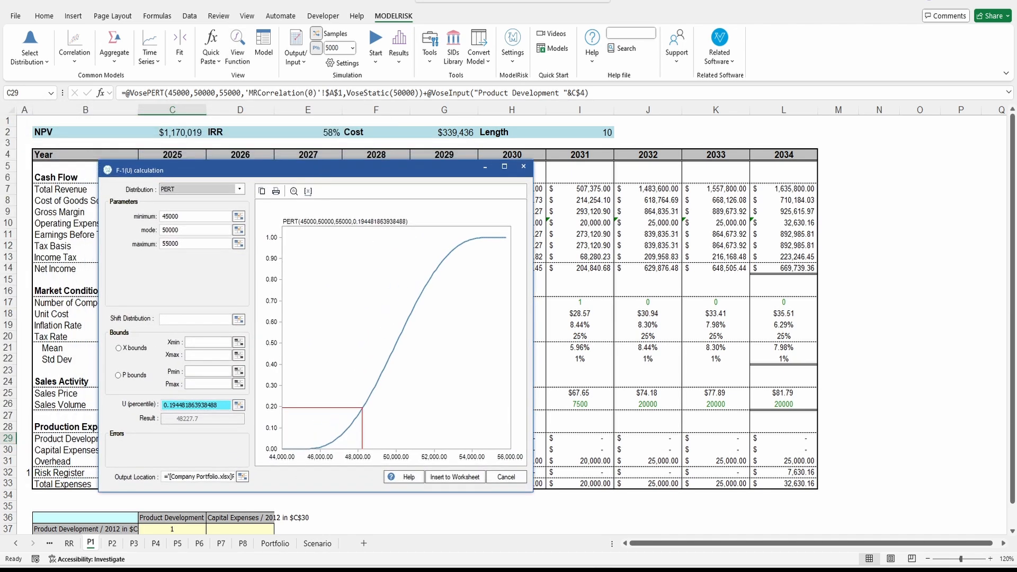
left_click_drag(1, 60, 396, 119)
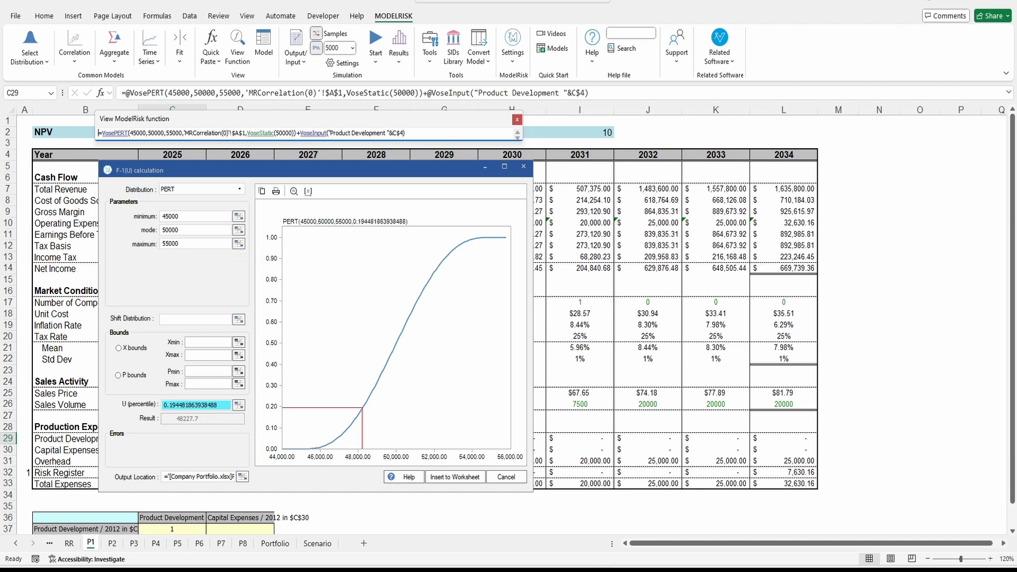
left_click(524, 166)
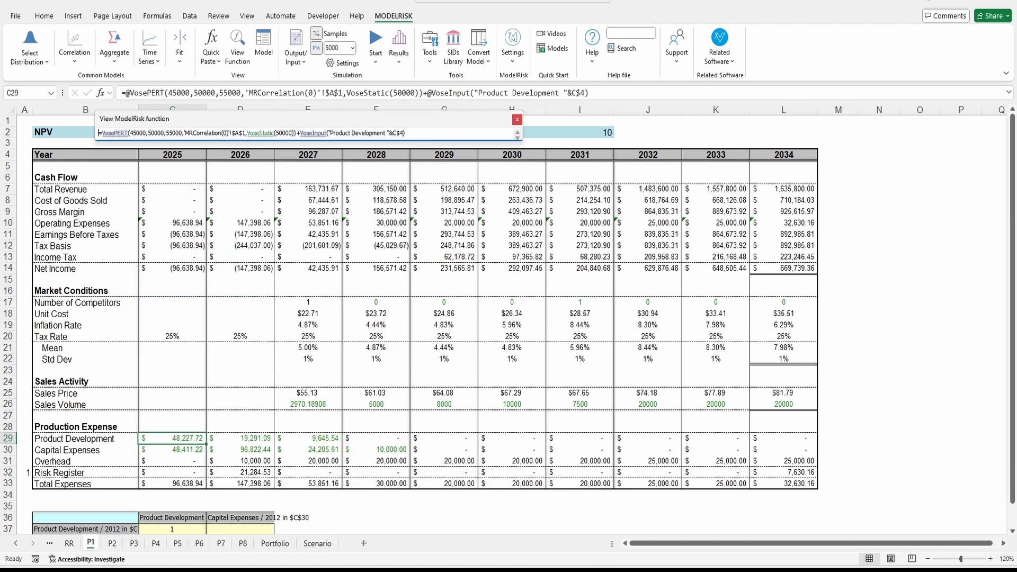
left_click(517, 120)
- View the PERT distribution behind the 2026 Capital Expenses and close its calculation window
left_click(240, 450)
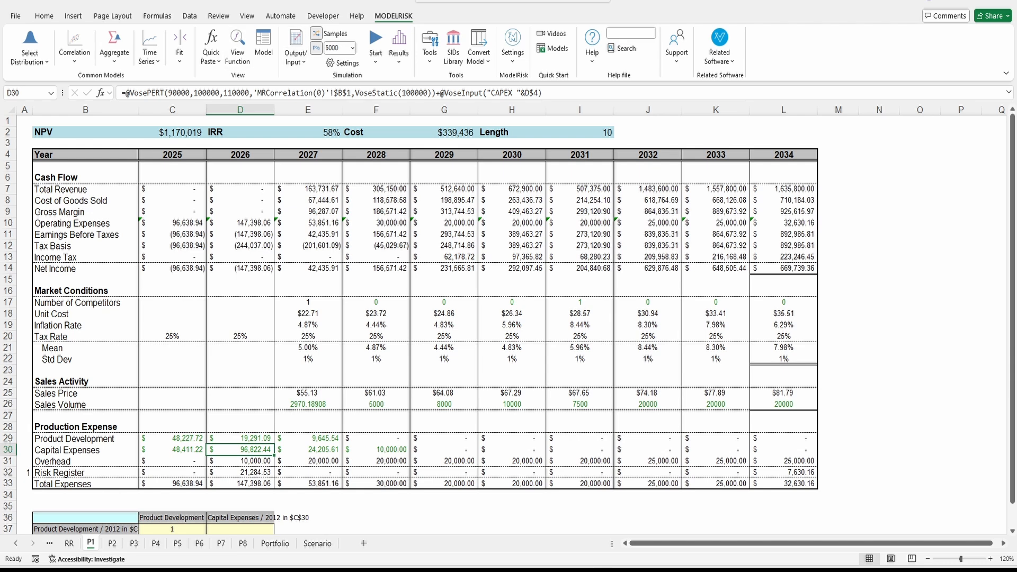
left_click_drag(514, 168, 480, 174)
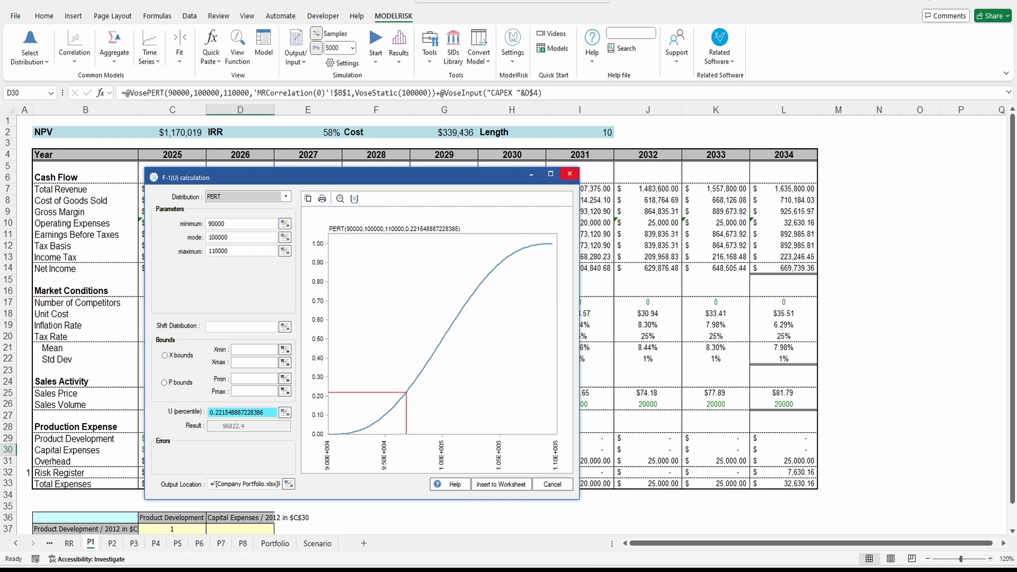
left_click(570, 173)
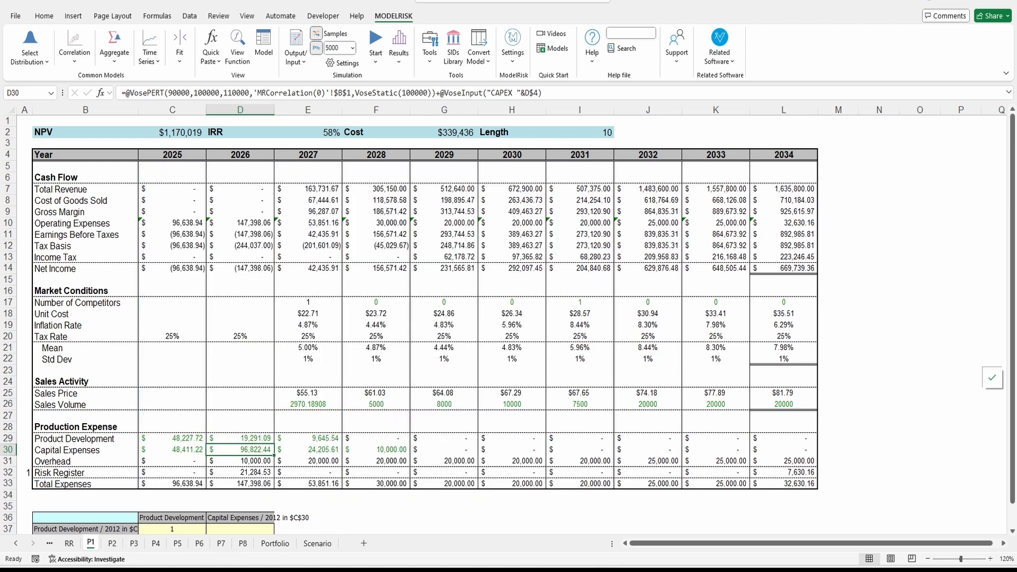
- View the distribution details behind the 2027 Sales Volume and close the window
left_click(376, 359)
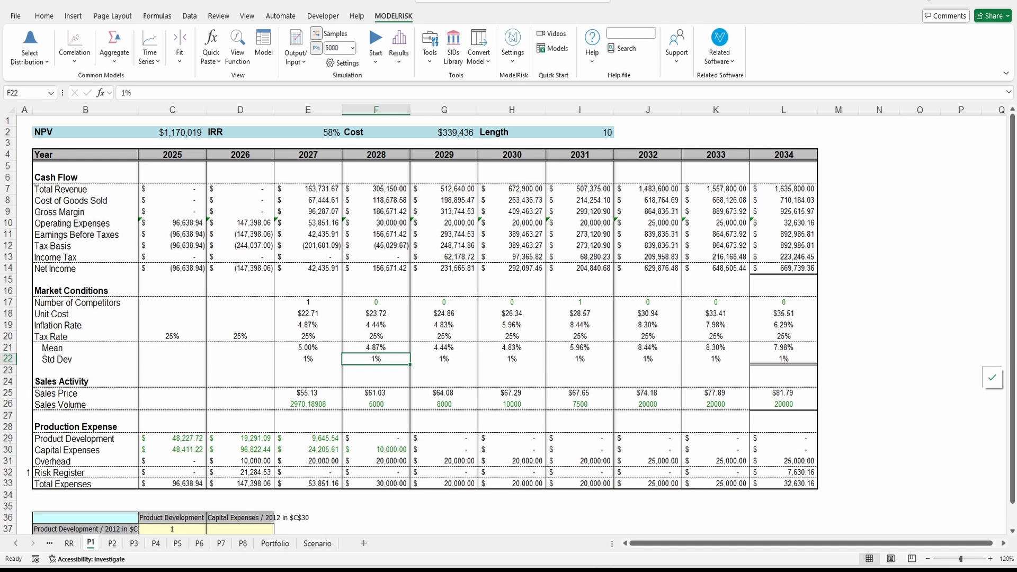
left_click(308, 405)
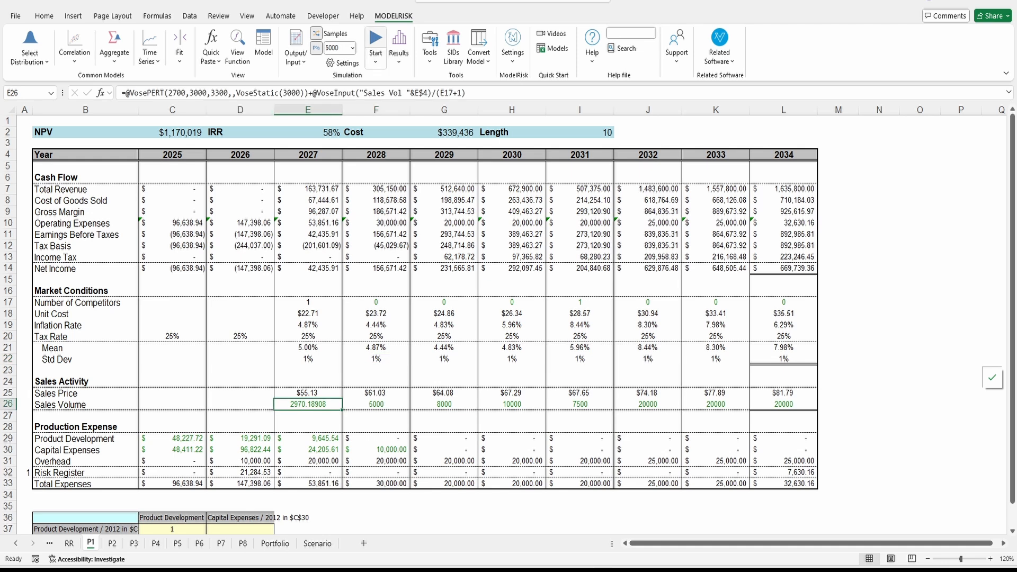
left_click(376, 40)
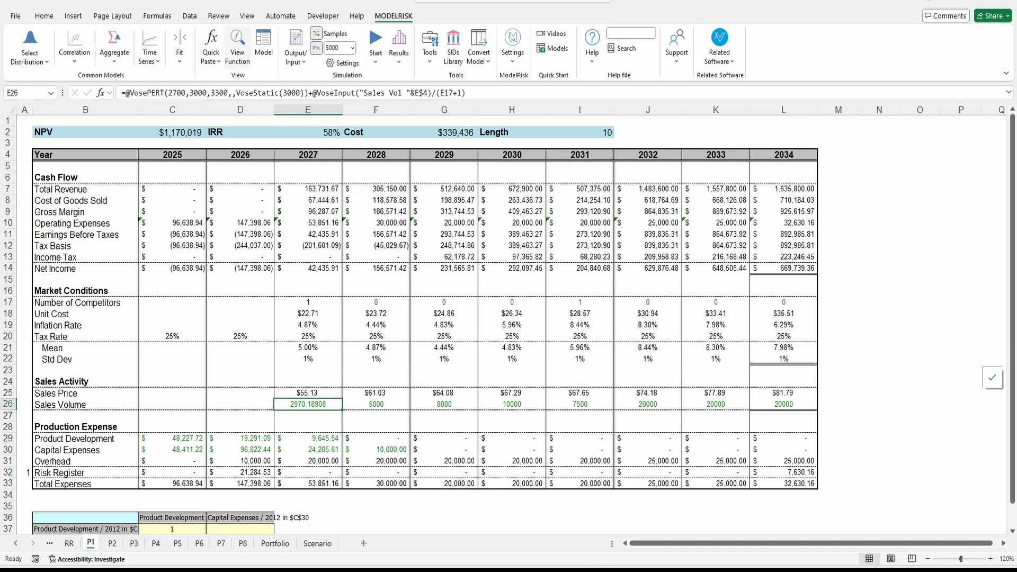
left_click_drag(1, 59, 328, 121)
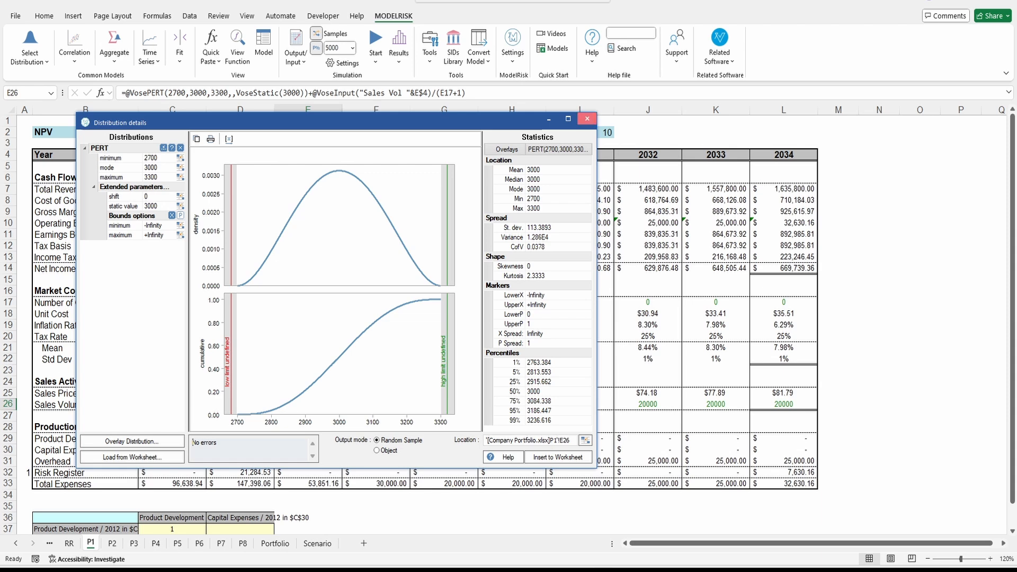
left_click(587, 118)
- Check the 2025 and 2026 Product Development formulas and recalculate the model repeatedly to draw new random samples
left_click(173, 439)
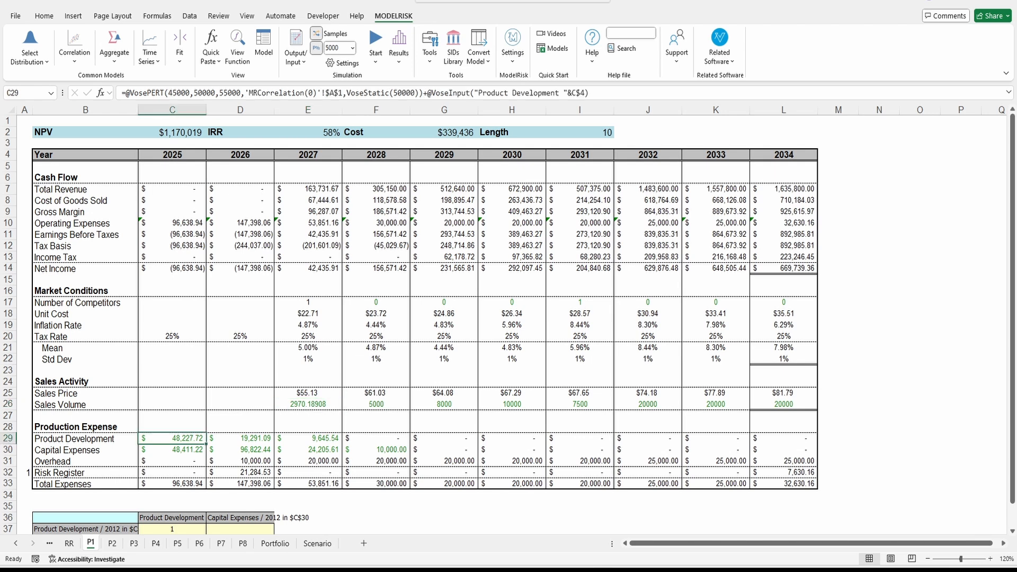
left_click(240, 438)
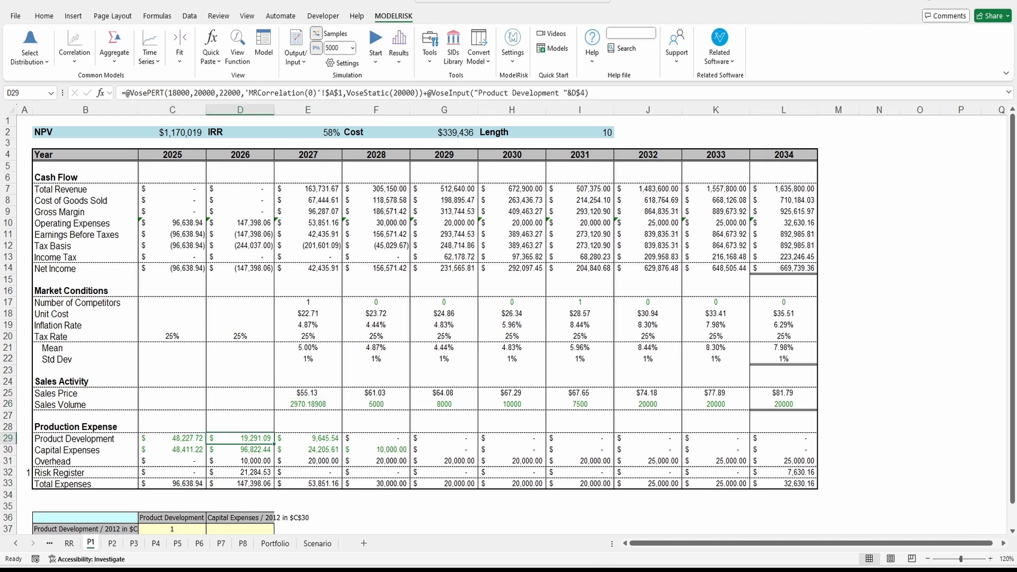
key("F9")
key("F9")
key("F9")
key("F9")
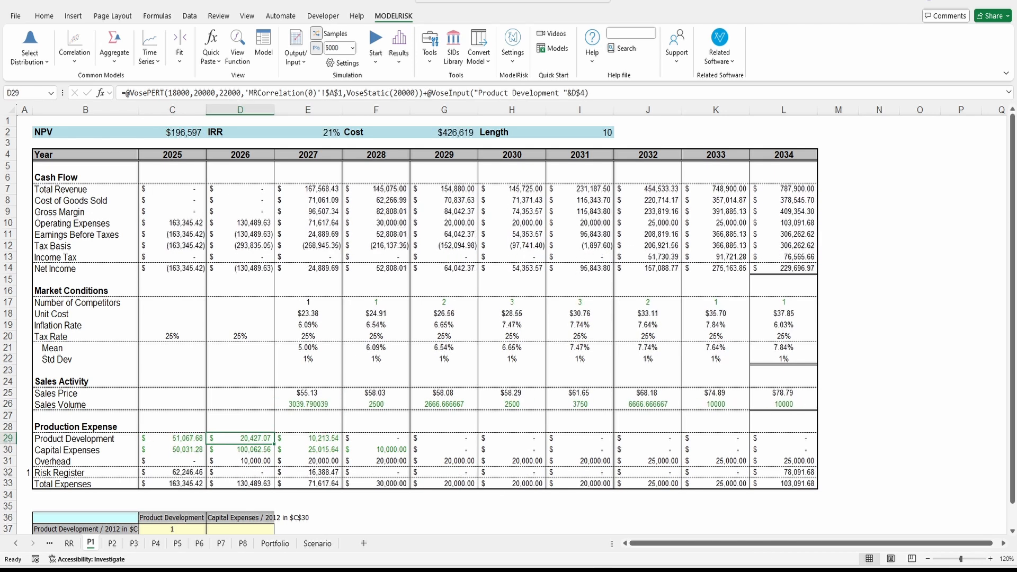
key("F9")
key("F9")
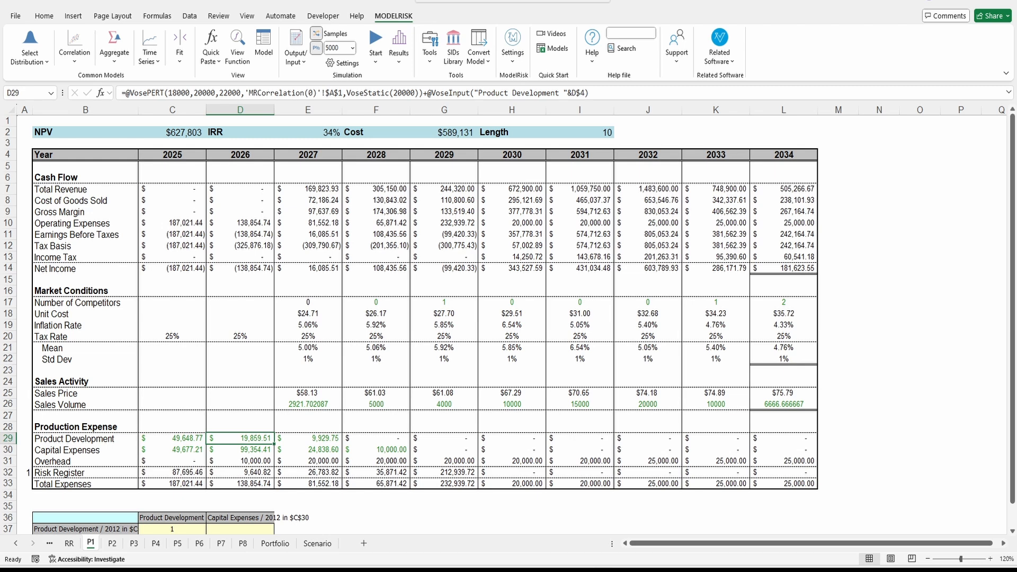
- Inspect the NPV, IRR and Cost output formulas, resample the model, and show which range the Cost formula references
left_click(173, 132)
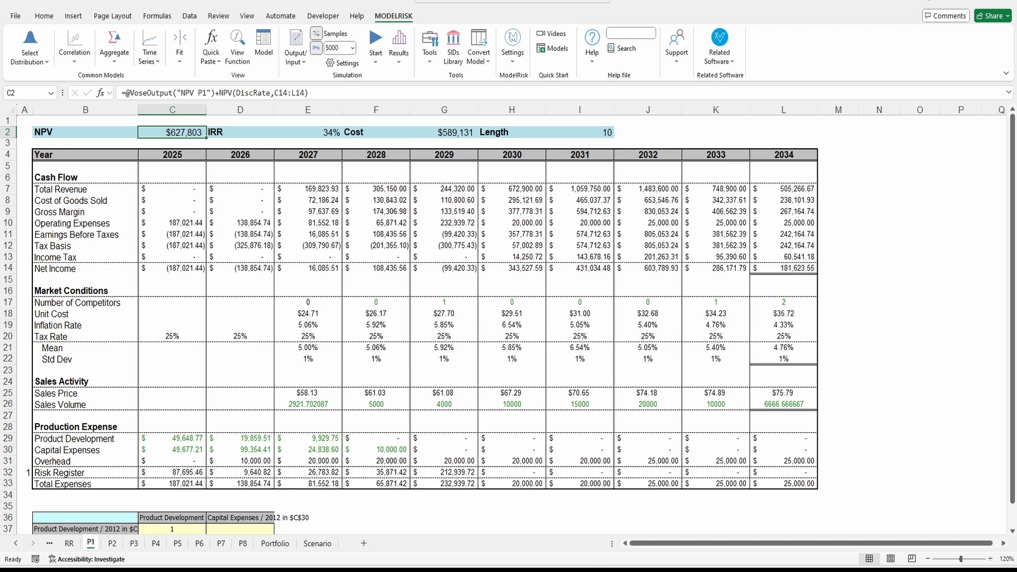
left_click(308, 133)
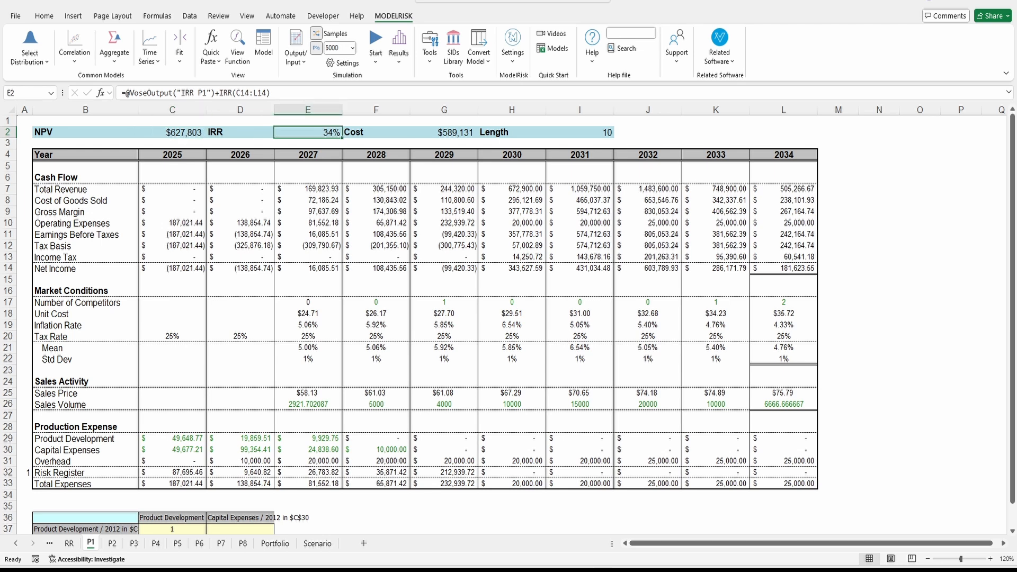
left_click(444, 133)
key("F9")
key("F9")
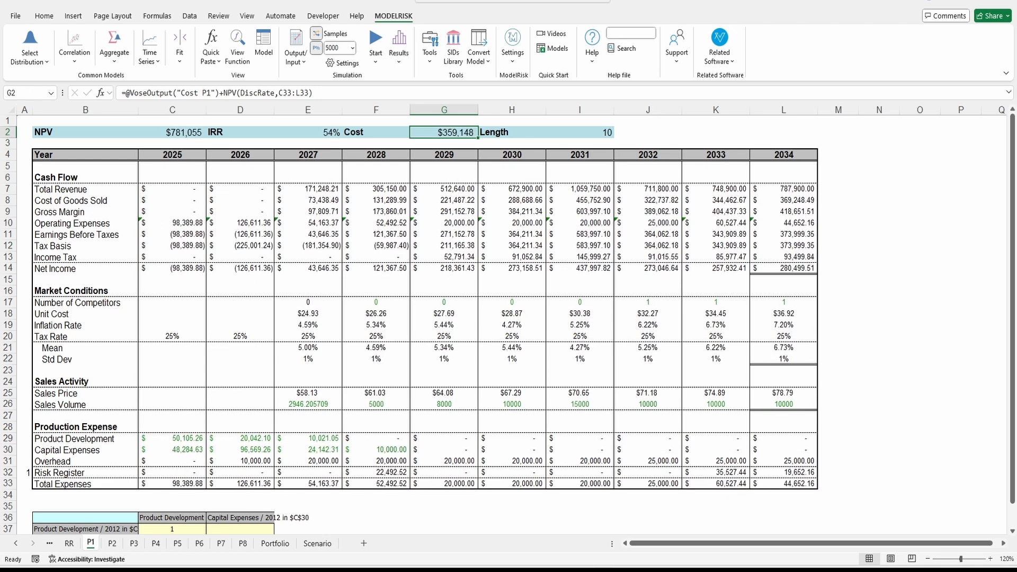
key("F2")
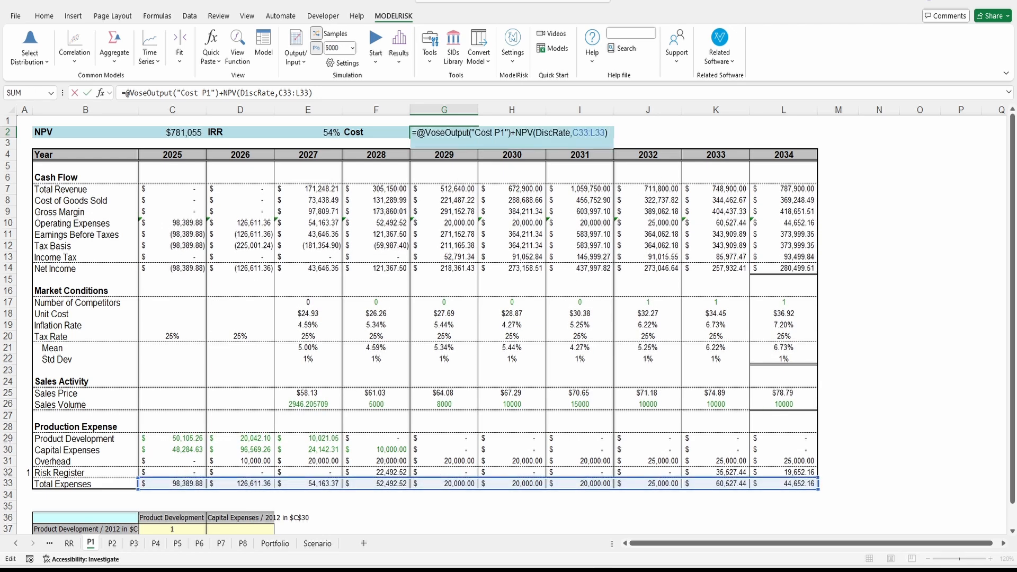
key("Escape")
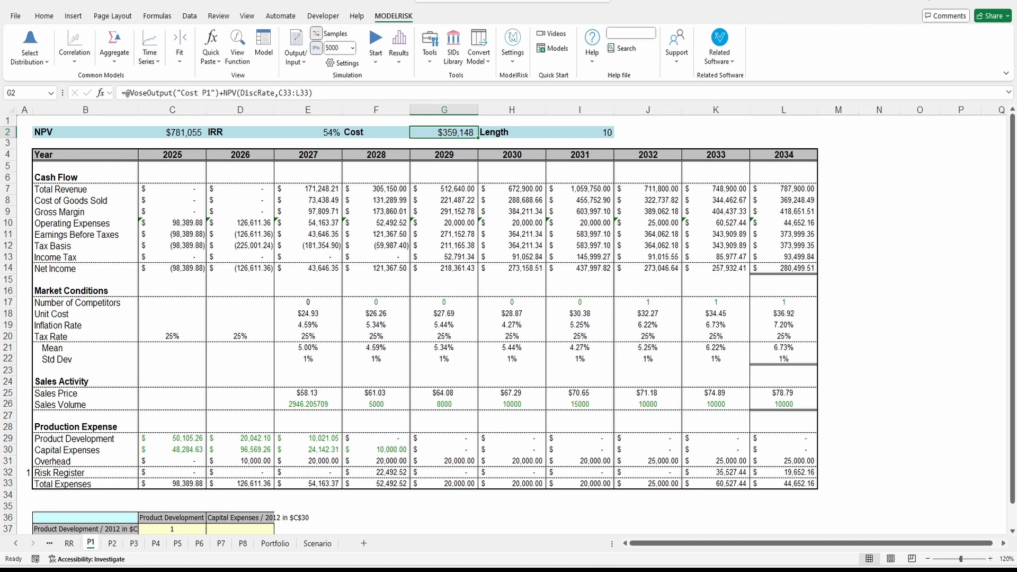
- Check the 2025 Capital Expenses formula, switch to the Risk Quantification slide in PowerPoint, and return to the Excel workbook
left_click(172, 450)
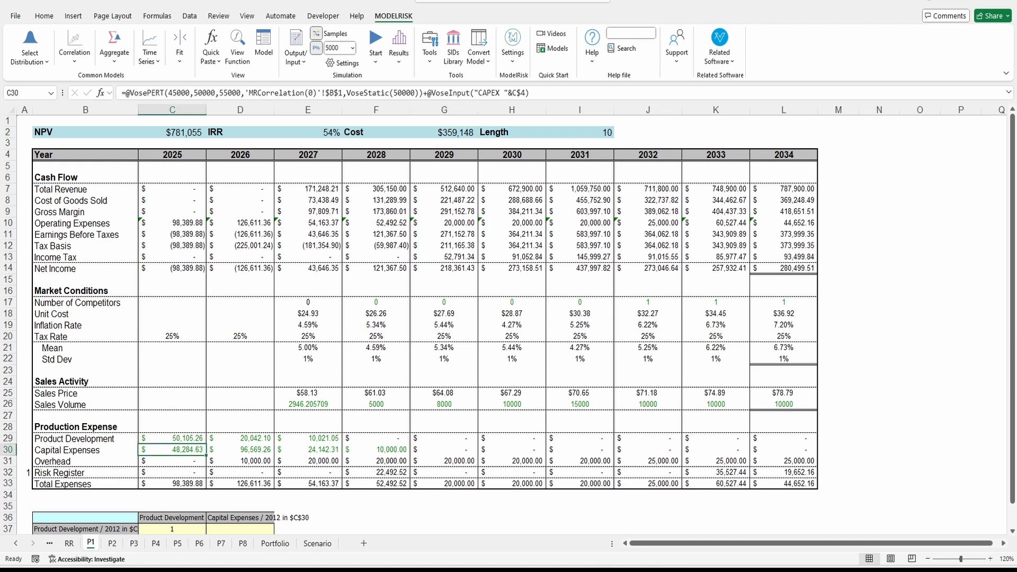
key("alt+Tab")
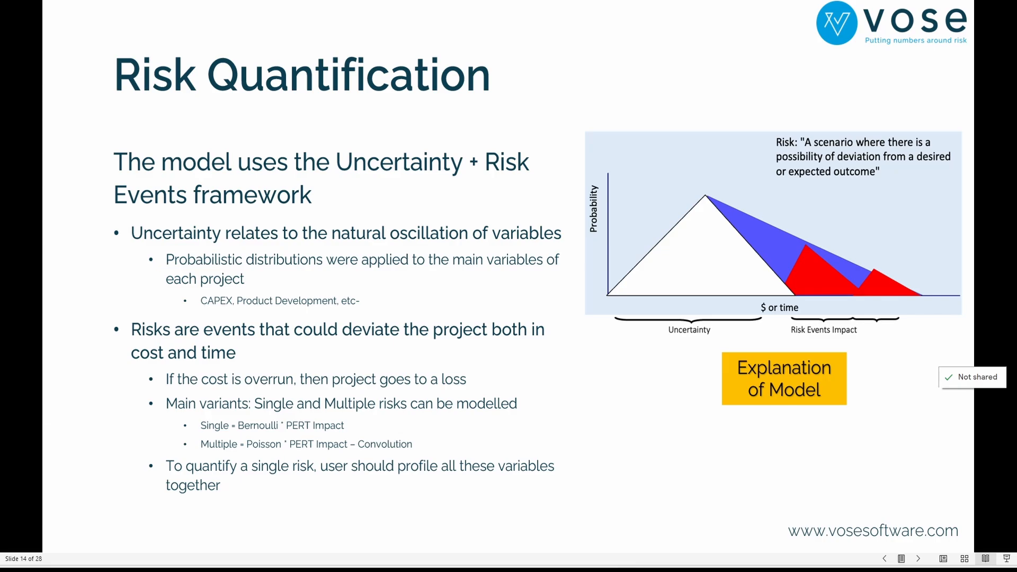
key("alt+Tab")
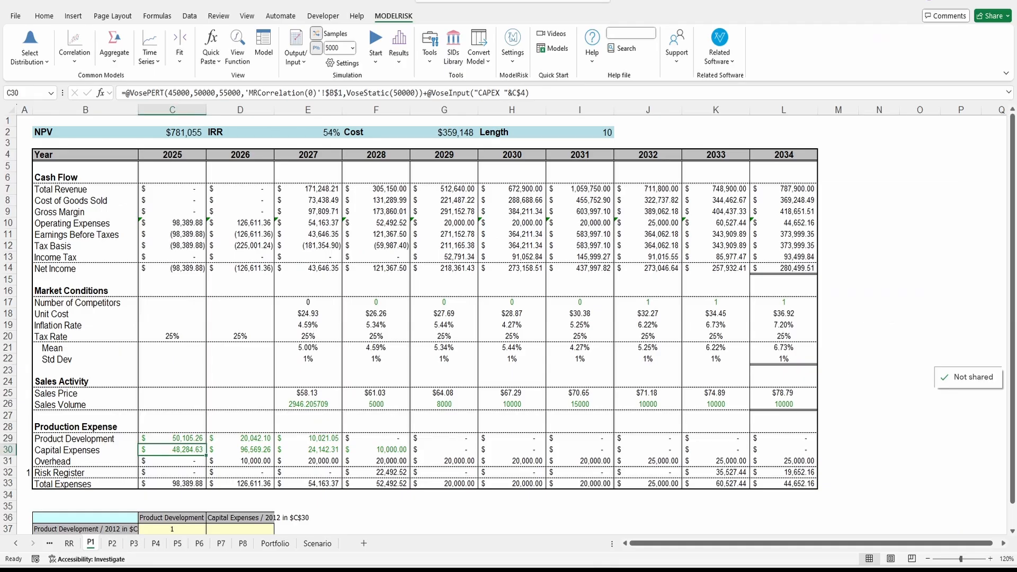
- Open the RR sheet and review the listed risk events from Technological Obsolescence to Severe Data Center Damage
left_click(68, 543)
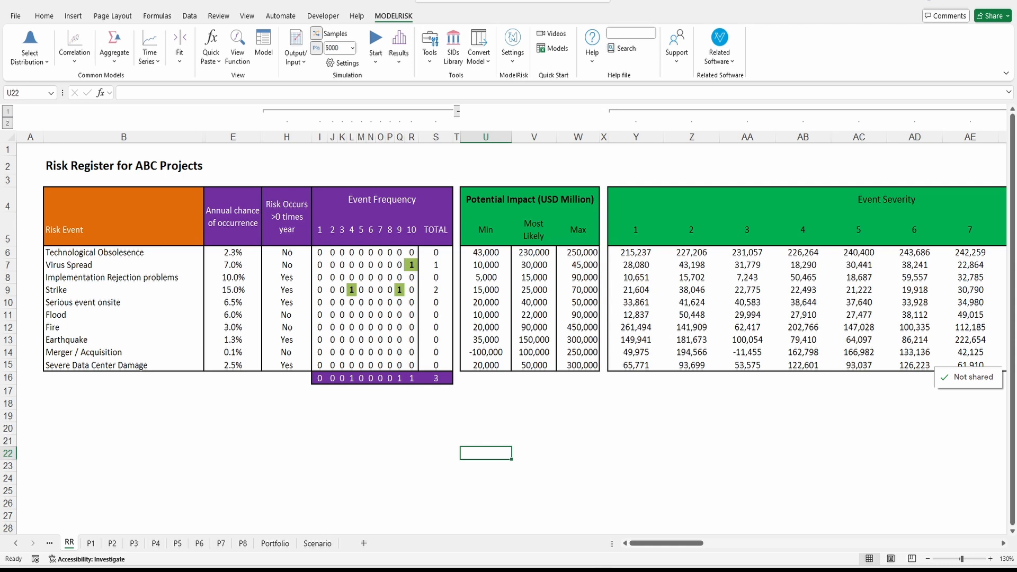
left_click(124, 253)
left_click(123, 264)
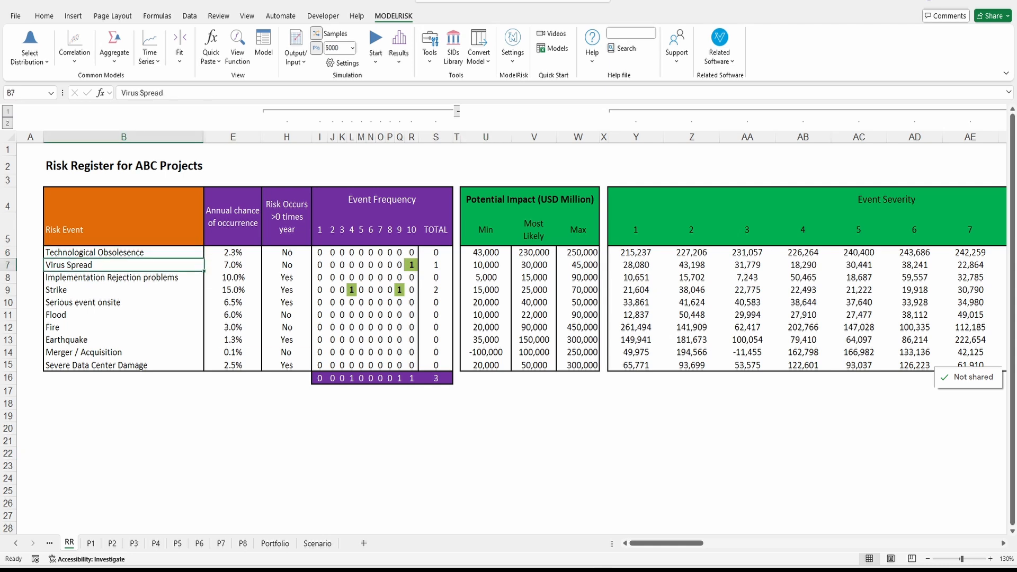
left_click(124, 277)
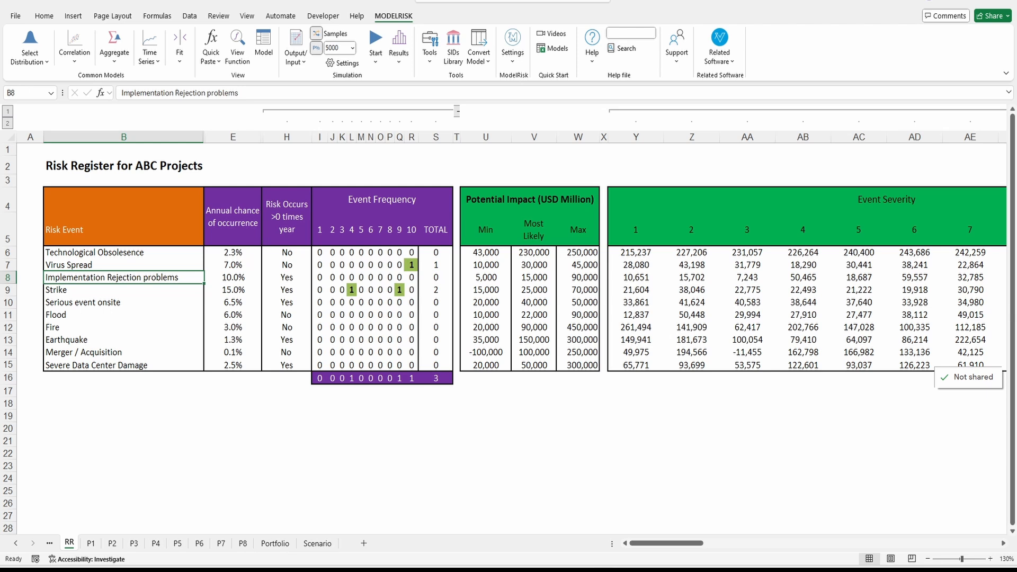
left_click(123, 365)
left_click(233, 428)
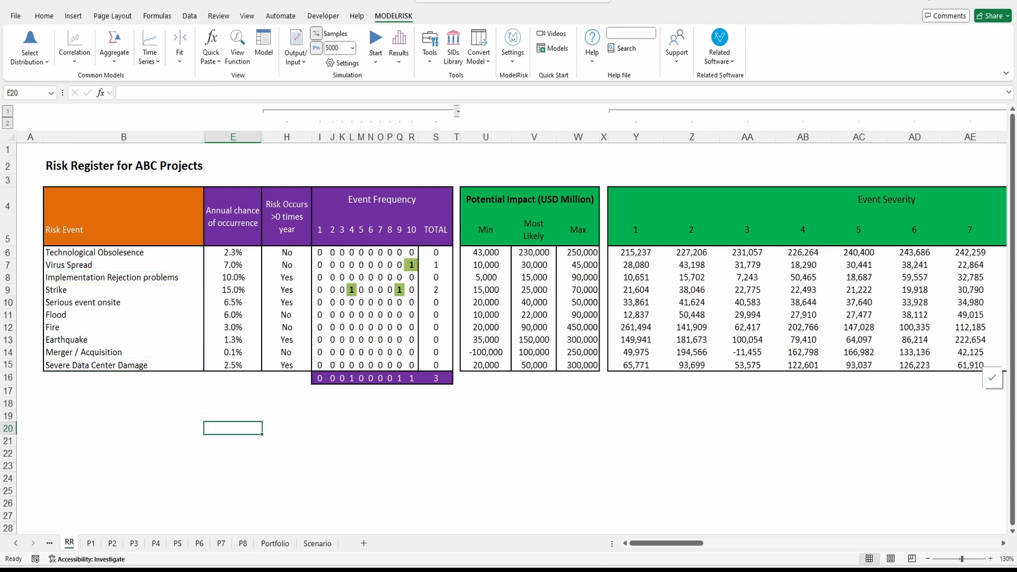
- Review the annual chance of occurrence for all risks and the multiple-occurrence flags from Technological Obsolescence to Earthquake
left_click_drag(233, 252, 233, 366)
left_click(233, 416)
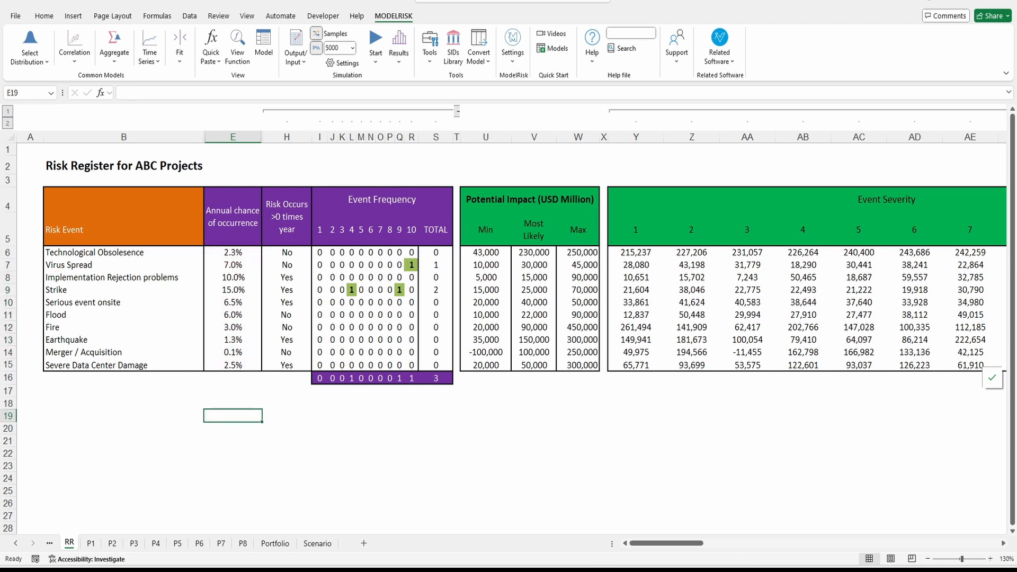
left_click(286, 253)
key("Down")
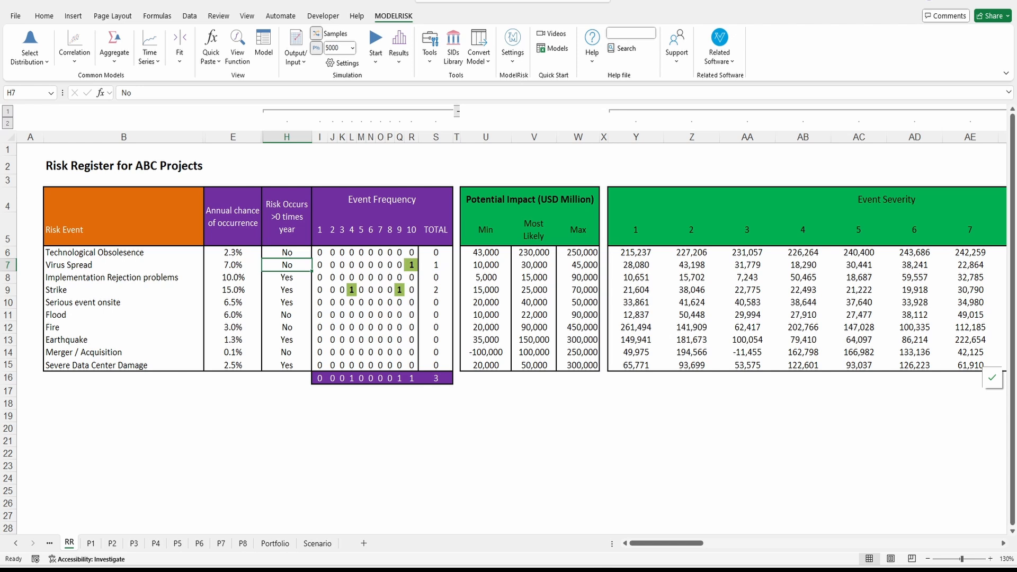
key("Down")
key("Down")
key("Down")
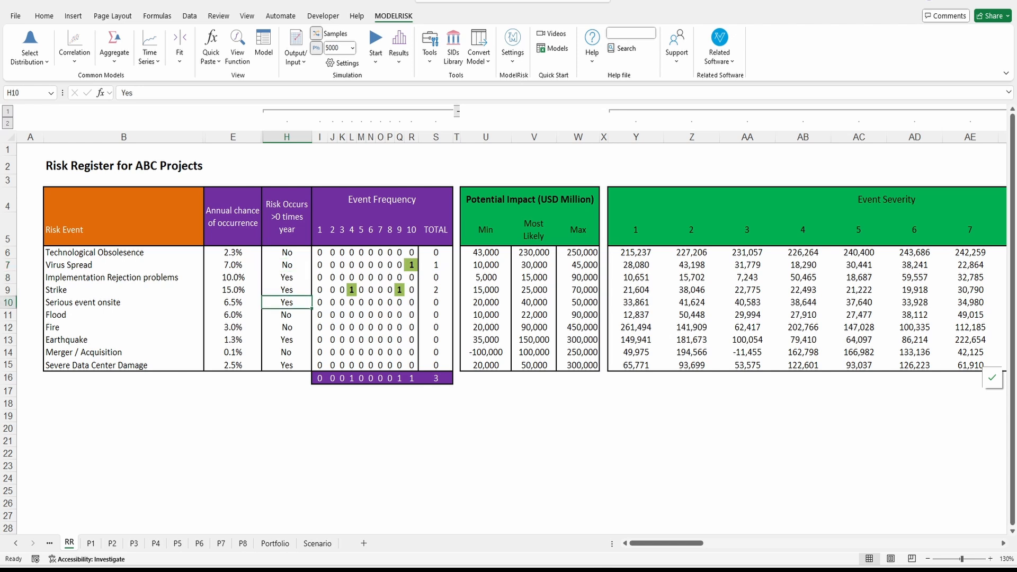
key("Down")
key("Down")
key("Down")
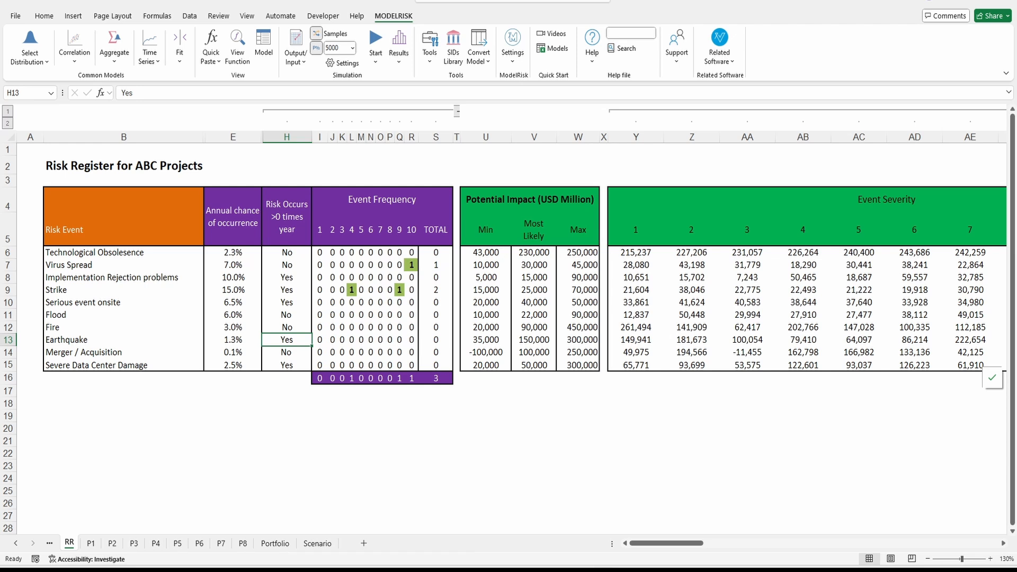
- Compare the event frequency formulas for Strike and Virus Spread in year 2 and Serious event onsite in year 4
left_click(333, 290)
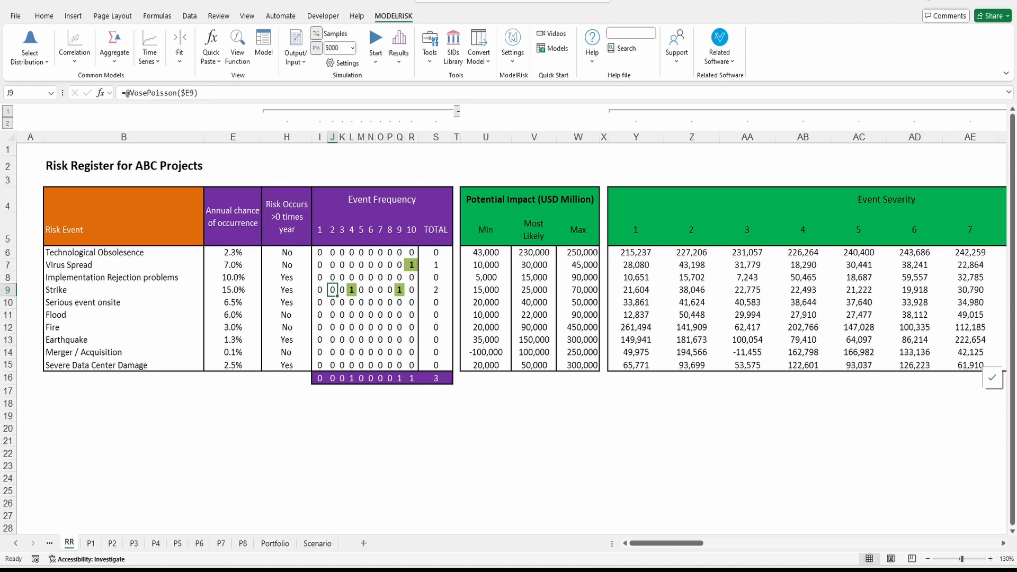
left_click(333, 265)
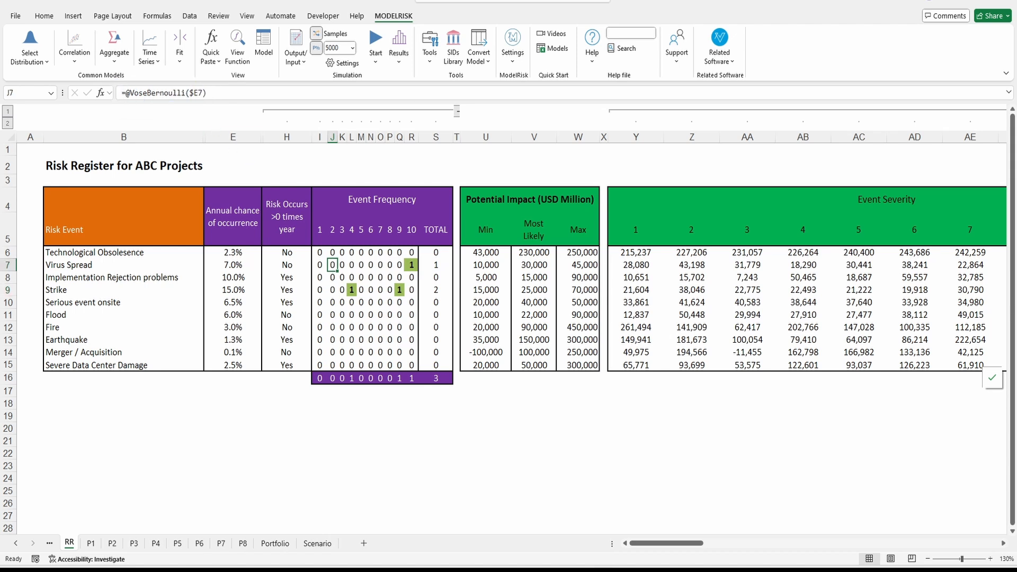
left_click(351, 302)
- Recalculate the risk register repeatedly to simulate new event frequencies and severities
key("F9")
key("F9")
key("F9")
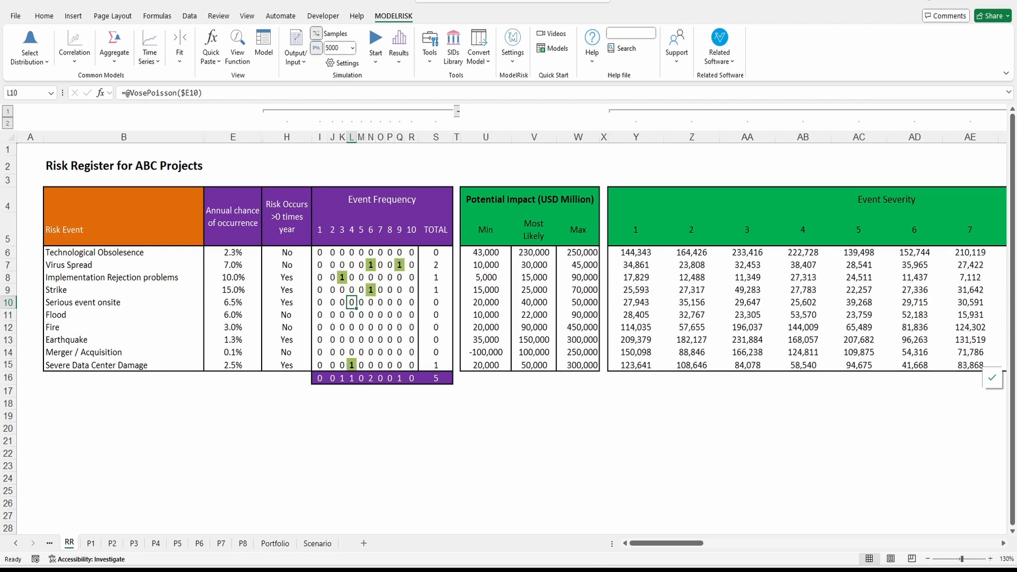
key("F9")
key("F9")
key("F9")
key("F9")
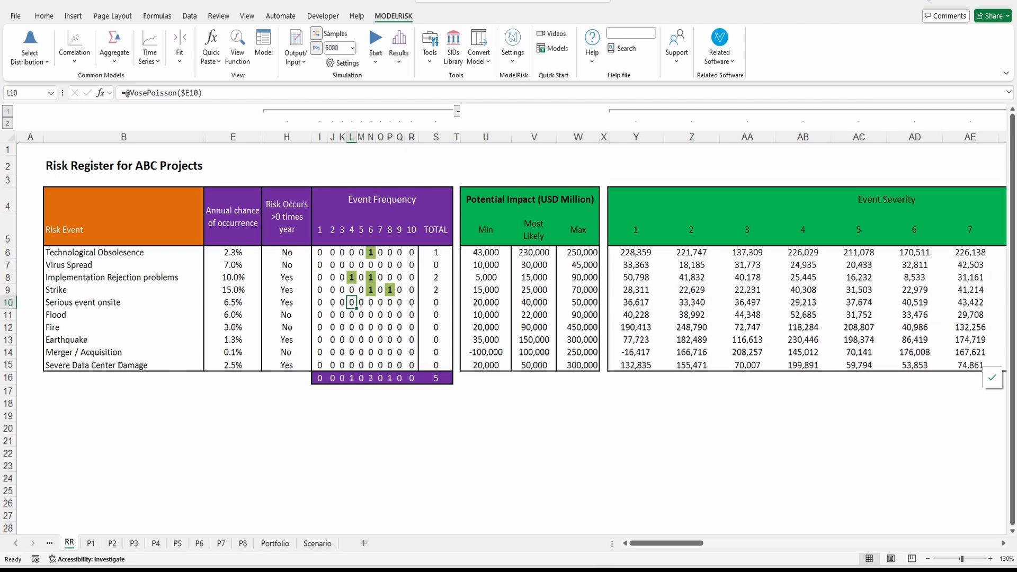
key("F9")
key("F9")
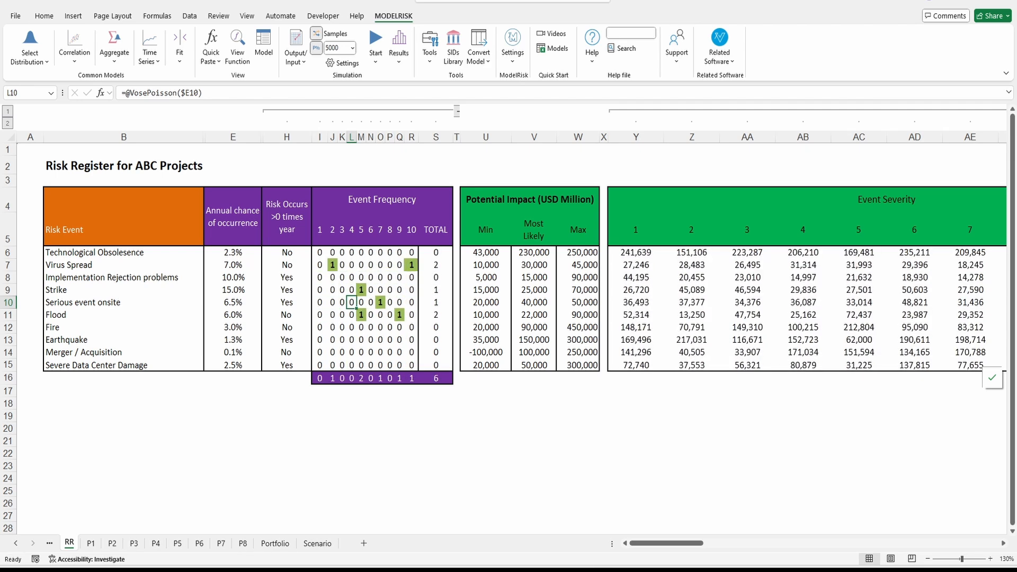
- Recalculate the risk register and inspect the year 7 event frequency formula for Implementation Rejection problems
key("F9")
key("F9")
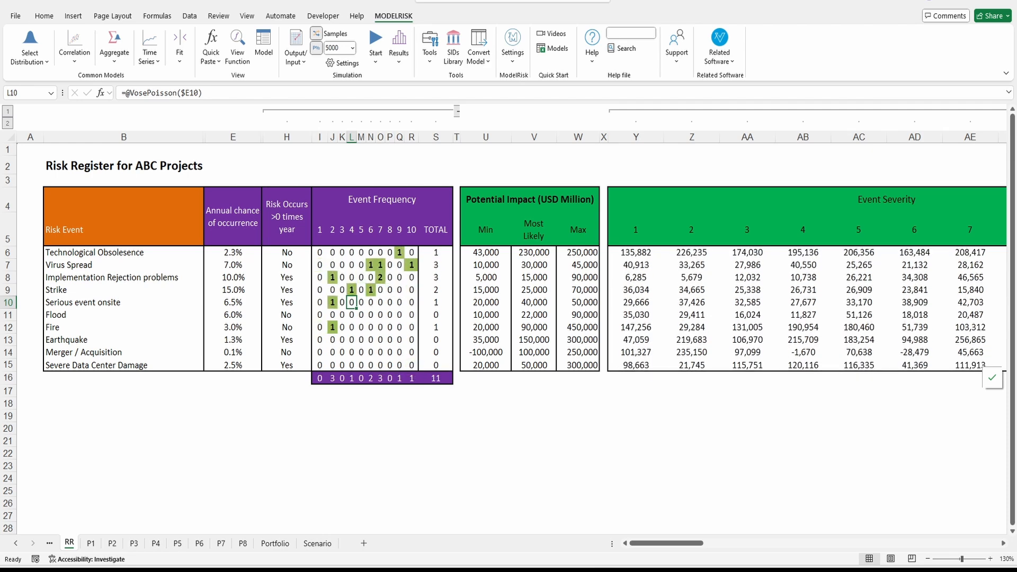
left_click(123, 277)
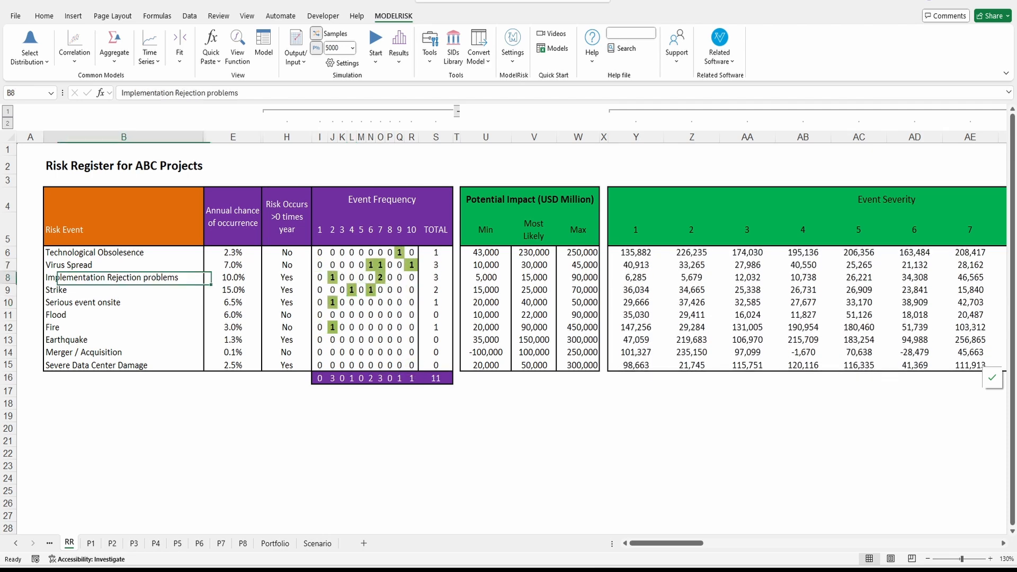
left_click(380, 278)
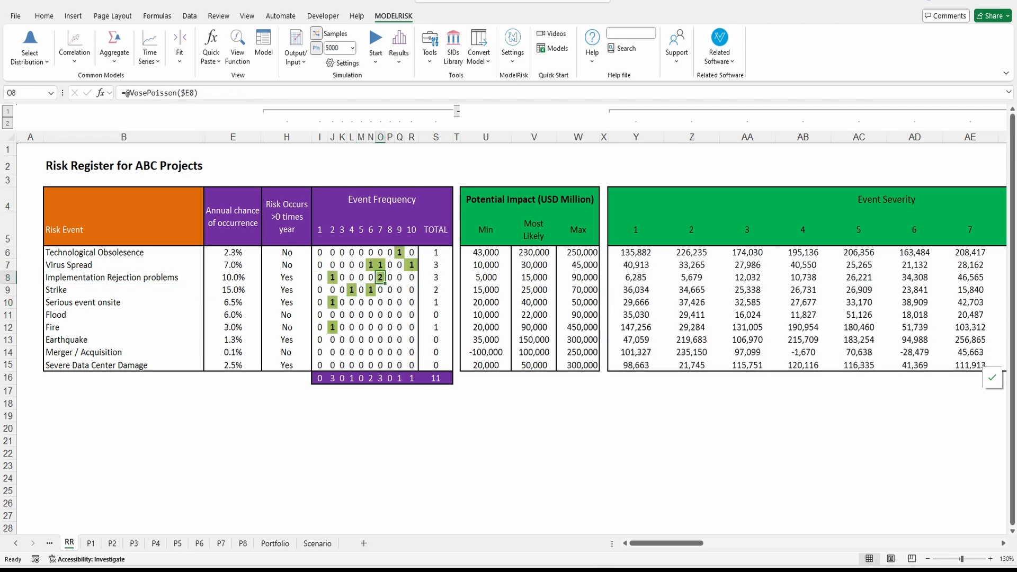
- Review the potential impact ranges of all risks, comparing the Min, Most Likely and Max estimates for Technological Obsolescence
left_click(486, 278)
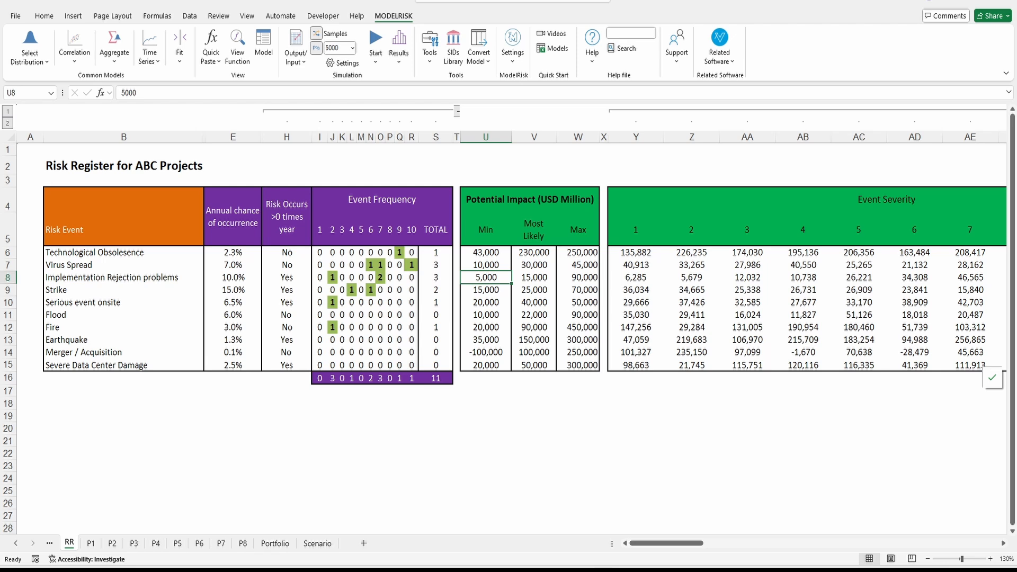
left_click_drag(486, 252, 578, 365)
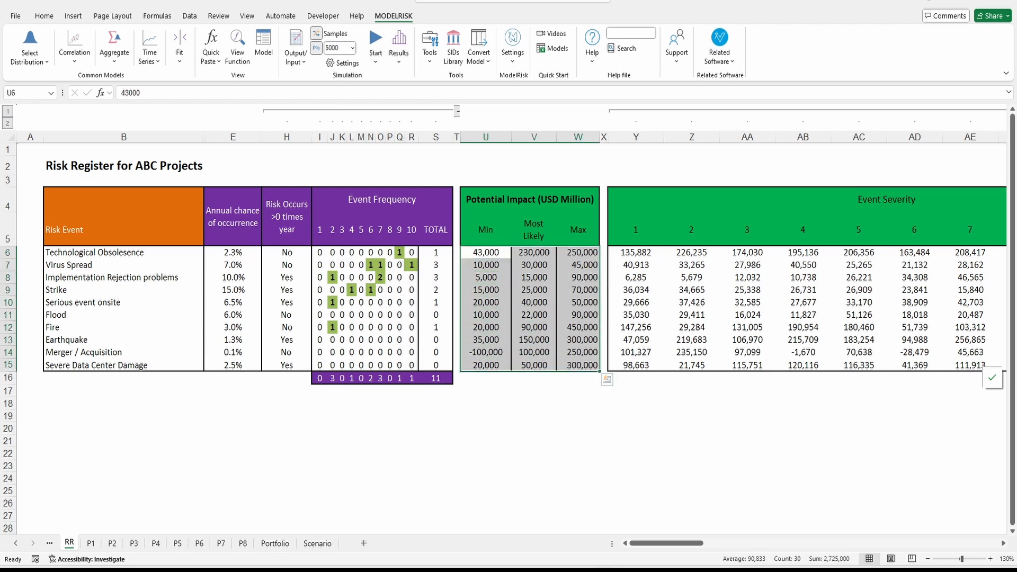
left_click(486, 277)
left_click(486, 252)
left_click(534, 264)
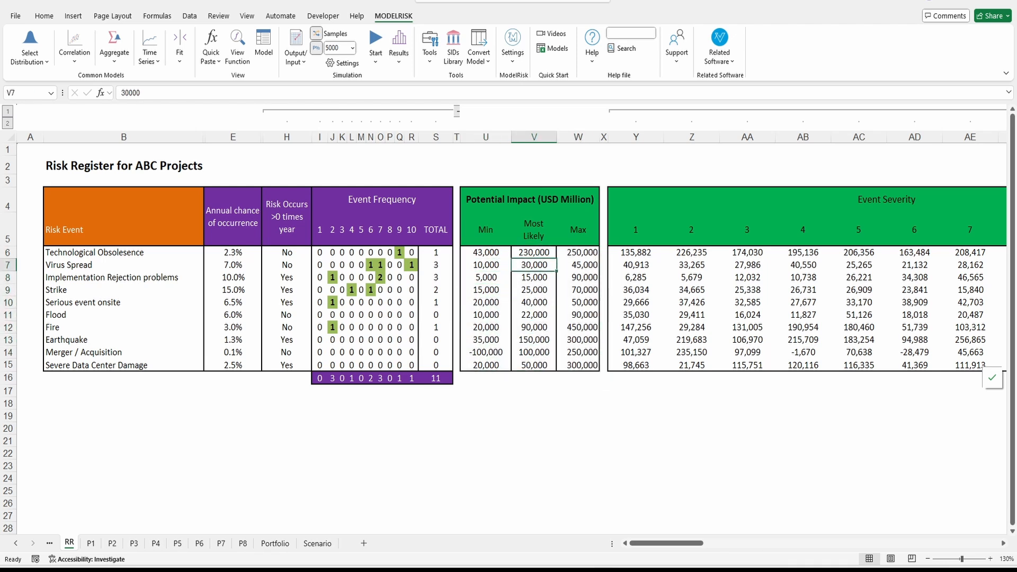
left_click(578, 253)
left_click(486, 252)
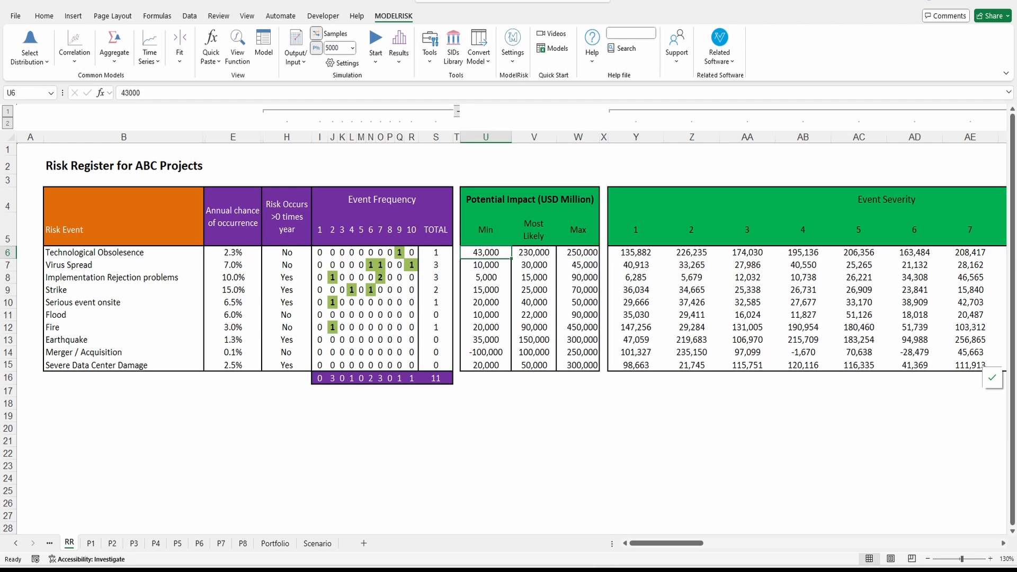
left_click(534, 253)
left_click(578, 253)
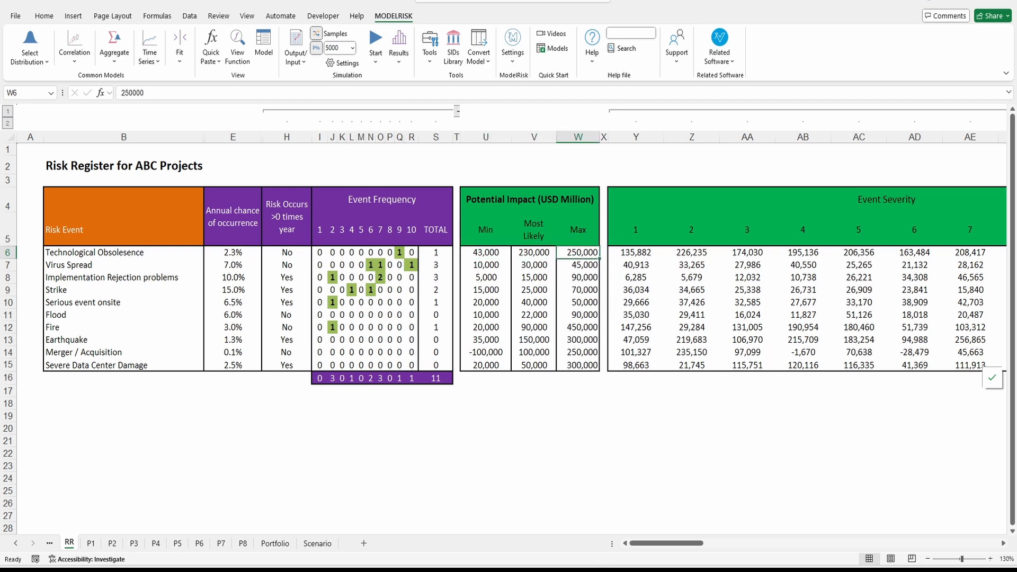
- Inspect the year 2 event severity formula for Serious event onsite and recalculate repeatedly to sample new severities
left_click_drag(666, 543, 690, 543)
left_click(397, 303)
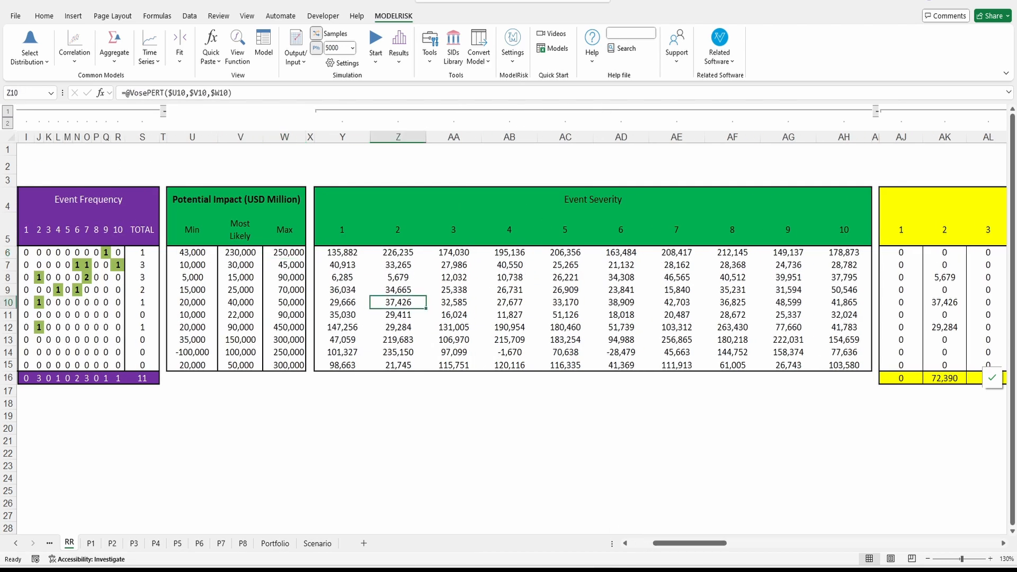
key("F9")
key("F9")
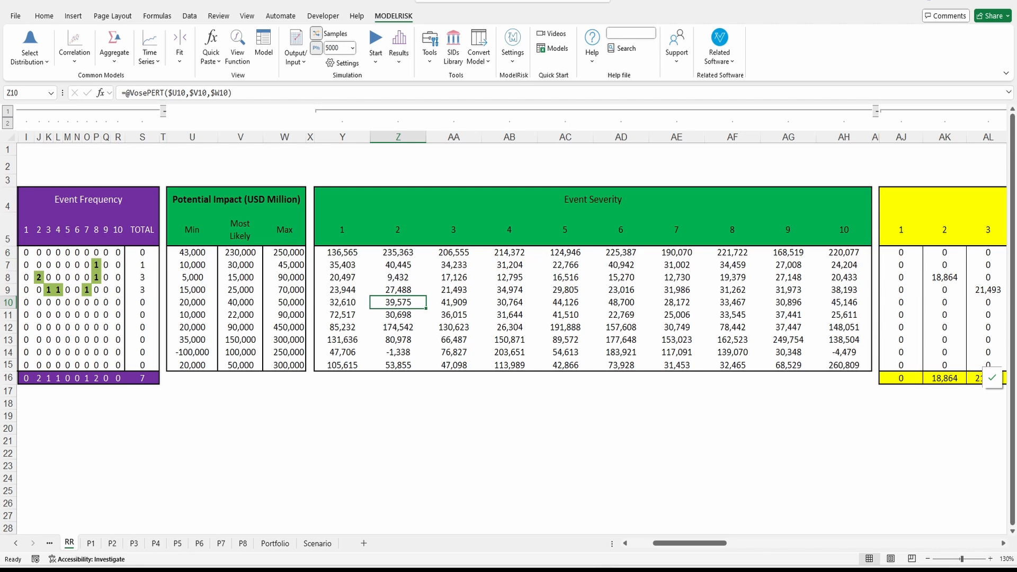
key("F9")
key("F9")
left_click_drag(690, 543, 666, 543)
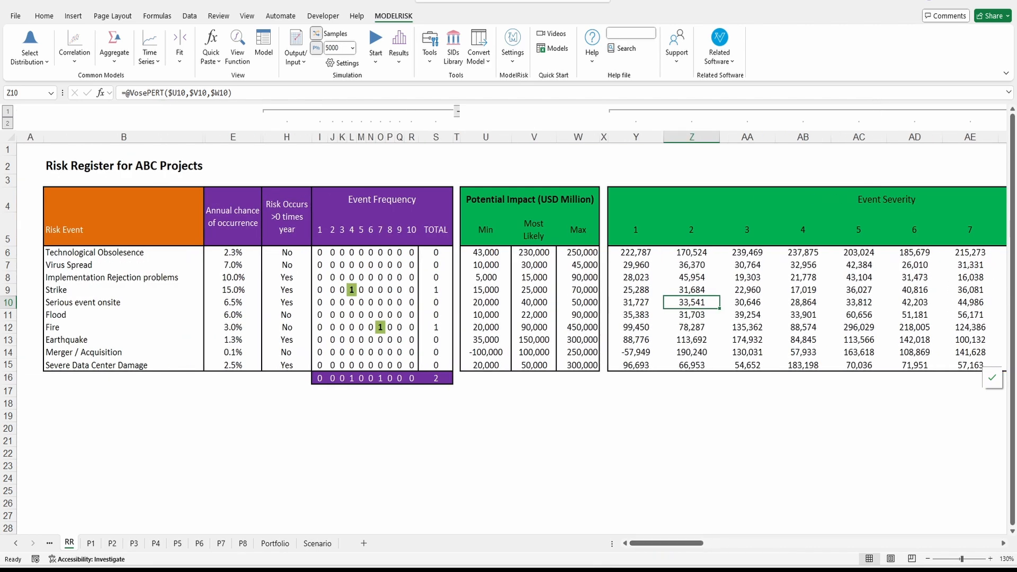
- Trace Strike's year 4 event frequency to its event magnitude formula, and recalculate the register once
left_click(352, 289)
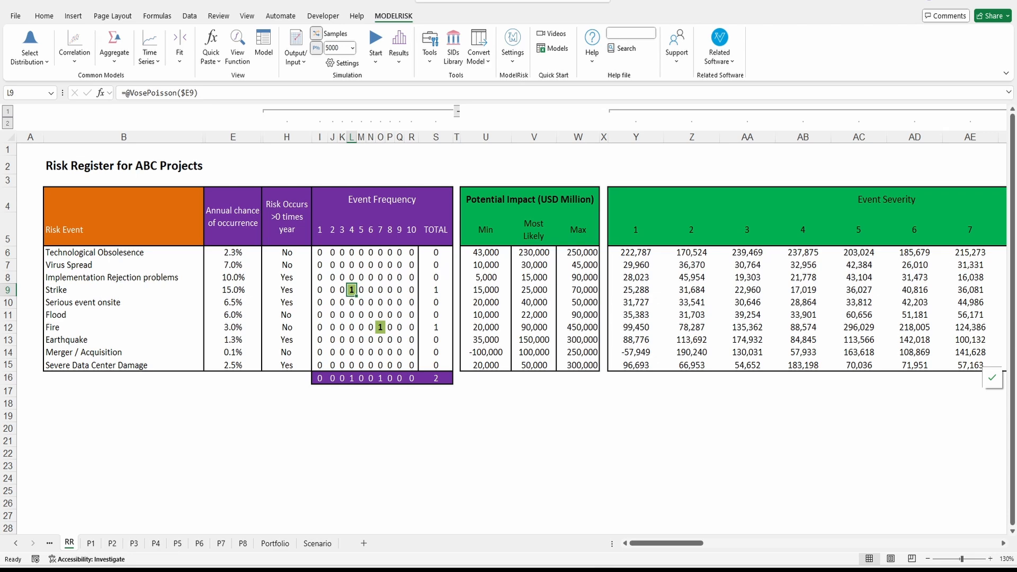
left_click_drag(666, 542, 727, 543)
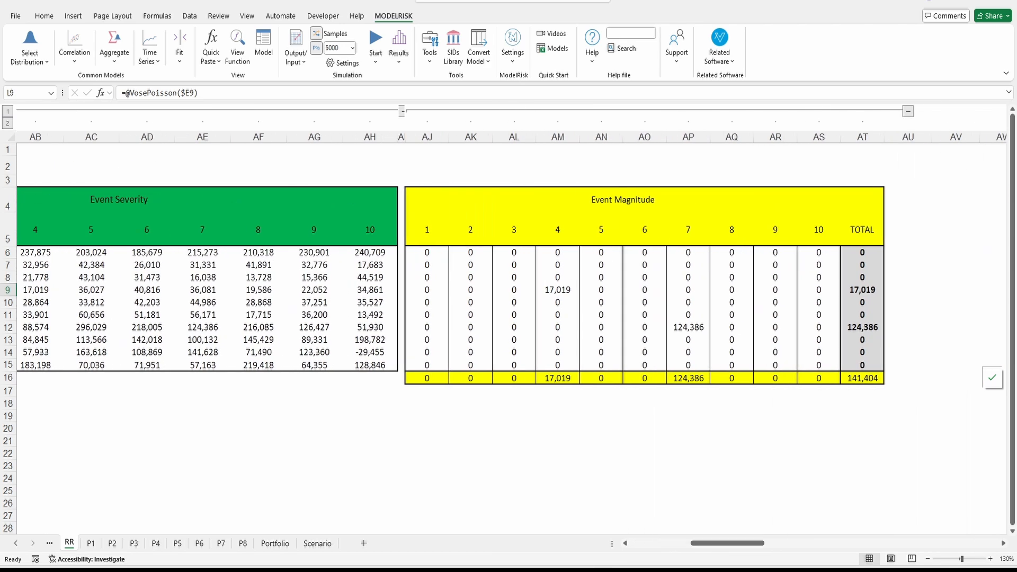
left_click(557, 290)
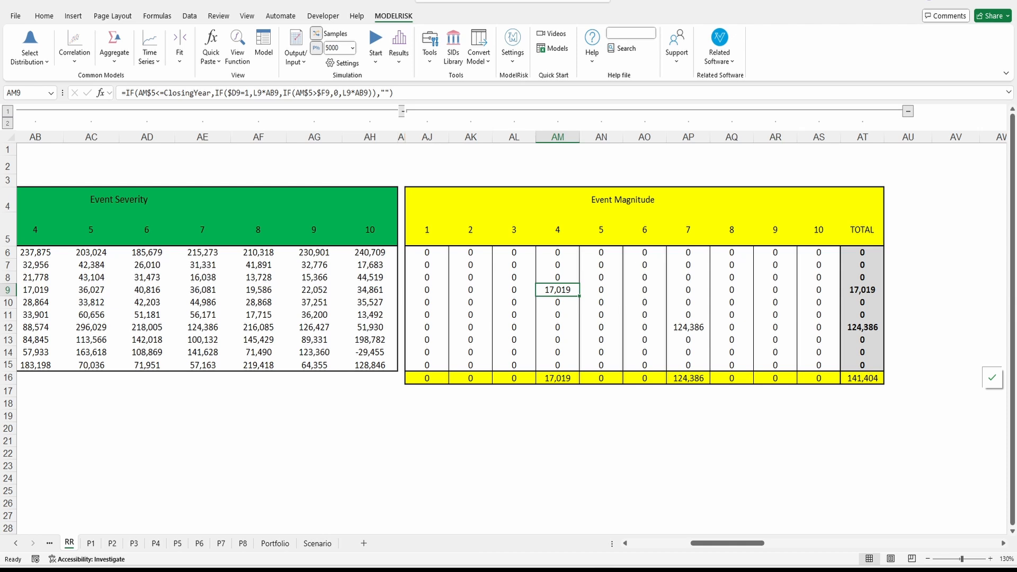
key("F9")
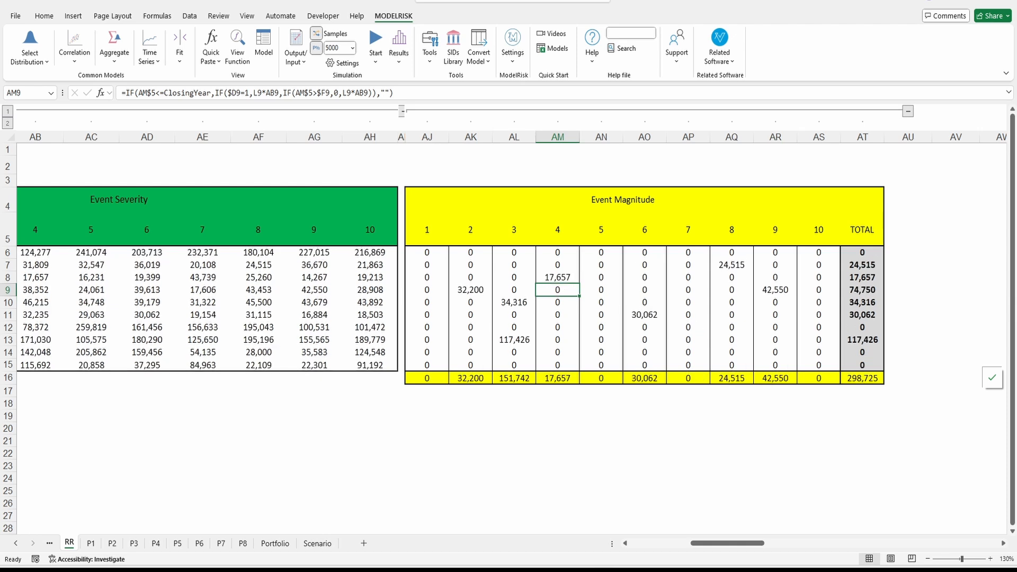
- Examine the yearly Event Magnitude values and their totals row for years 1 to 10 while recalculating several times
left_click_drag(470, 277, 688, 339)
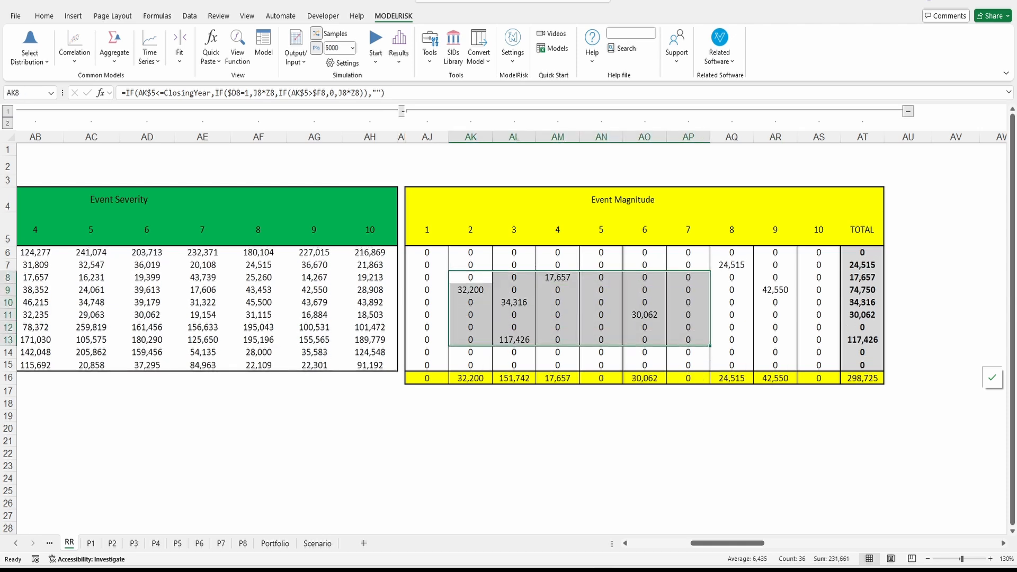
left_click_drag(427, 378, 819, 378)
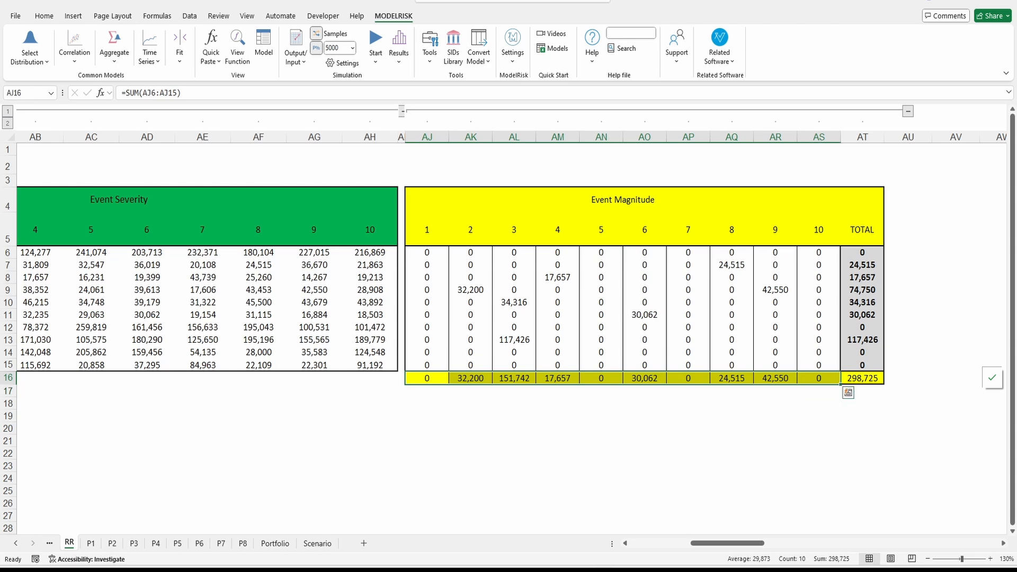
key("F9")
key("F9")
key("F9")
key("F9")
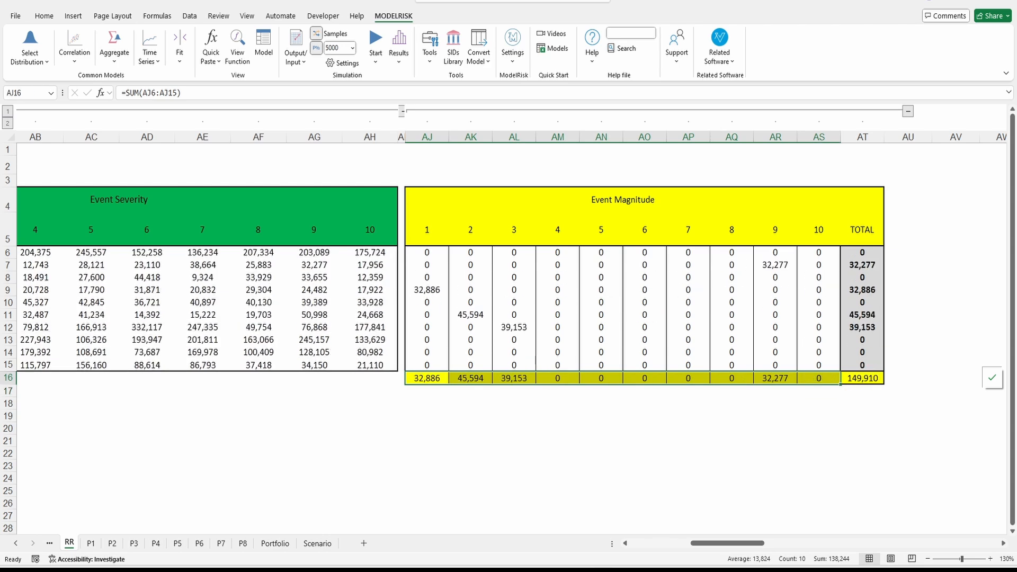
key("F9")
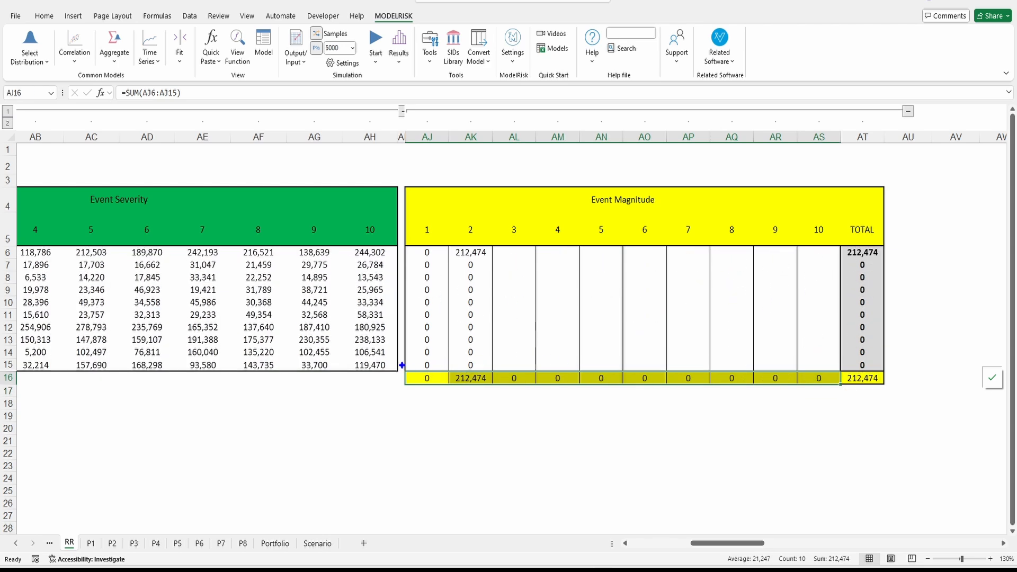
- Trace the yearly magnitude totals into the Risk Register row on sheet P1, checking the 2026 and 2025 links across a recalculation
mouse_move(402, 365)
left_mouse_down()
mouse_move(808, 398)
mouse_move(833, 388)
left_mouse_up()
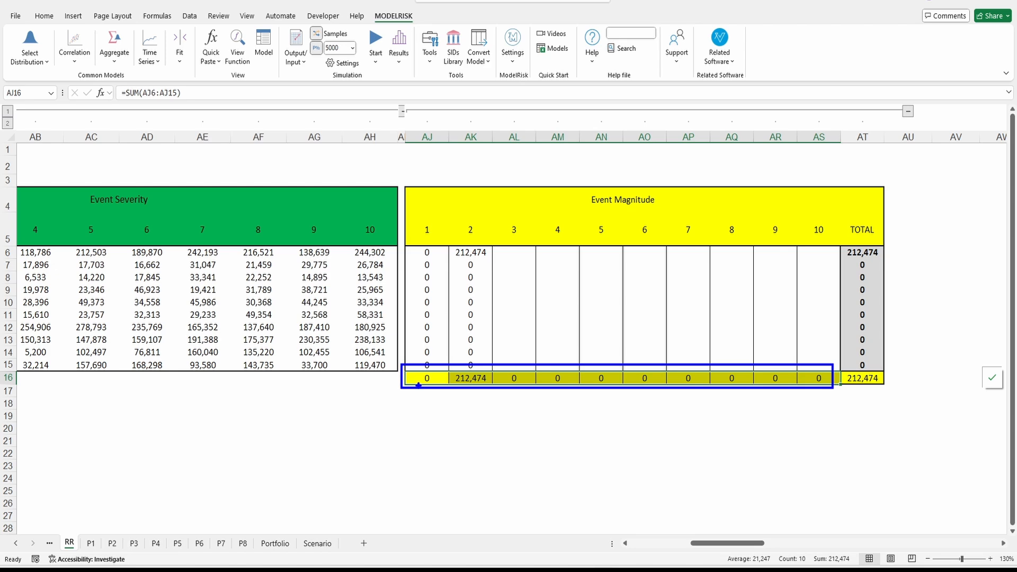
mouse_move(419, 386)
left_mouse_down()
mouse_move(127, 428)
mouse_move(73, 534)
mouse_move(88, 534)
mouse_move(86, 545)
left_mouse_up()
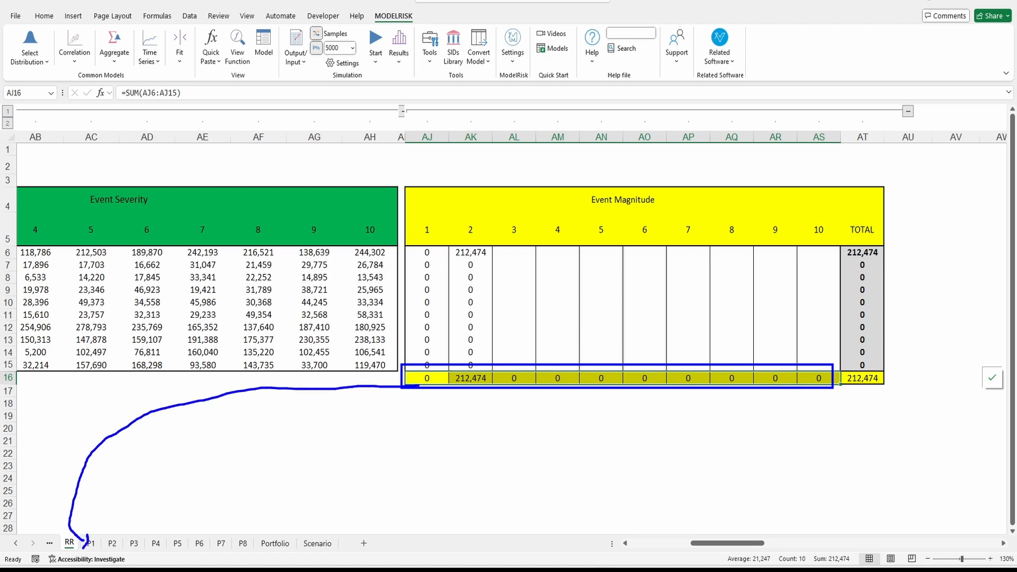
left_click(90, 543)
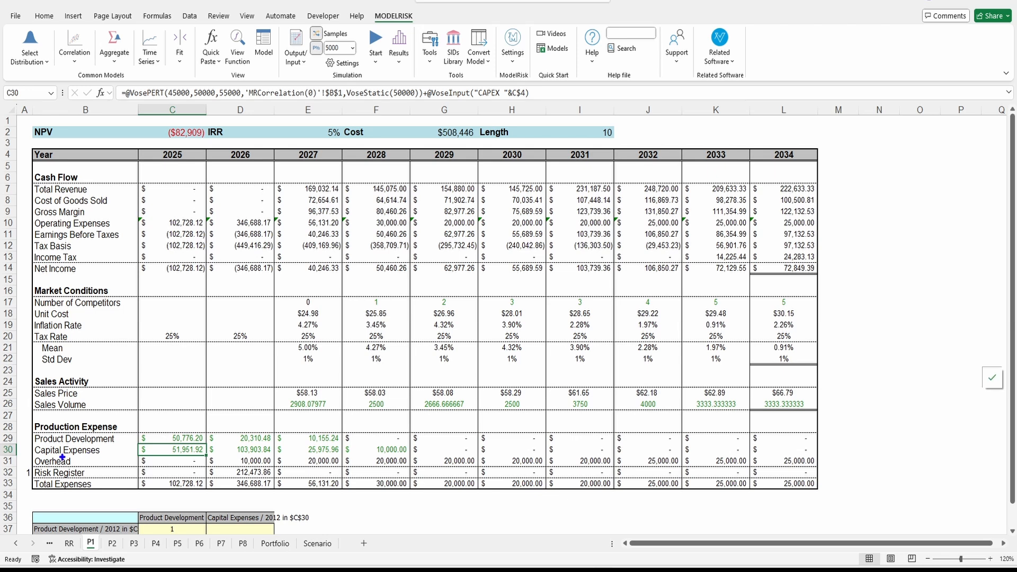
mouse_move(30, 468)
left_mouse_down()
mouse_move(168, 486)
mouse_move(819, 489)
left_mouse_up()
left_click(240, 472)
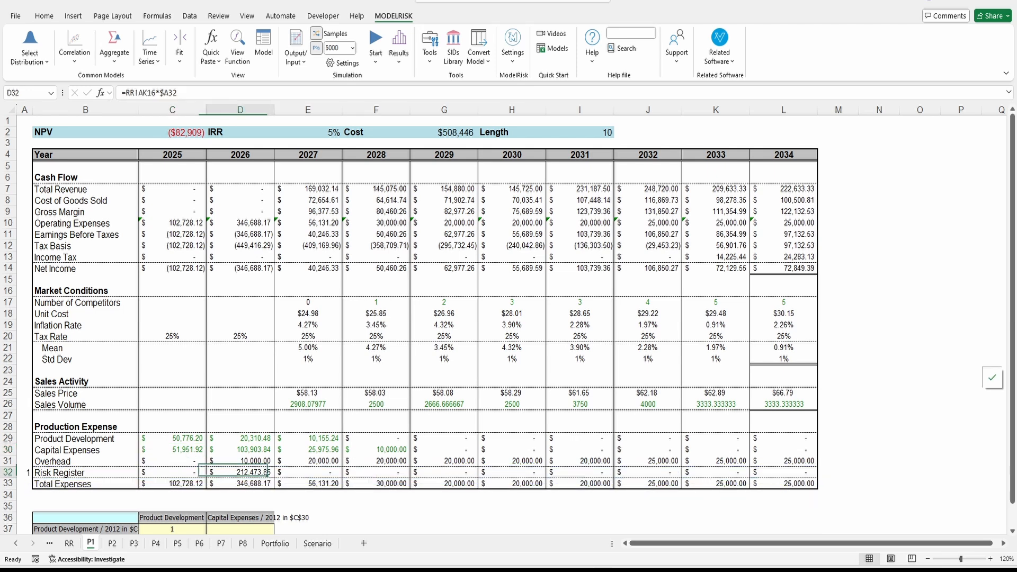
key("F9")
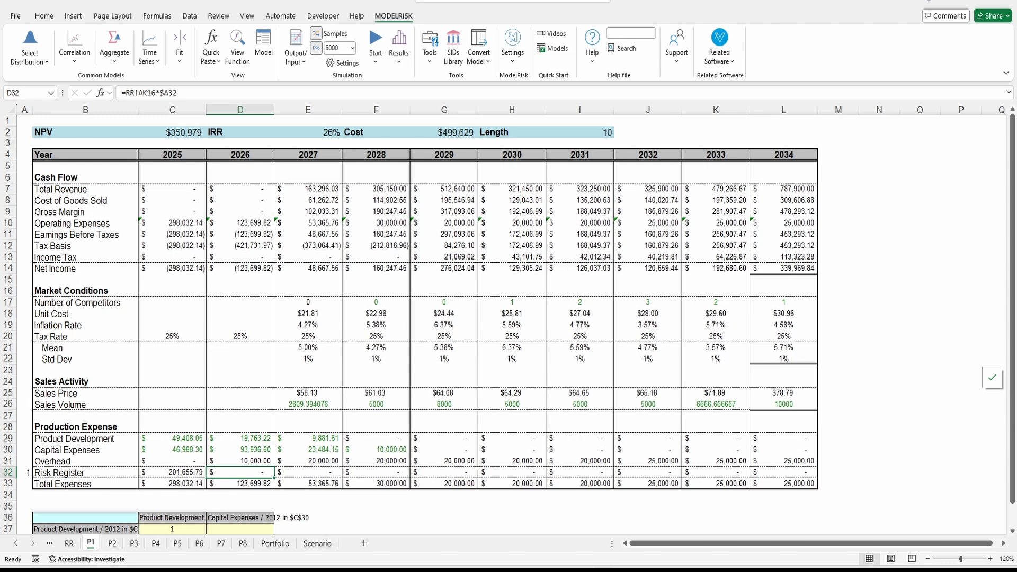
left_click(172, 472)
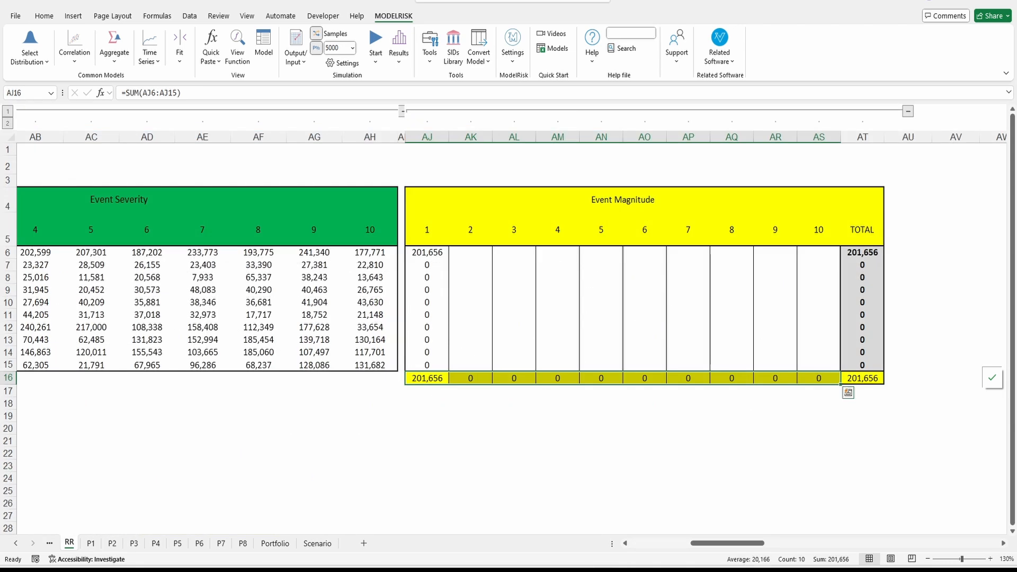
- On the RR sheet, examine the Event Magnitude cells for years 2 to 10 and Serious event onsite's year 7 frequency, then recalculate
left_click_drag(470, 253, 818, 365)
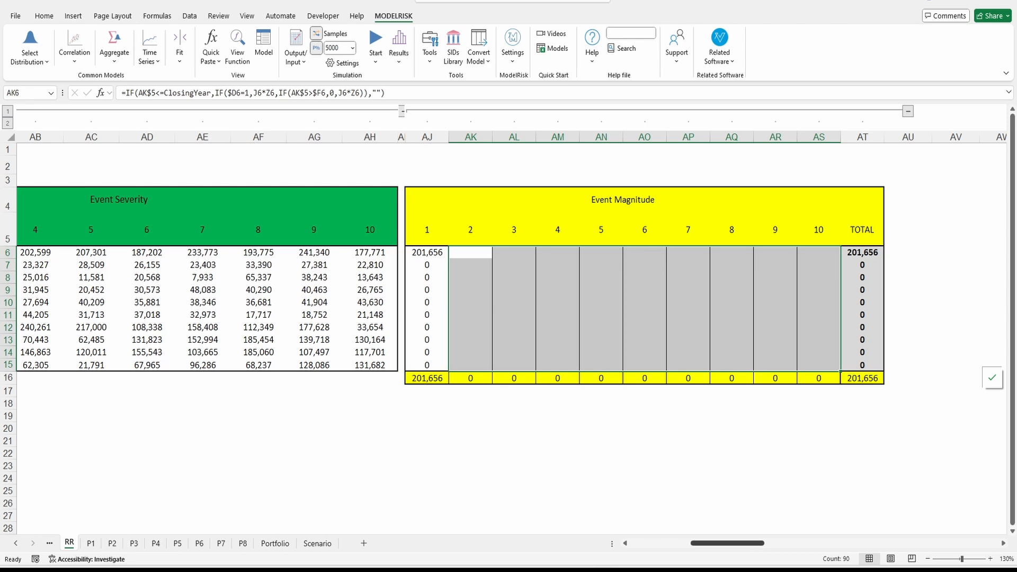
left_click_drag(729, 543, 665, 543)
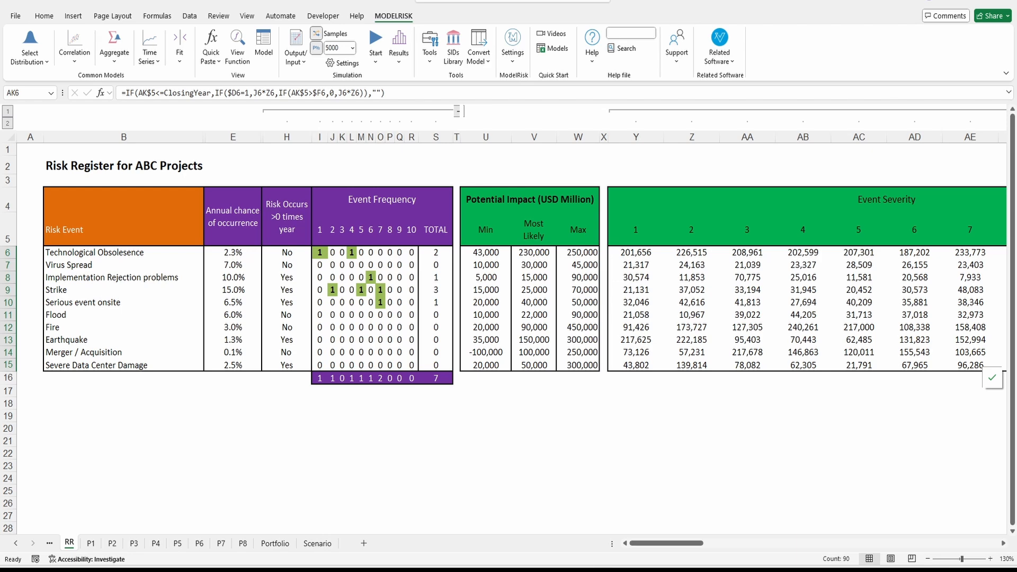
left_click(380, 302)
key("F9")
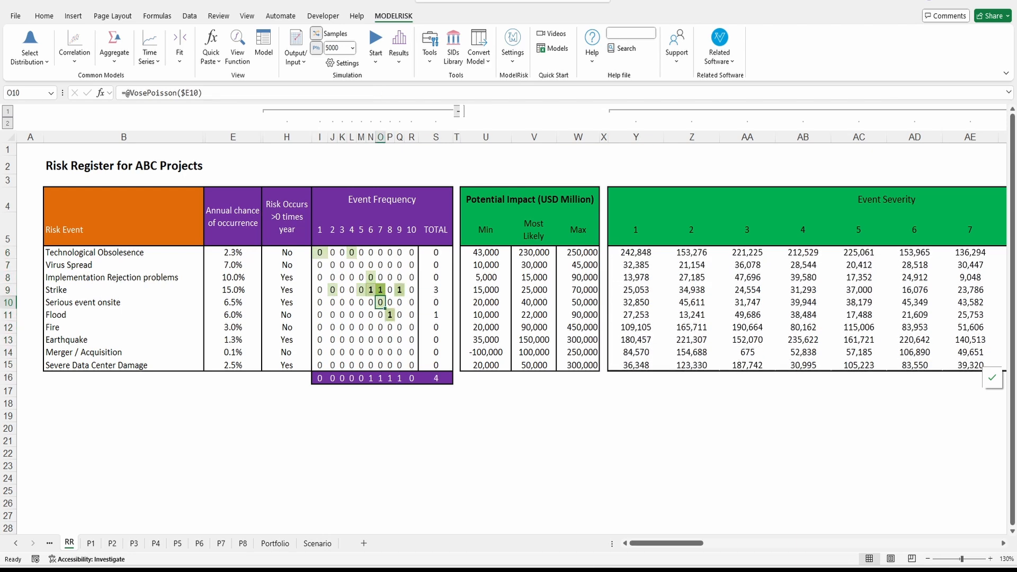
- Compare the year 2 Event Magnitude total with the Risk Register row on sheet P1 and recalculate the project
left_click_drag(666, 543, 724, 543)
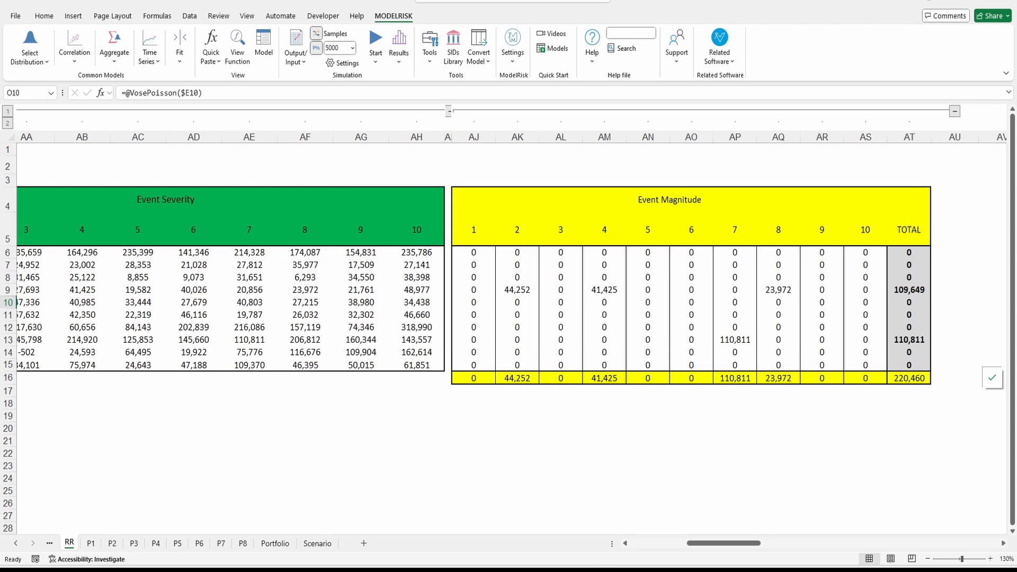
left_click(517, 378)
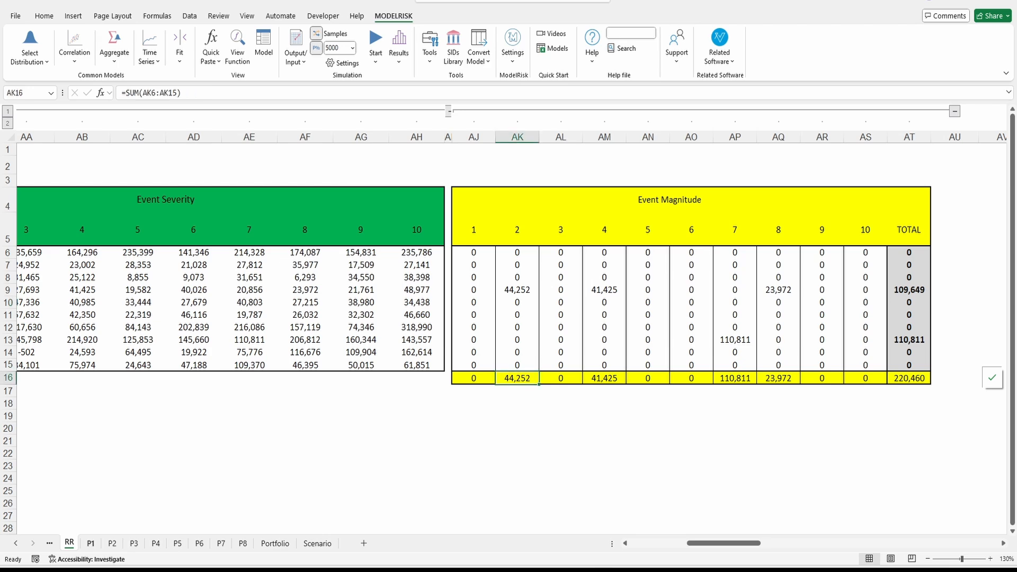
left_click(90, 543)
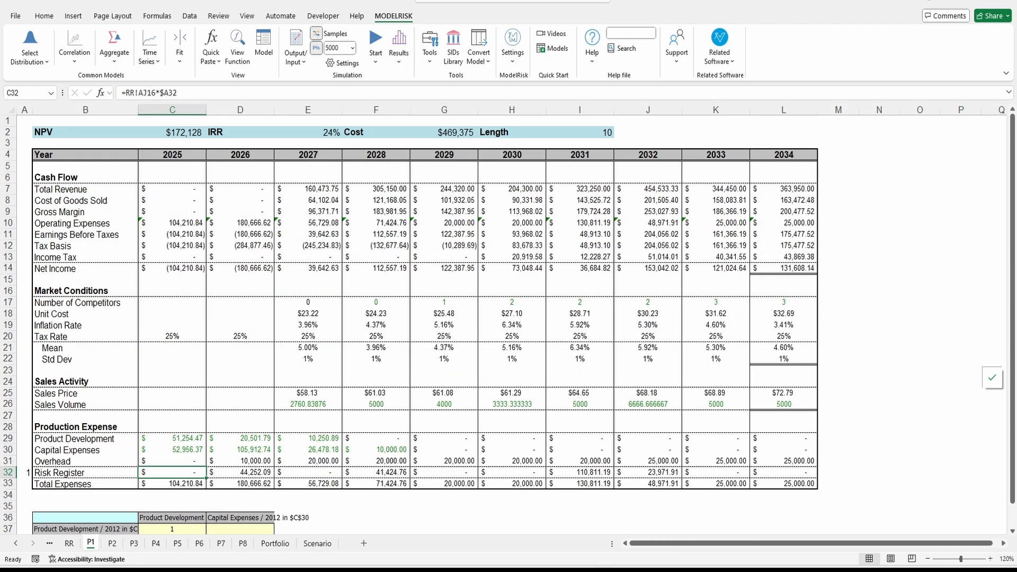
key("F9")
- Consult the Risk Quantification slide, return to the RR sheet and inspect the magnitude formulas for Flood in year 4 and Serious event onsite in year 2
key("alt+Tab")
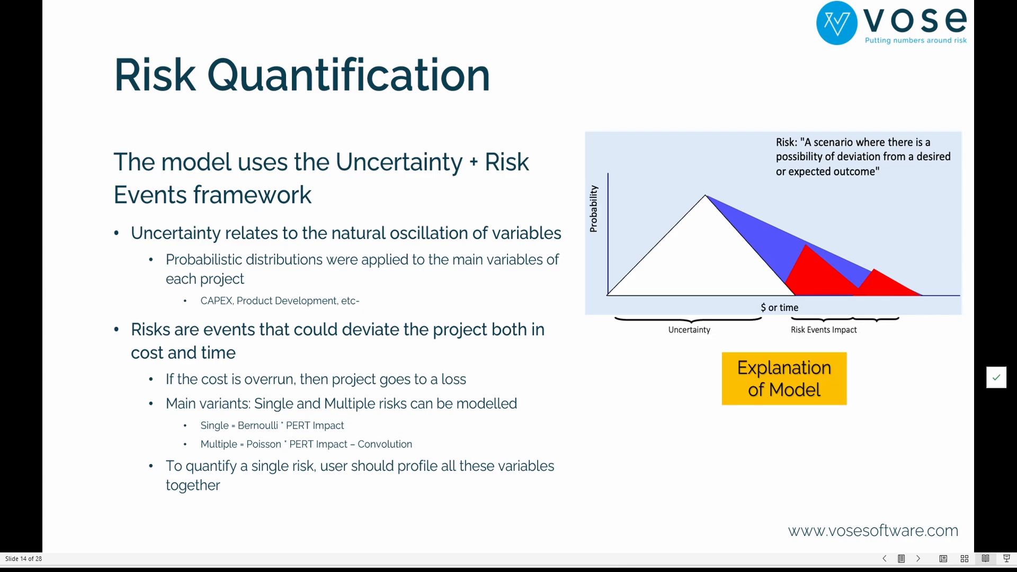
key("alt+Tab")
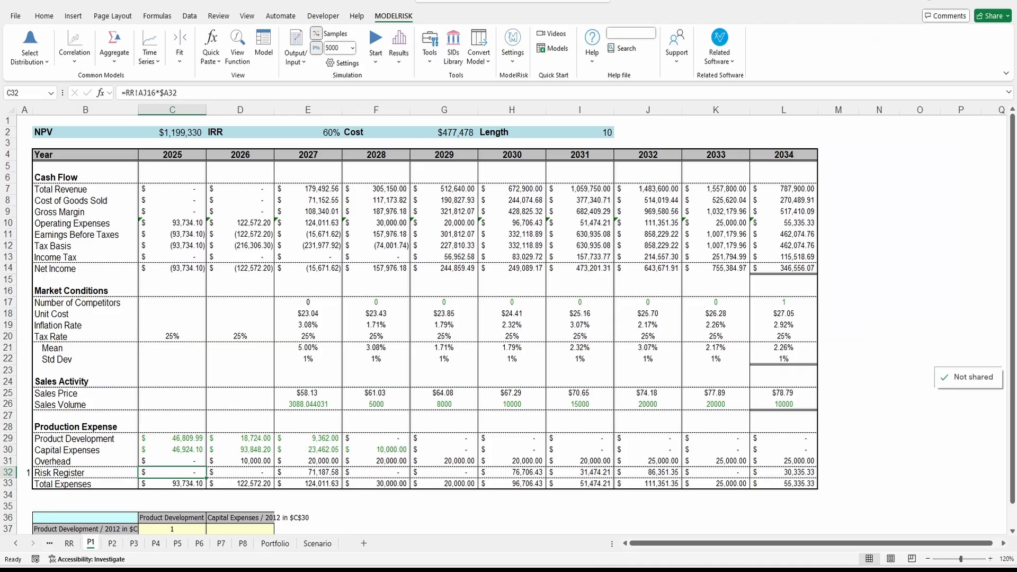
left_click(69, 543)
left_click(604, 315)
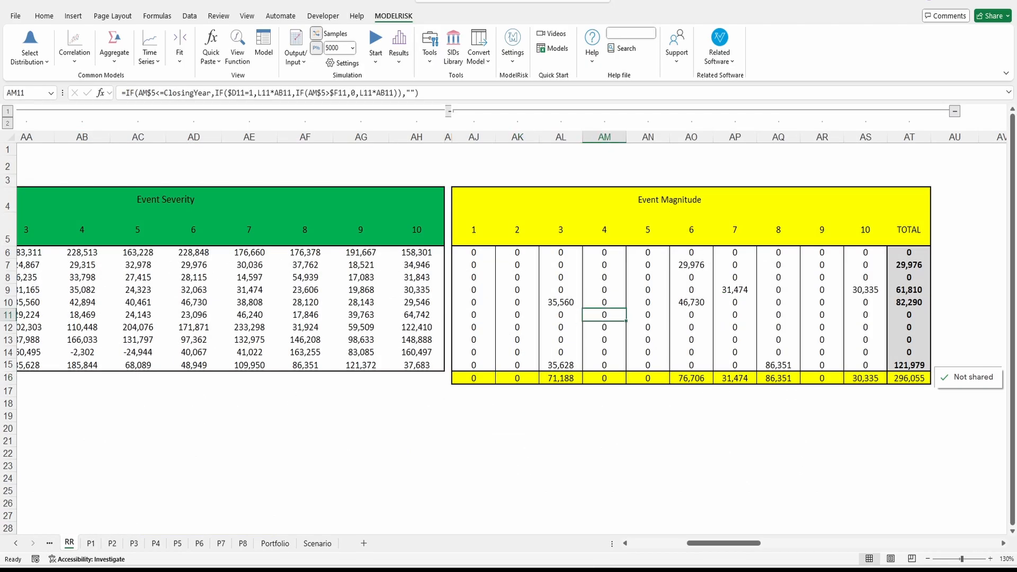
left_click(361, 290)
left_click(518, 303)
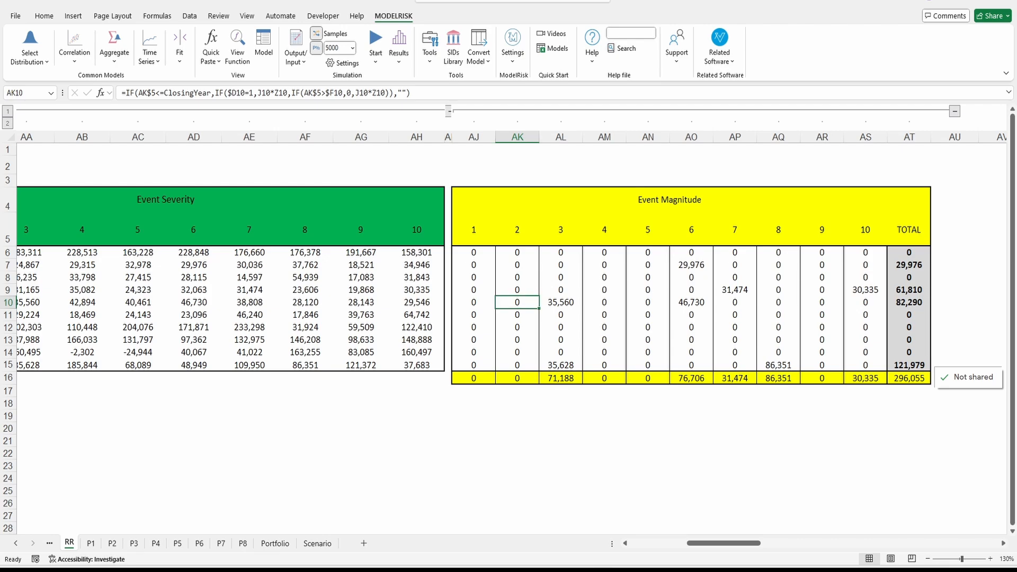
- View the Event Severity table on the RR sheet and compare the Risk Register rows on project sheets P6, P5 and P1
left_click_drag(709, 543, 677, 543)
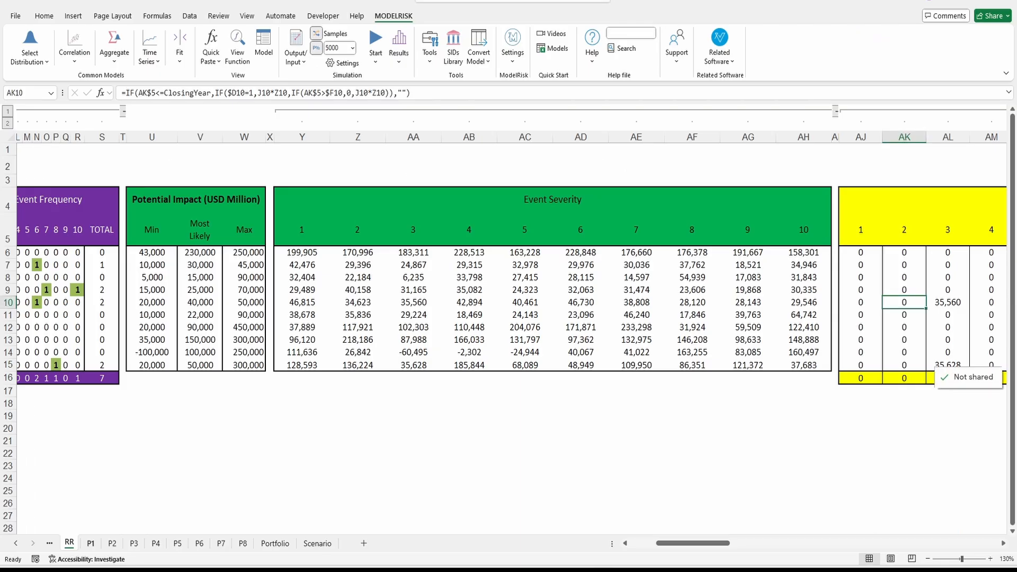
left_click(91, 544)
left_click(199, 544)
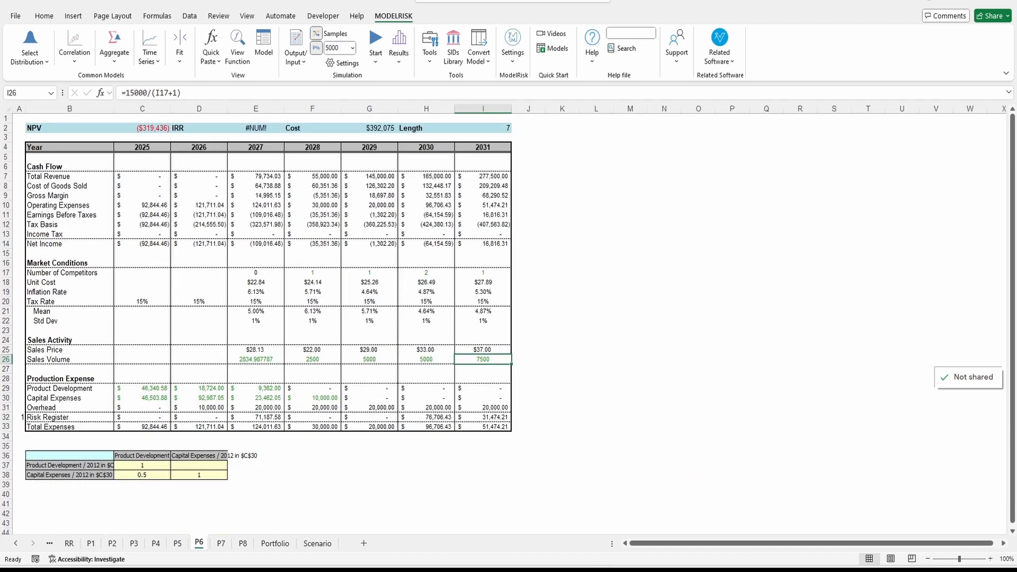
left_click(178, 544)
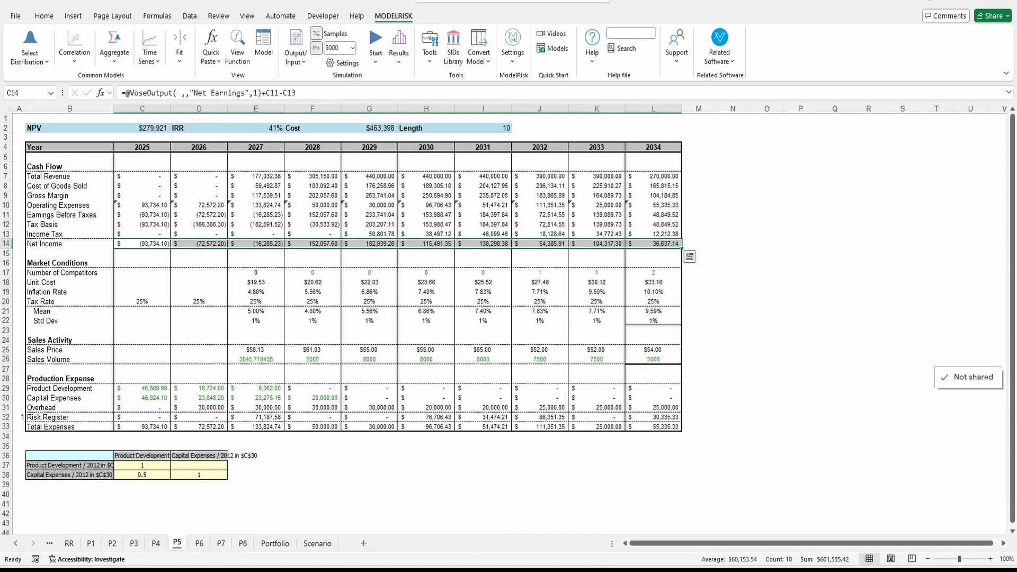
left_click(91, 544)
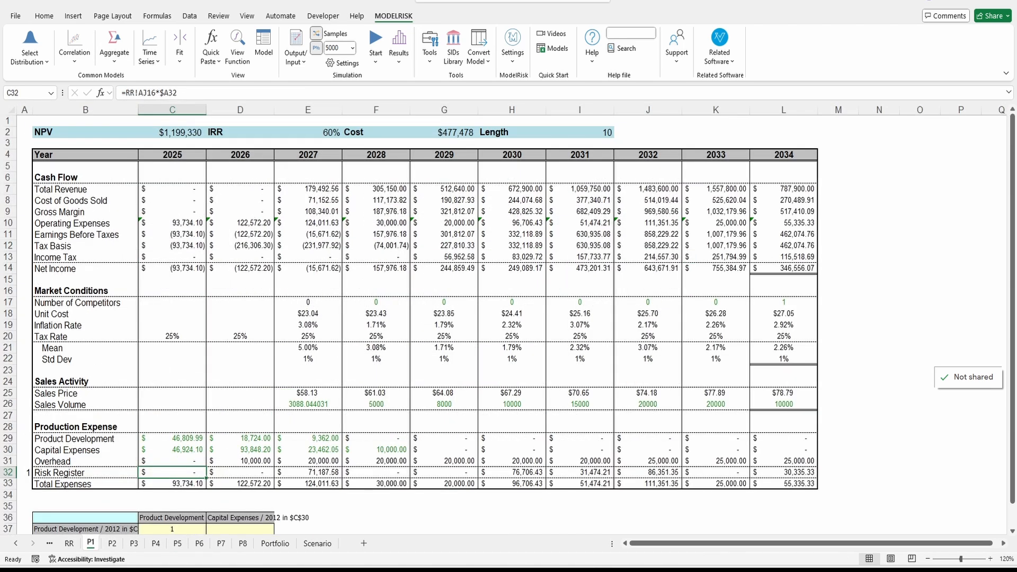
- Recalculate the model and review the cash flow and Risk Register rows on project sheets P2 through P8
key("F9")
left_click(111, 544)
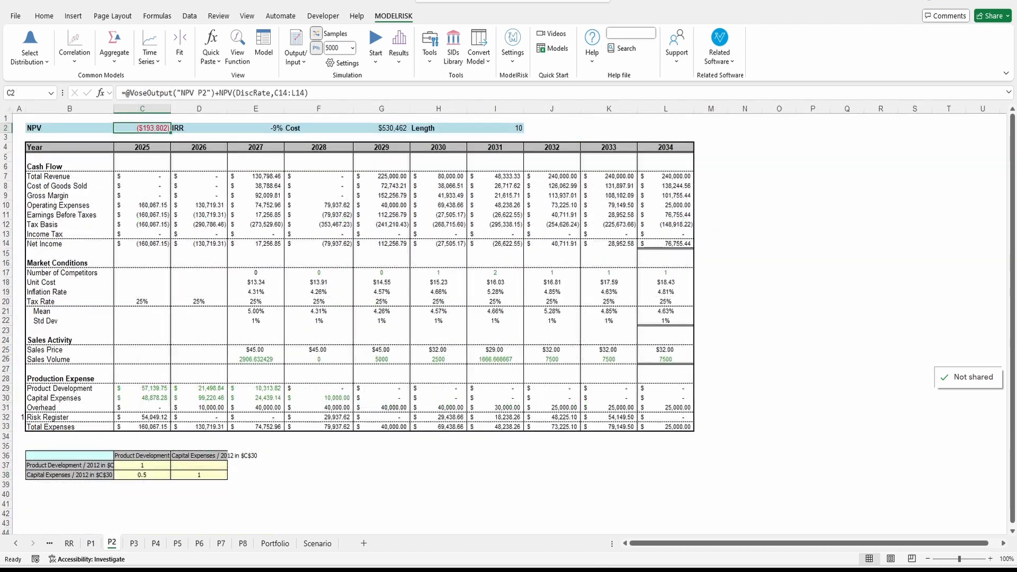
left_click(134, 543)
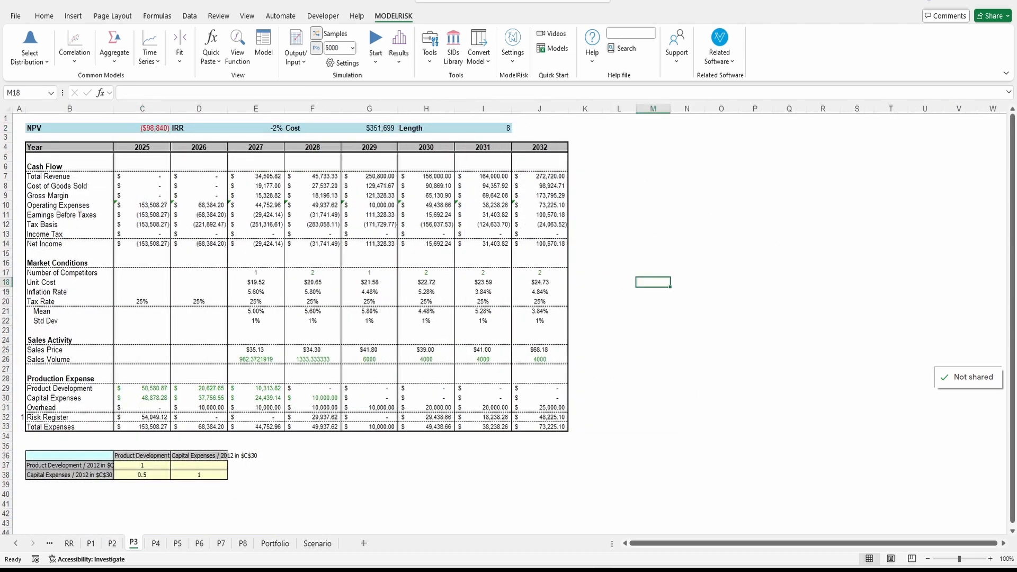
left_click(156, 544)
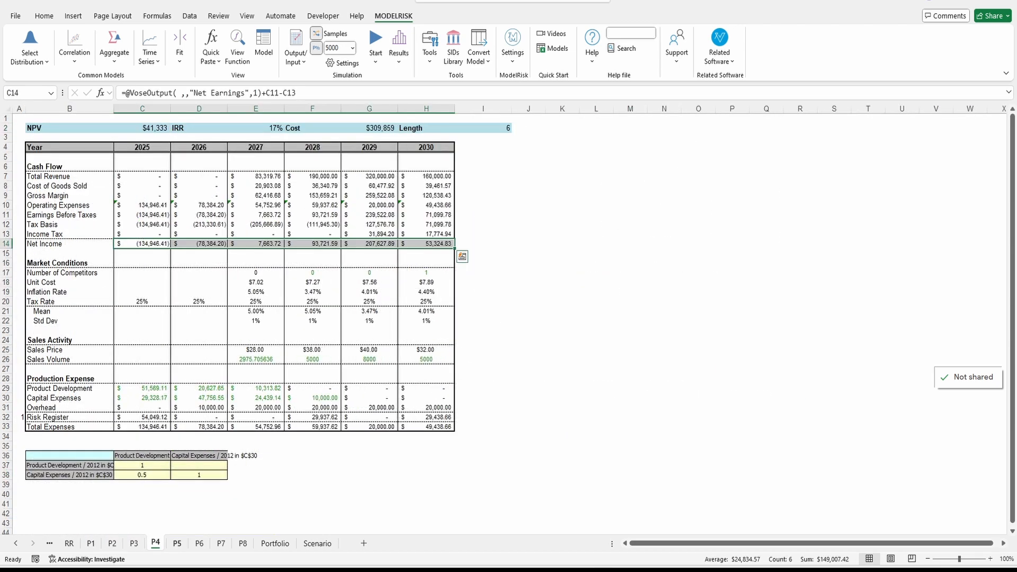
key("ctrl+Page_Down")
key("ctrl+Page_Down")
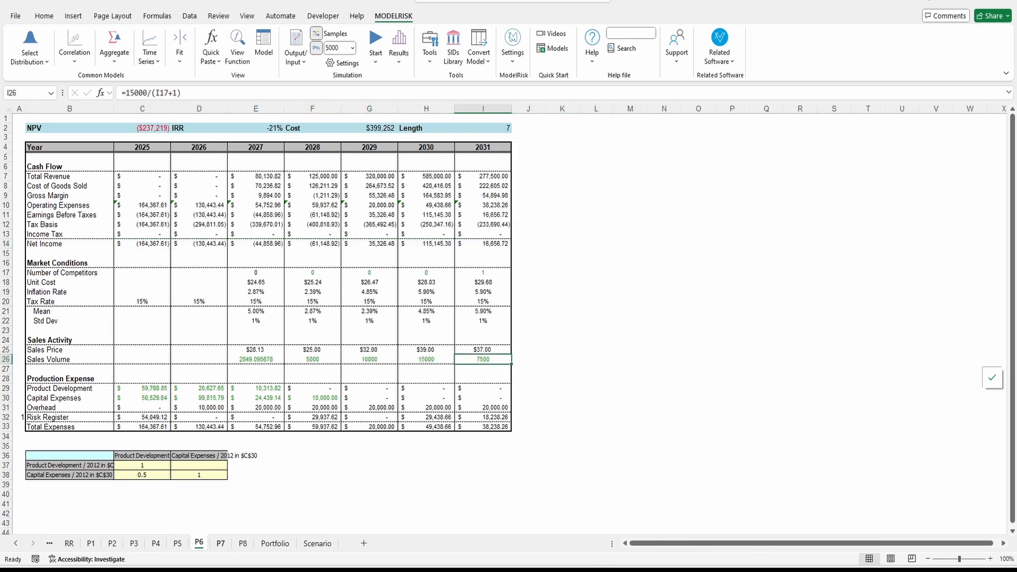
key("ctrl+Page_Down")
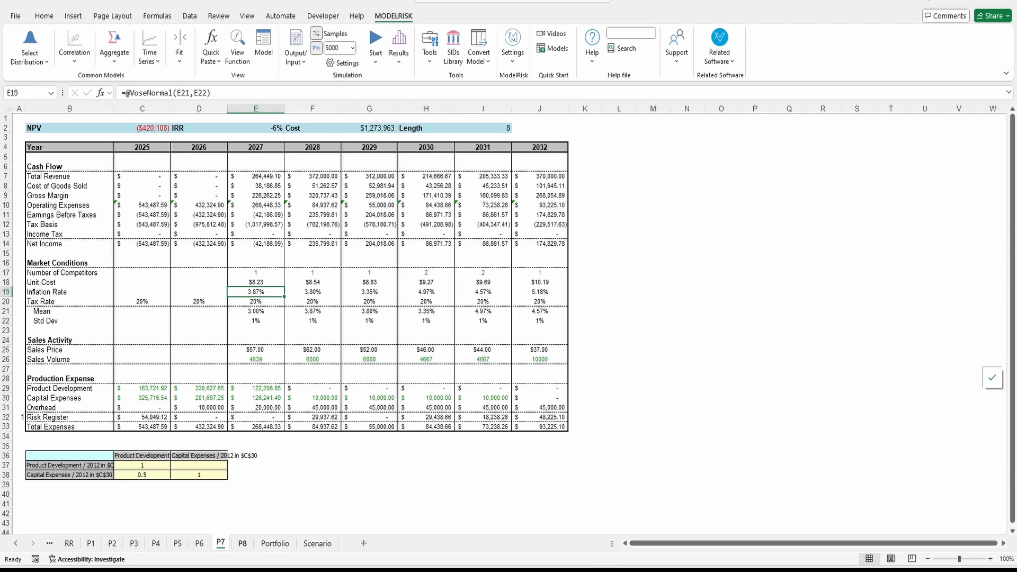
key("ctrl+Page_Down")
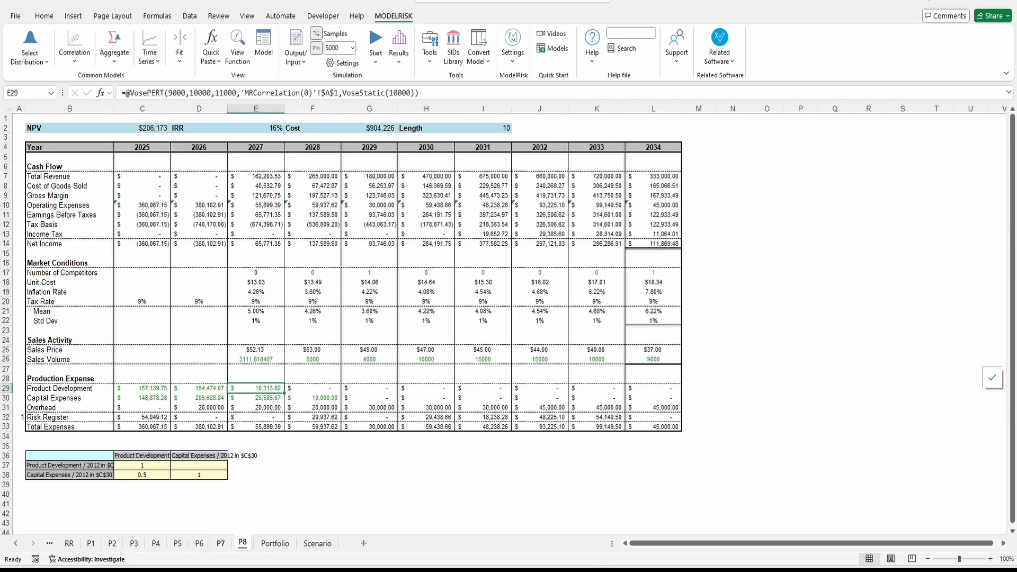
key("ctrl+Page_Up")
key("ctrl+Page_Down")
key("ctrl+Page_Up")
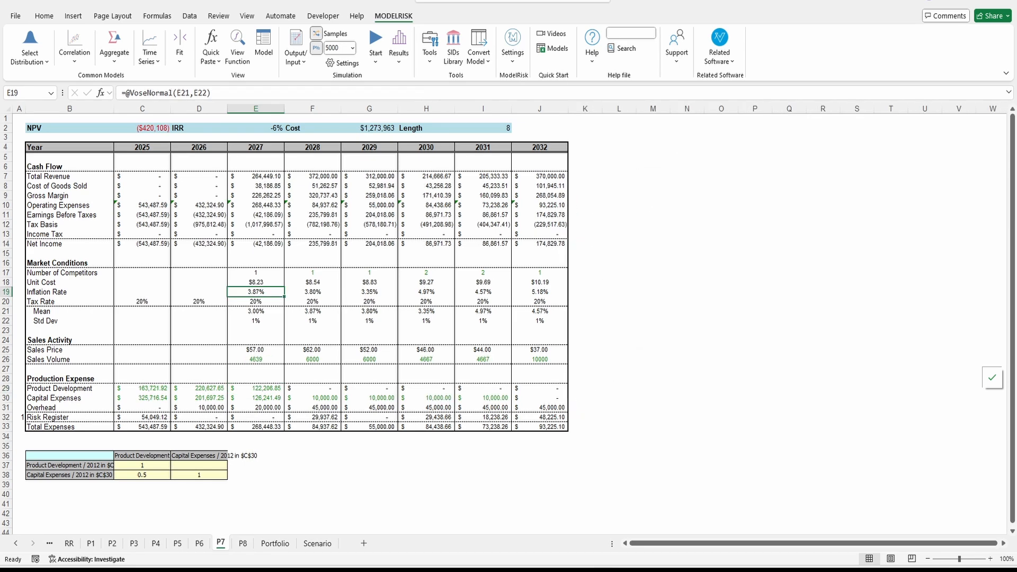
key("ctrl+Page_Down")
- On the Portfolio sheet, examine the project names, verticals and Active flags of Projects 1 to 6, glancing at the Scenario sheet
key("ctrl+Page_Down")
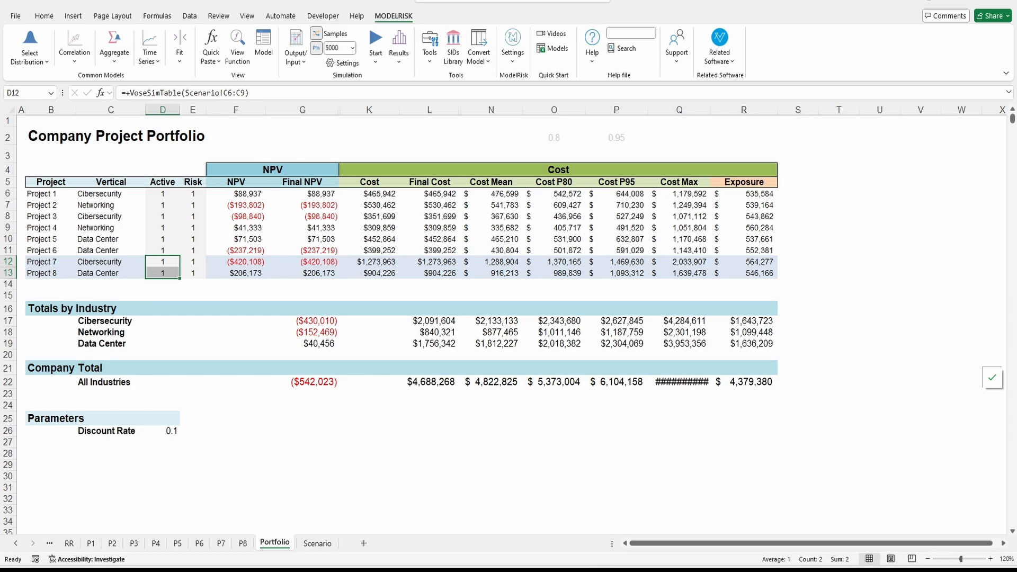
key("ctrl+Page_Down")
key("ctrl+Page_Up")
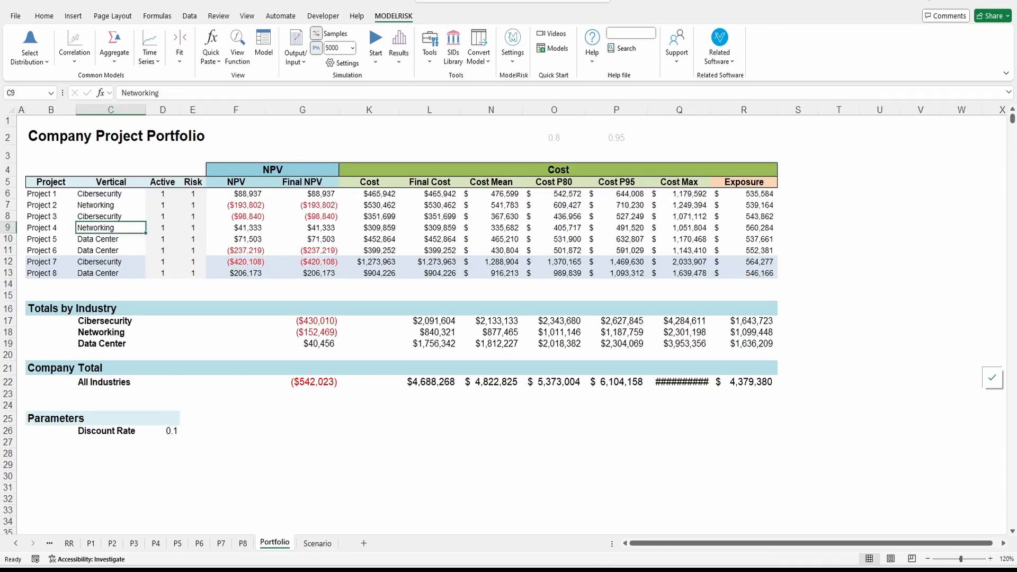
left_click_drag(51, 194, 111, 251)
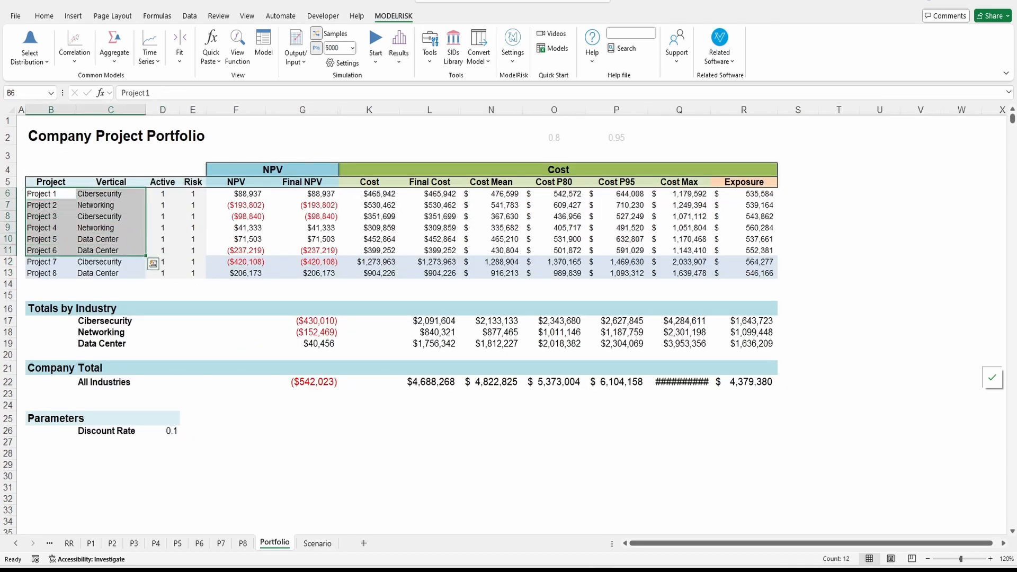
left_click(163, 194)
left_click_drag(163, 194, 163, 250)
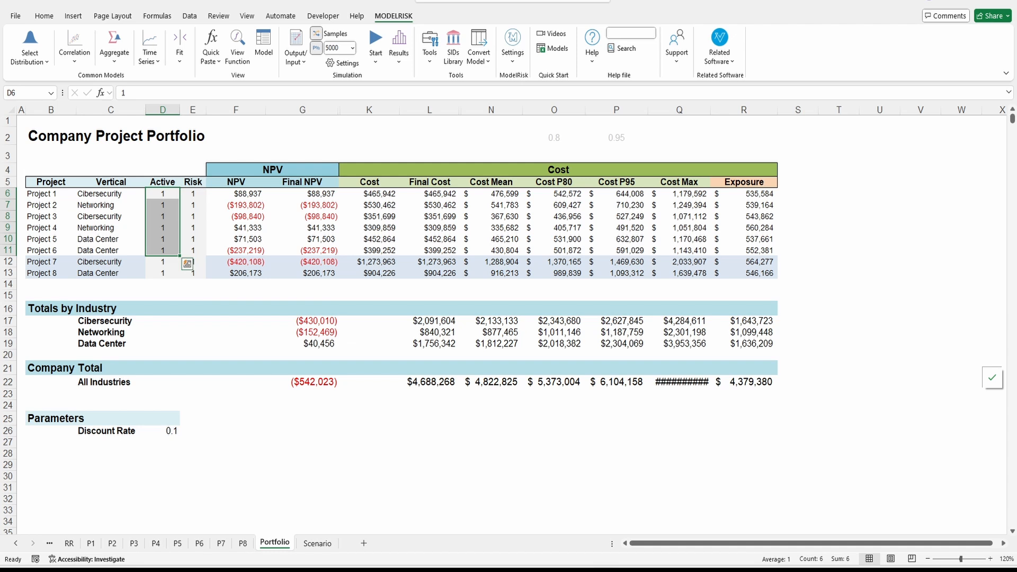
scroll(389, 321, "down", 1)
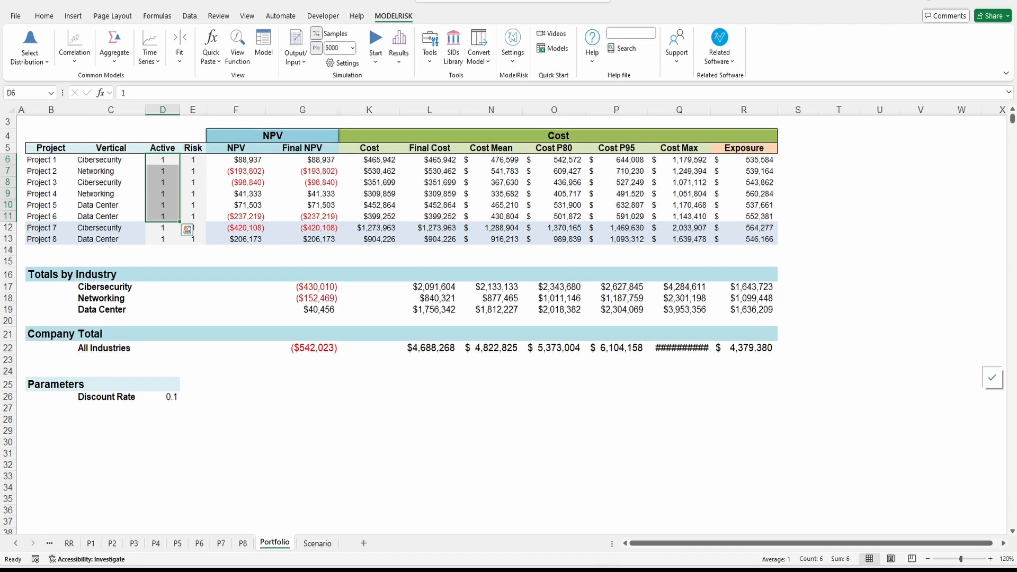
- Compare the VoseSimTable formulas in the Active cells of Project 7 and Project 8
left_click(163, 228)
left_click(162, 239)
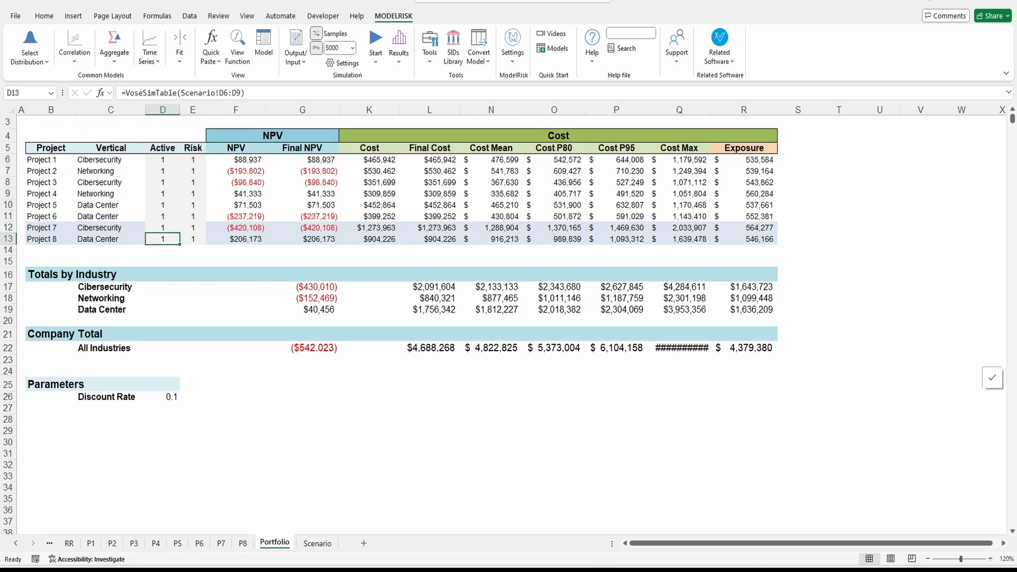
left_click(163, 228)
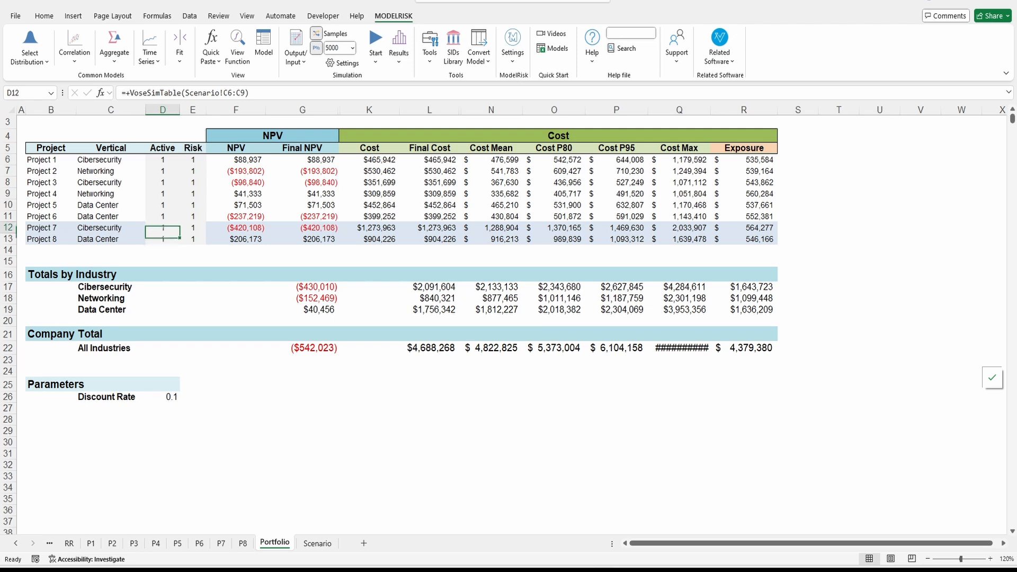
left_click(163, 239)
left_click(163, 228)
left_click(163, 239)
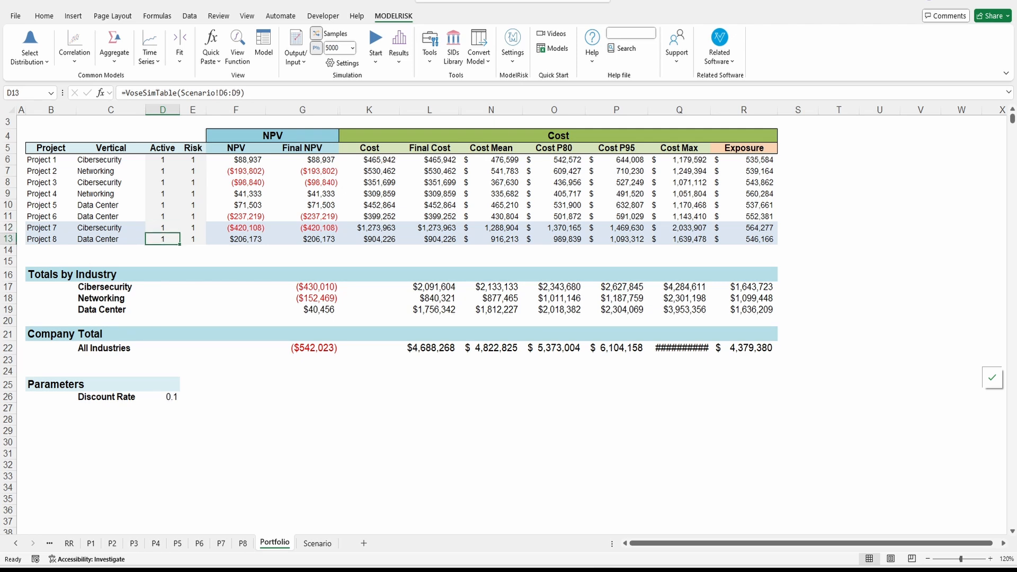
- Inspect Project 1's formulas for Final NPV, Cost Mean, Cost P80, Cost P95 and Cost Max
left_click(303, 160)
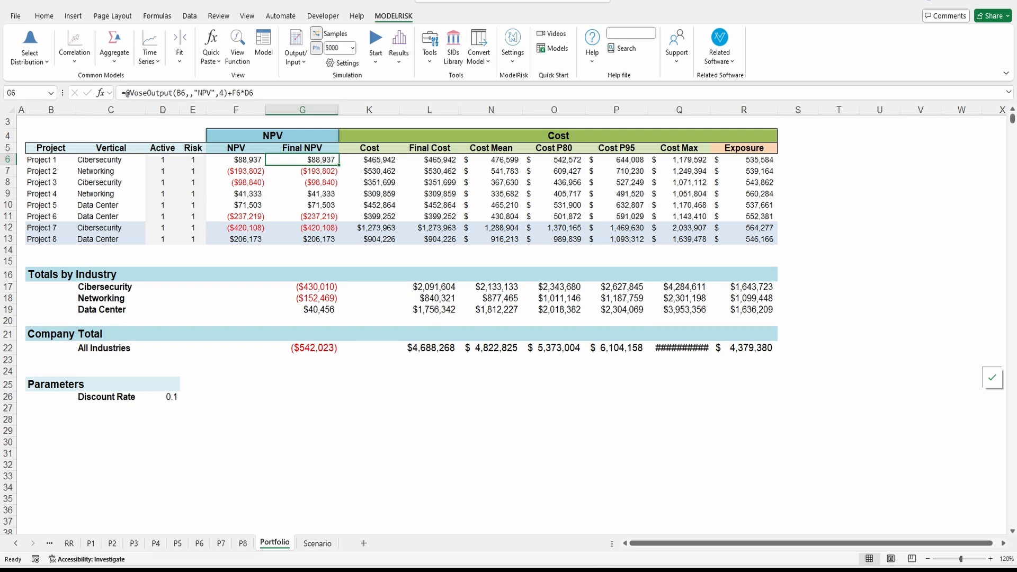
left_click(491, 160)
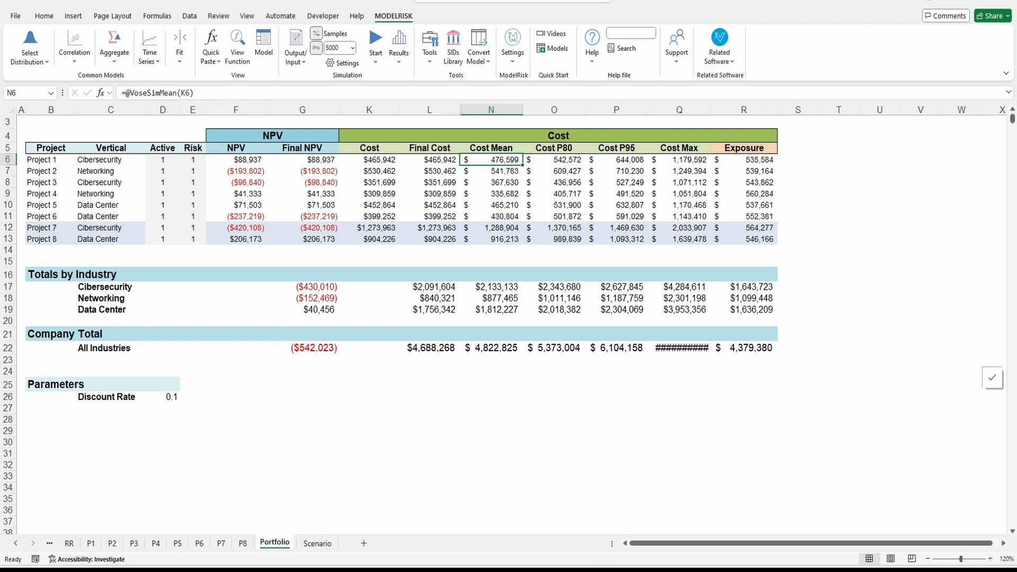
left_click(554, 160)
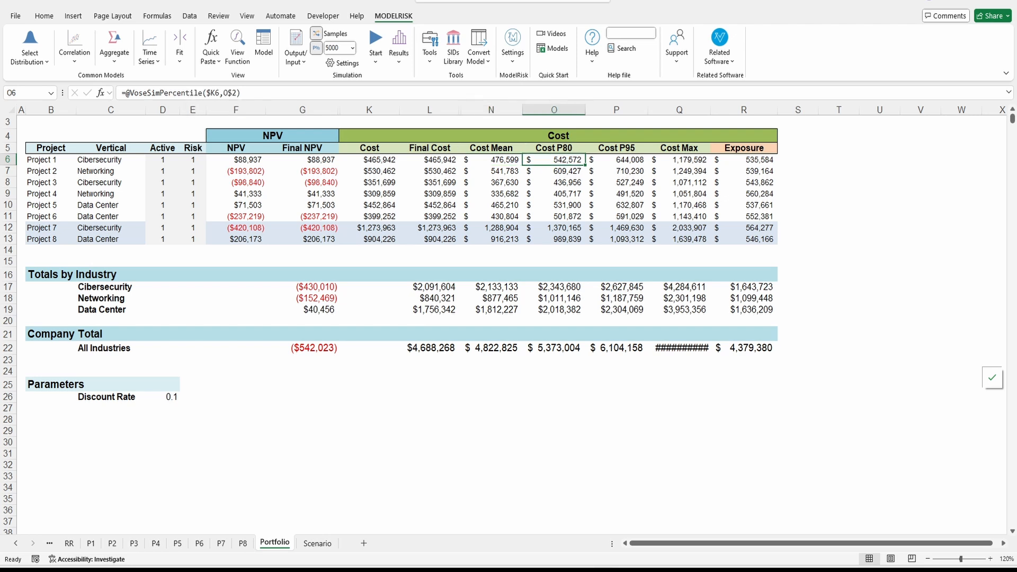
left_click_drag(241, 92, 156, 93)
key("Escape")
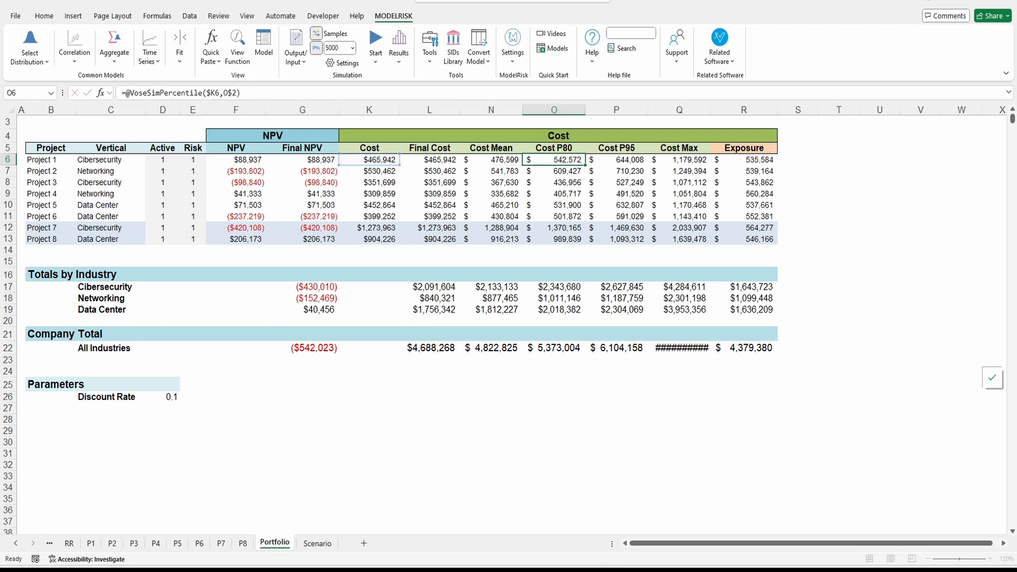
left_click(616, 160)
left_click(680, 160)
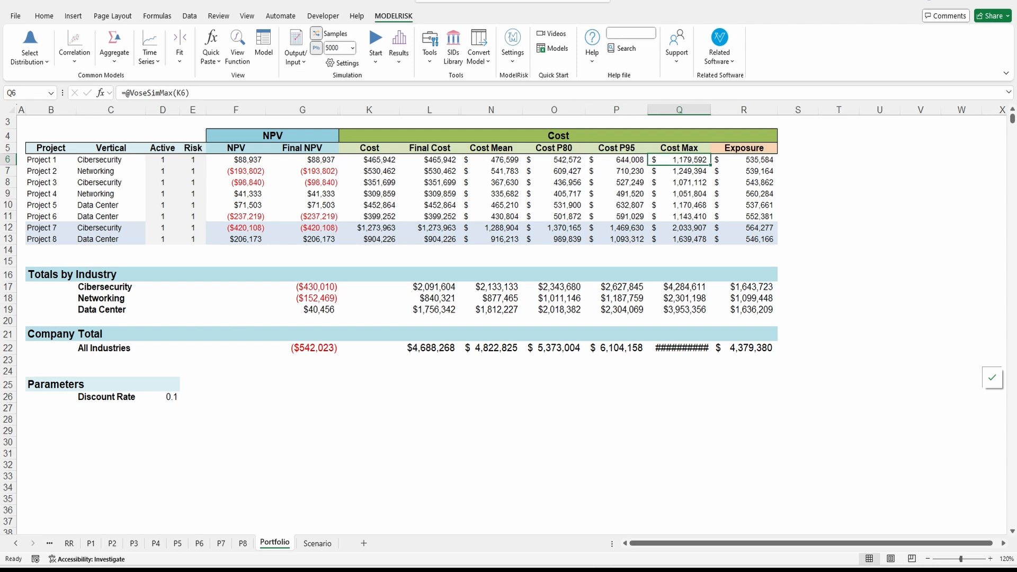
- Check the Exposure values of Projects 1 to 6 and widen the Cost Max column so its company total fits
left_click_drag(744, 160, 744, 216)
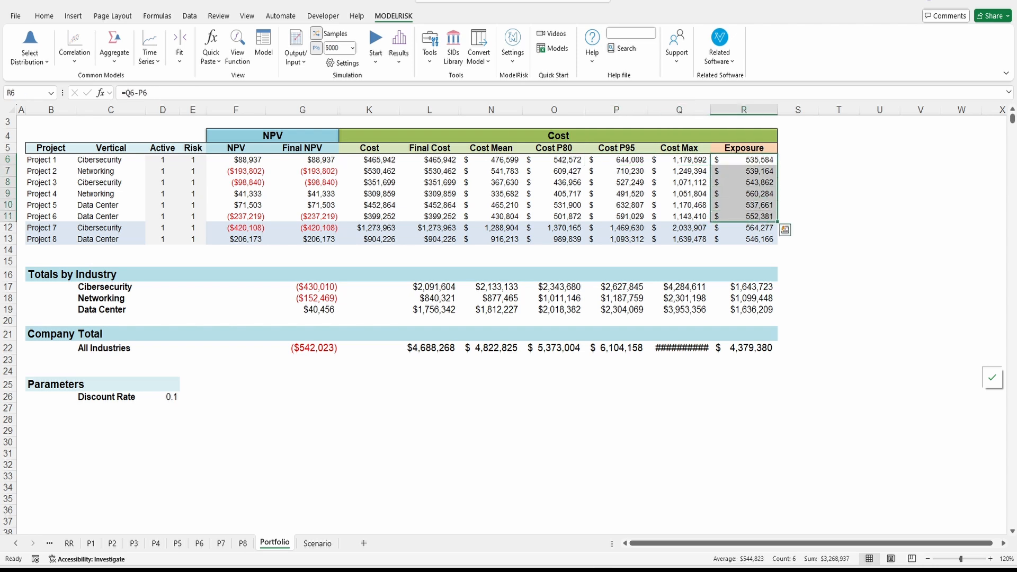
left_click_drag(711, 110, 718, 110)
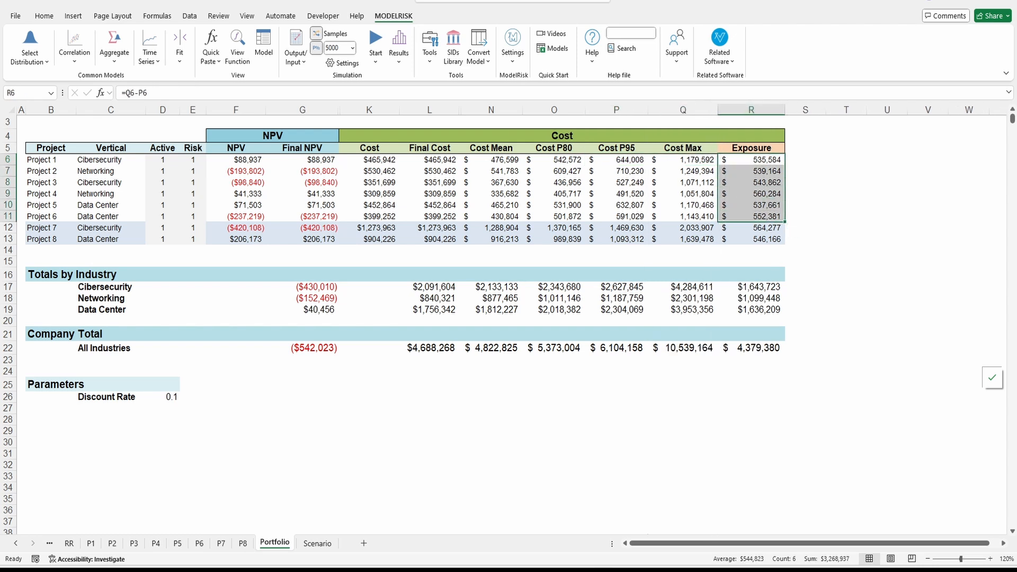
left_click(555, 431)
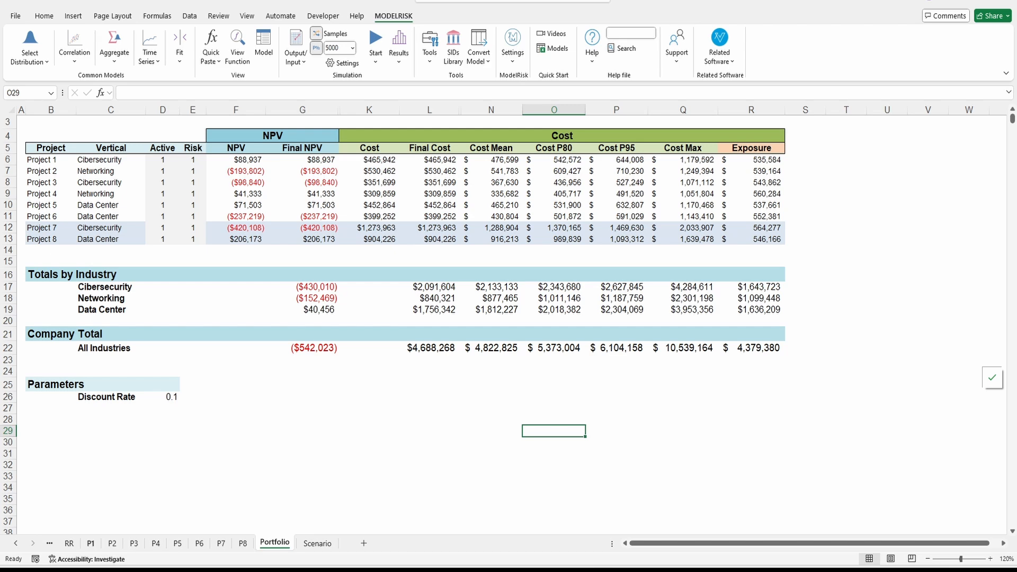
- On sheet P1, inspect the VoseOutput part of the NPV formula, leaving the formula as it is
left_click(90, 543)
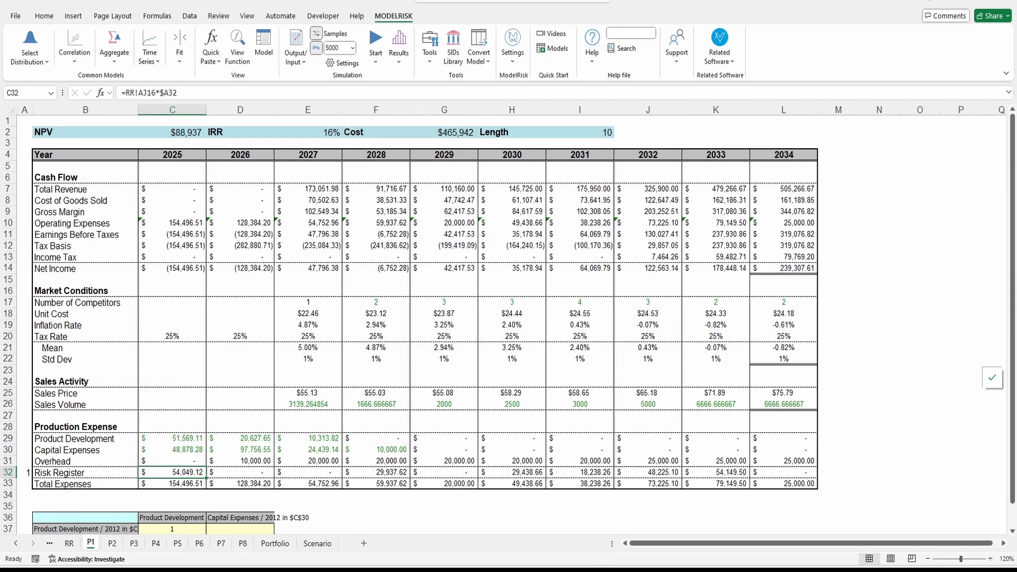
left_click(172, 133)
left_click_drag(123, 93, 215, 93)
key("Escape")
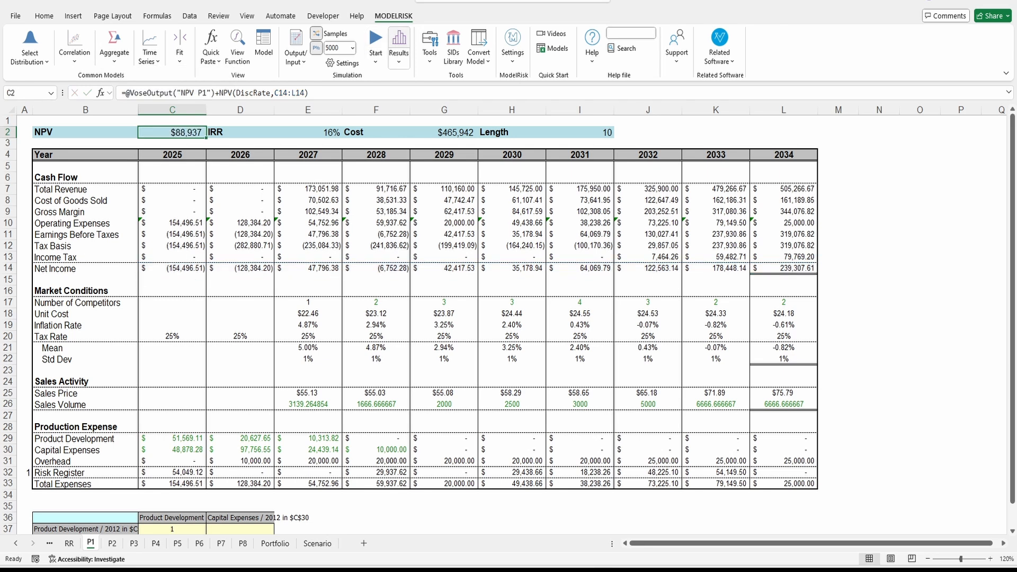
- Open the ModelRisk simulation results and display NPV P1 as a histogram instead of the ascending cumulative plot
left_click(399, 41)
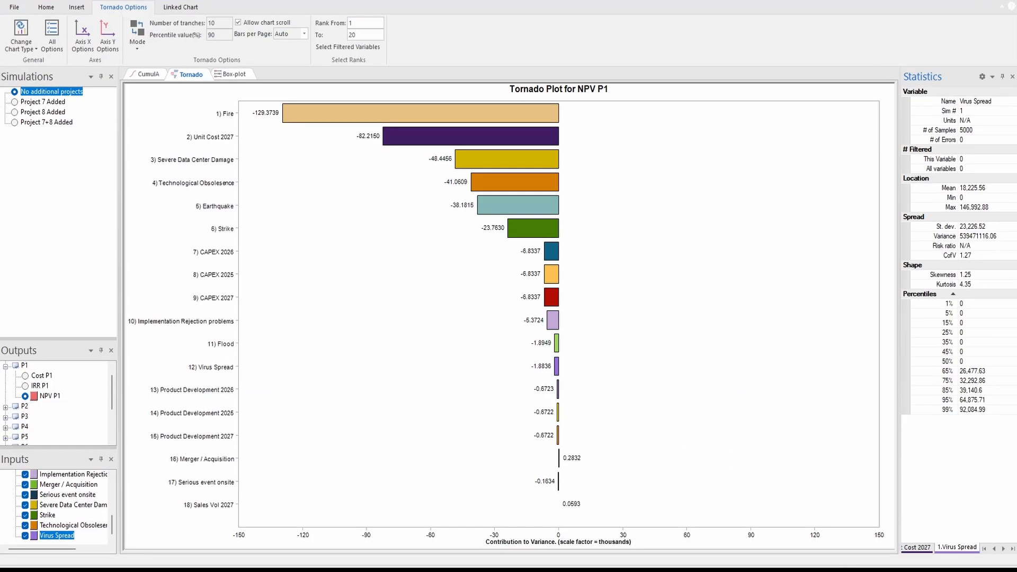
left_click(147, 74)
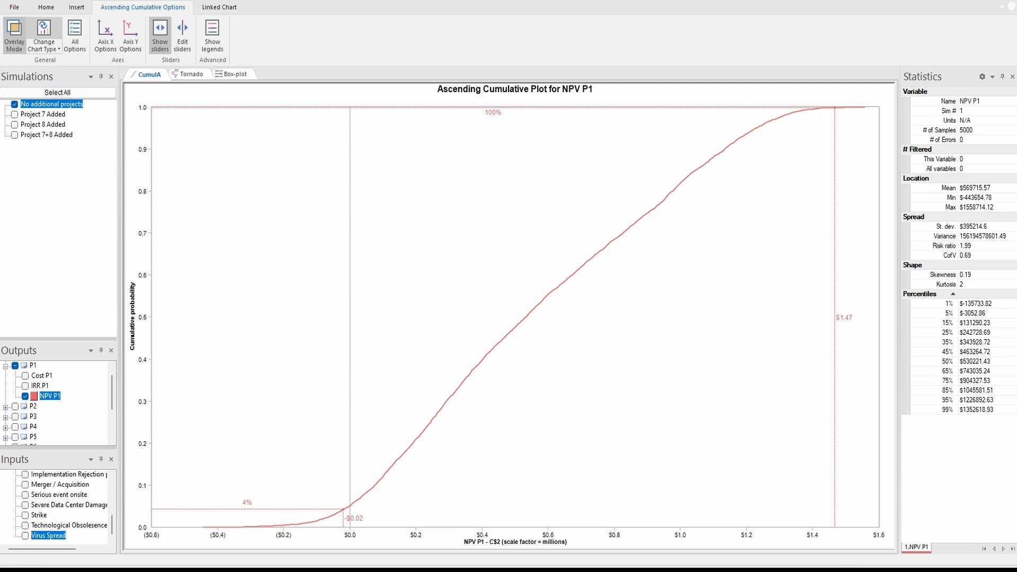
left_click(44, 45)
left_click(62, 68)
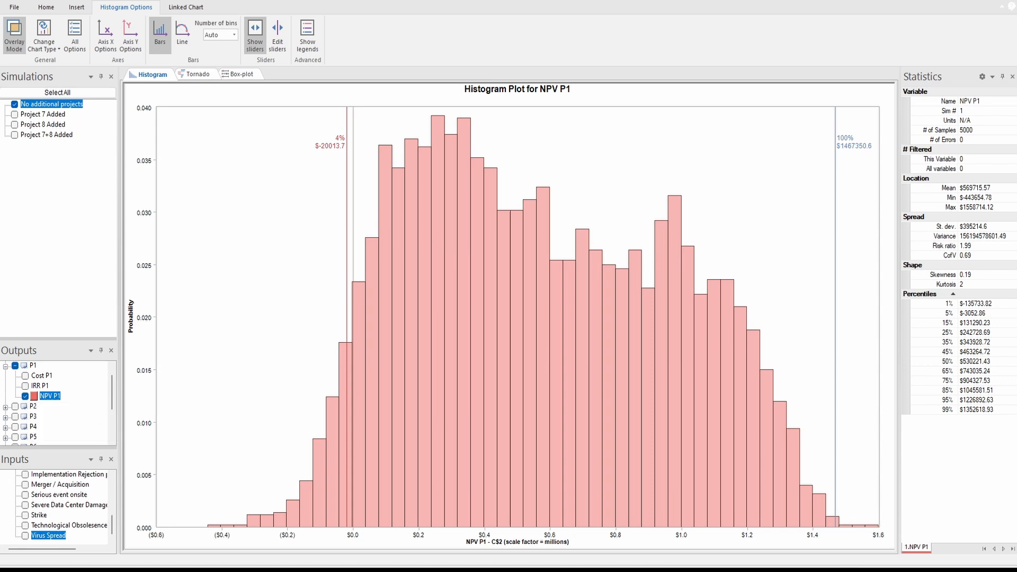
- Place the first slider of the NPV P1 histogram at an exact value of 0
scroll(64, 506, "up", 5)
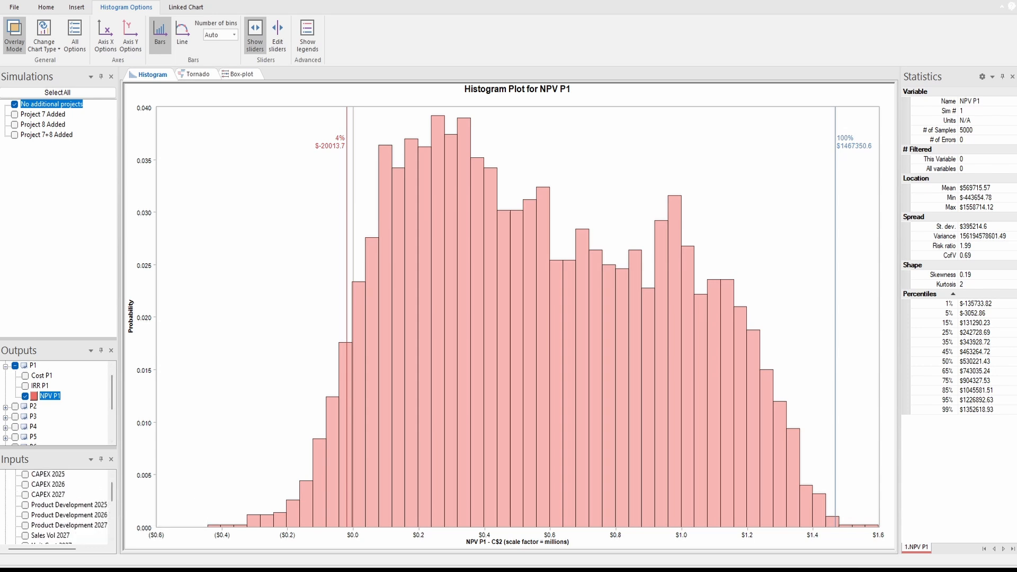
left_click_drag(347, 157, 326, 157)
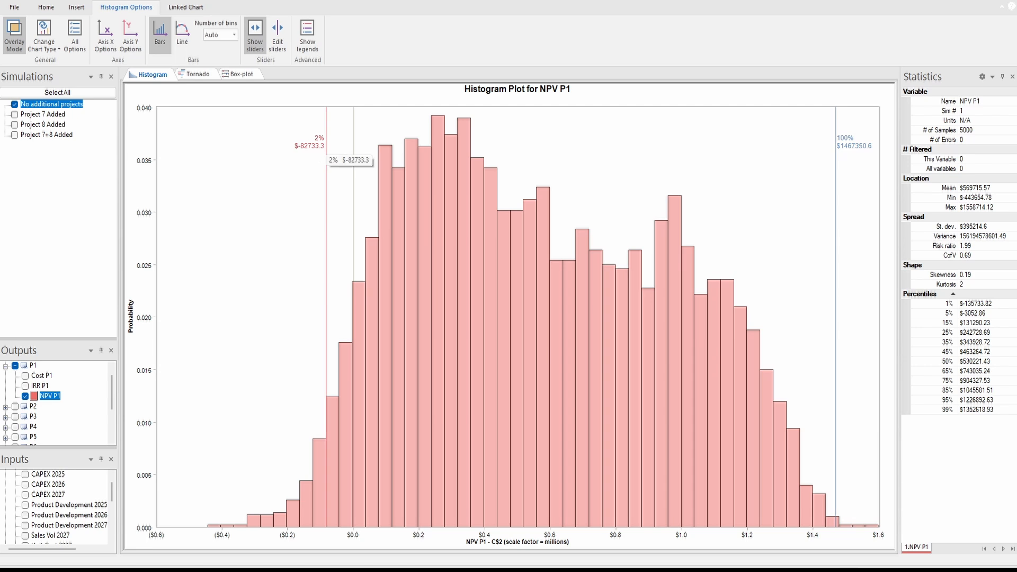
left_click(277, 36)
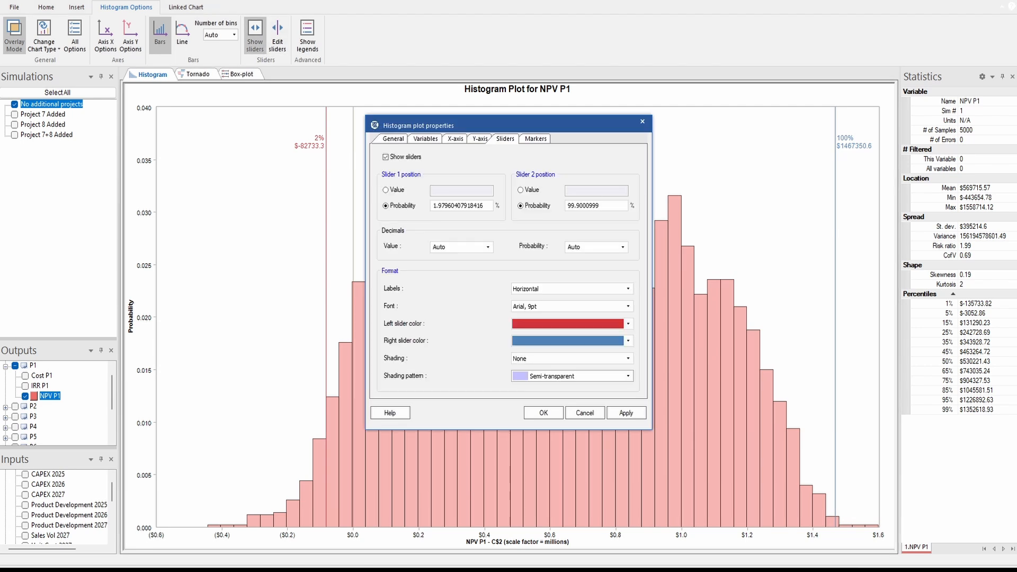
left_click(386, 190)
left_click(462, 191)
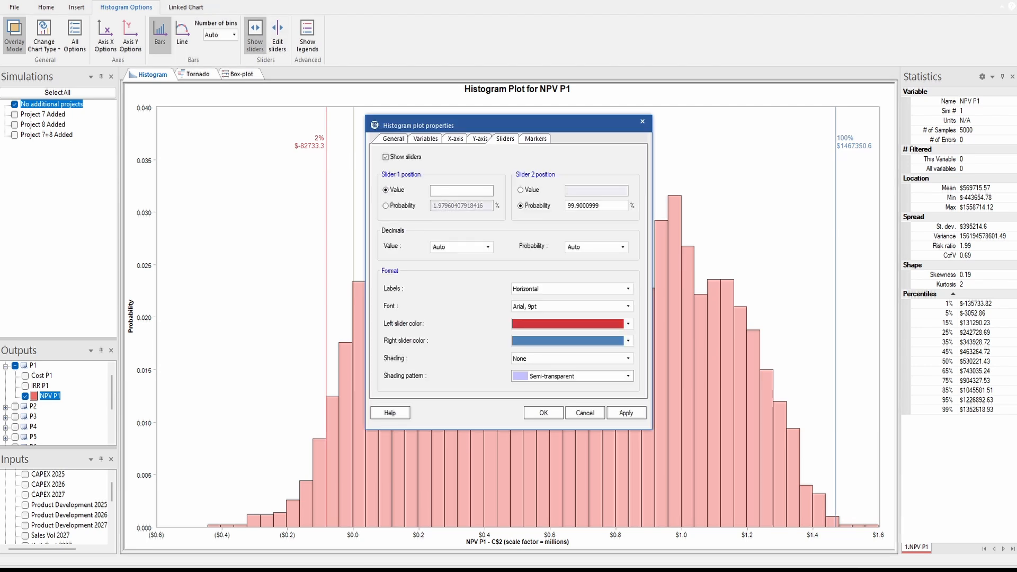
type("0")
left_click(544, 412)
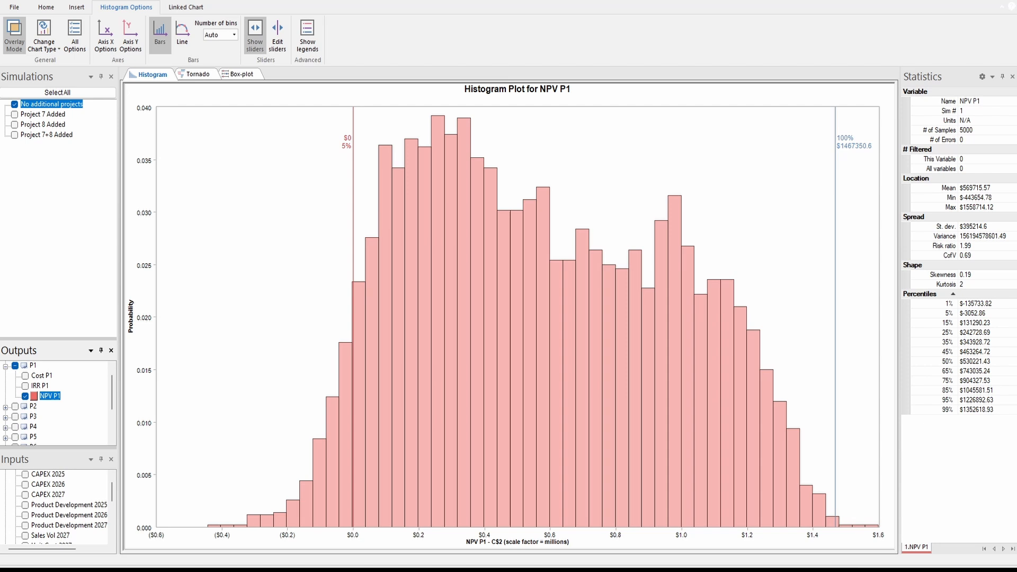
left_click_drag(356, 174, 392, 181)
mouse_move(369, 262)
left_mouse_down()
mouse_move(485, 177)
mouse_move(766, 398)
mouse_move(774, 491)
mouse_move(435, 463)
left_mouse_up()
mouse_move(602, 331)
left_mouse_down()
mouse_move(598, 343)
mouse_move(636, 319)
left_mouse_up()
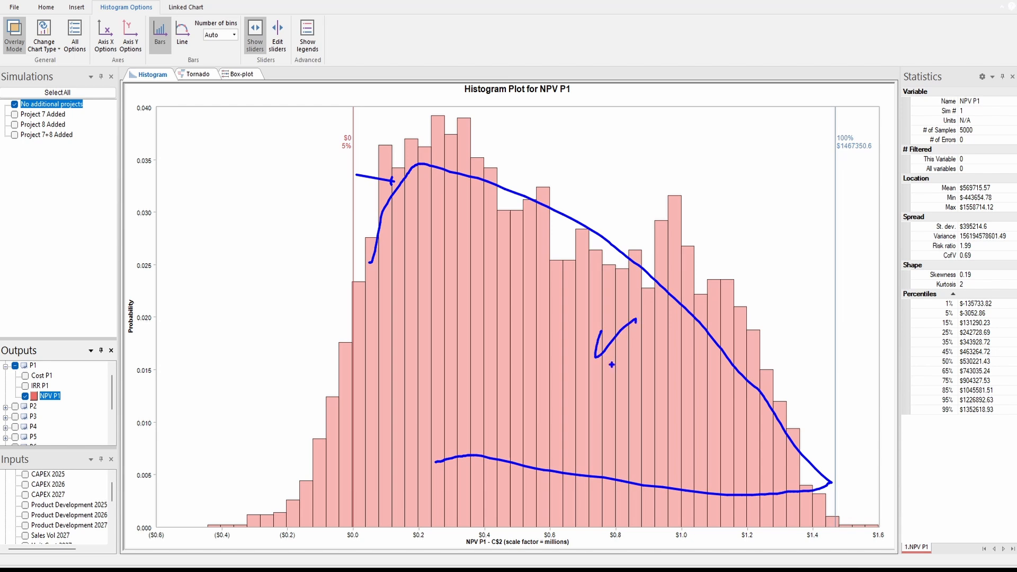
key("Escape")
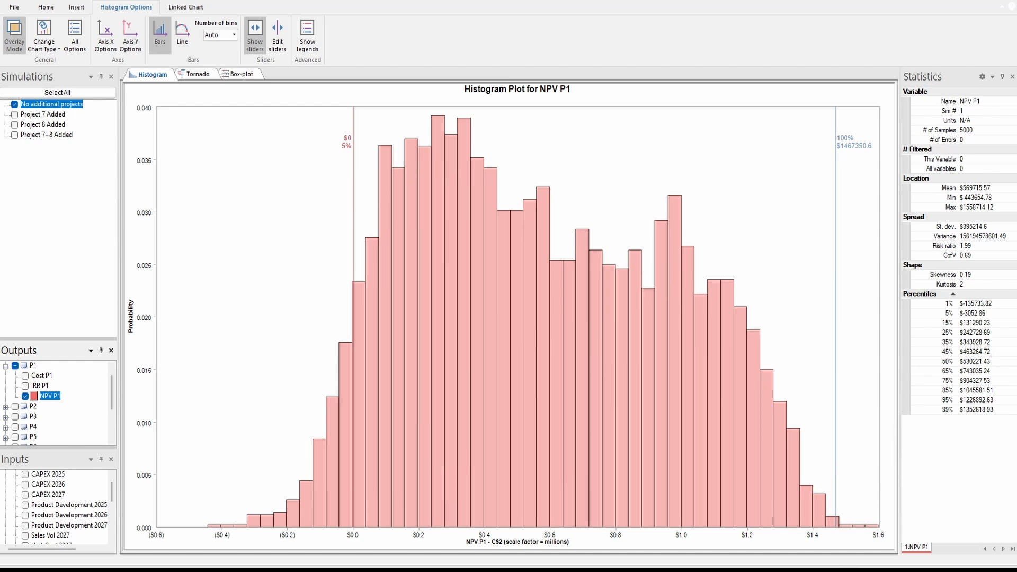
- Replace NPV P1 with NPV P2 in the histogram and examine the probability at the zero slider
left_click(25, 395)
left_click(6, 407)
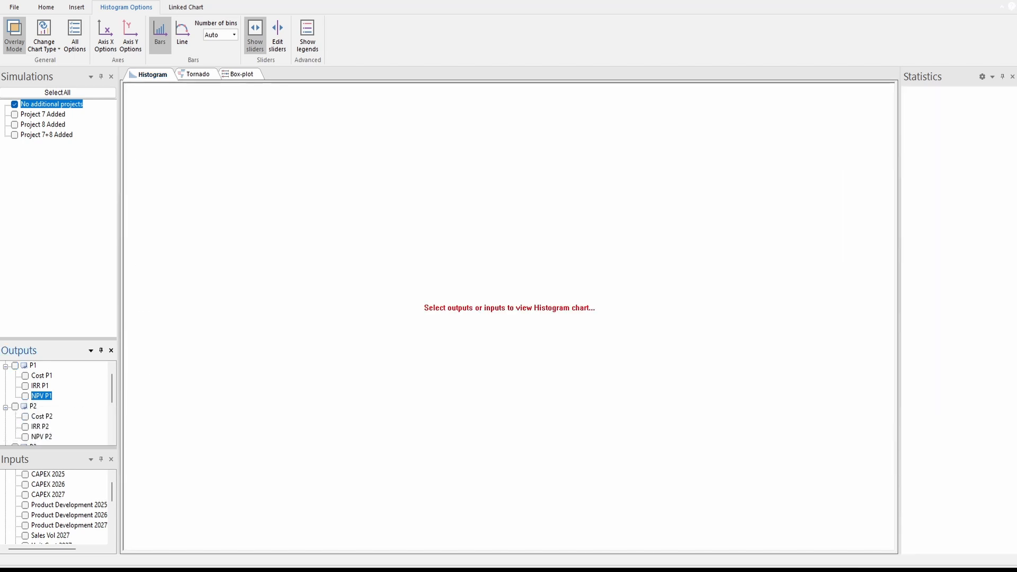
left_click(24, 436)
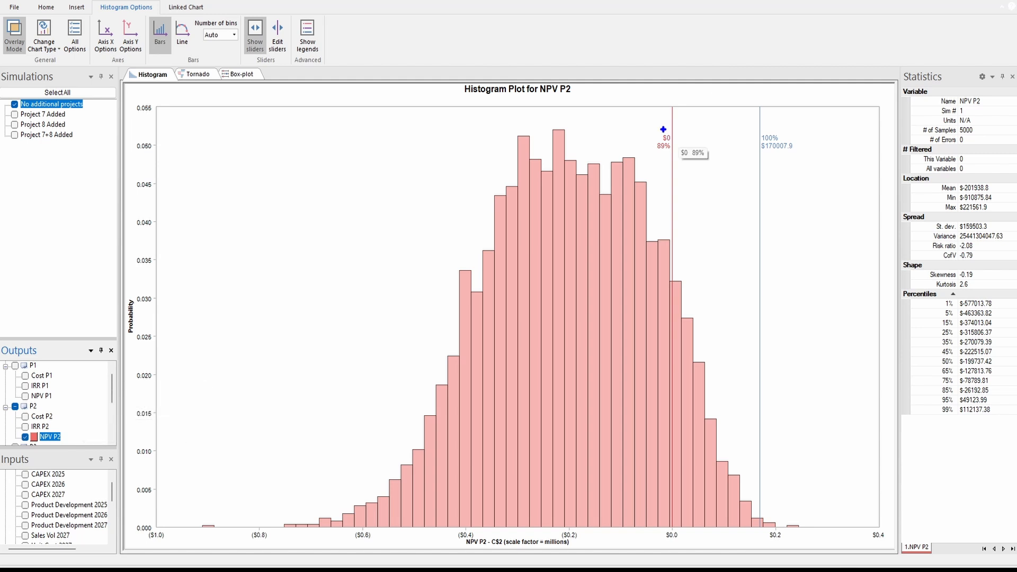
mouse_move(662, 129)
left_mouse_down()
mouse_move(650, 160)
mouse_move(663, 129)
left_mouse_up()
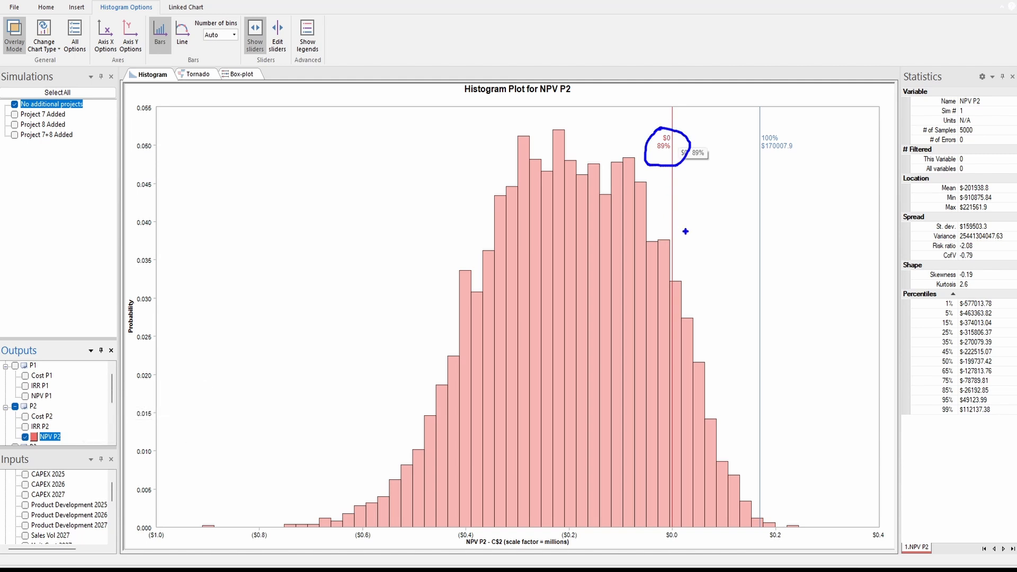
mouse_move(686, 231)
left_mouse_down()
mouse_move(630, 255)
mouse_move(648, 276)
left_mouse_up()
key("Escape")
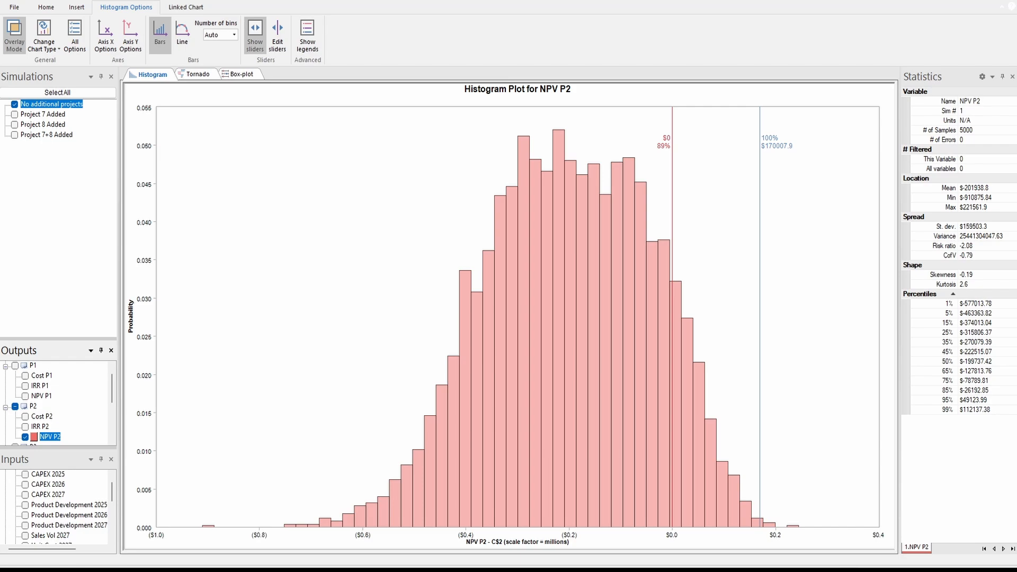
- Close the simulation results and look through the project sheets from P2 to P5 in the workbook
left_click(1007, 1)
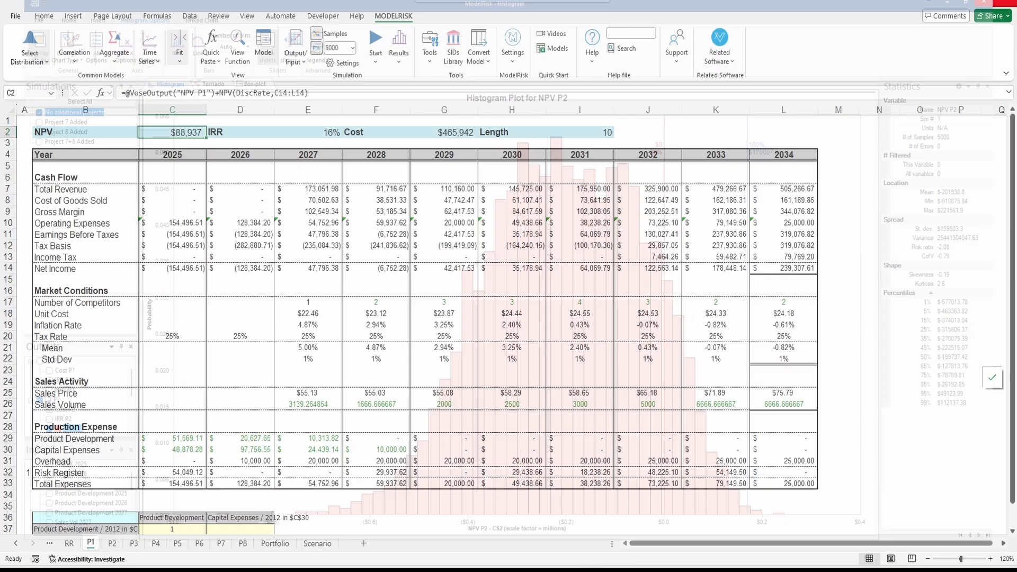
key("ctrl+Page_Down")
key("ctrl+Page_Down")
key("ctrl+Page_Down")
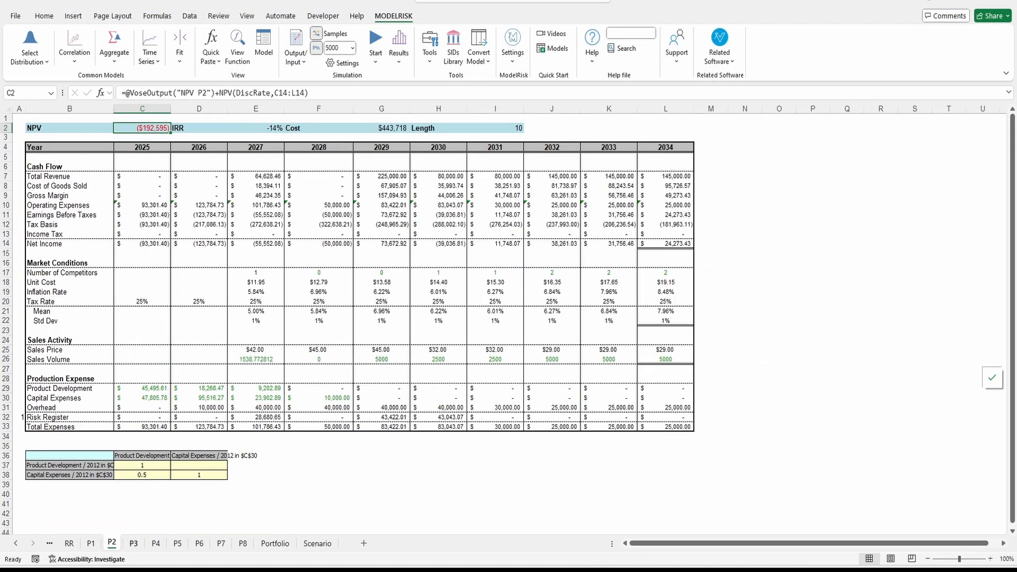
key("ctrl+Page_Down")
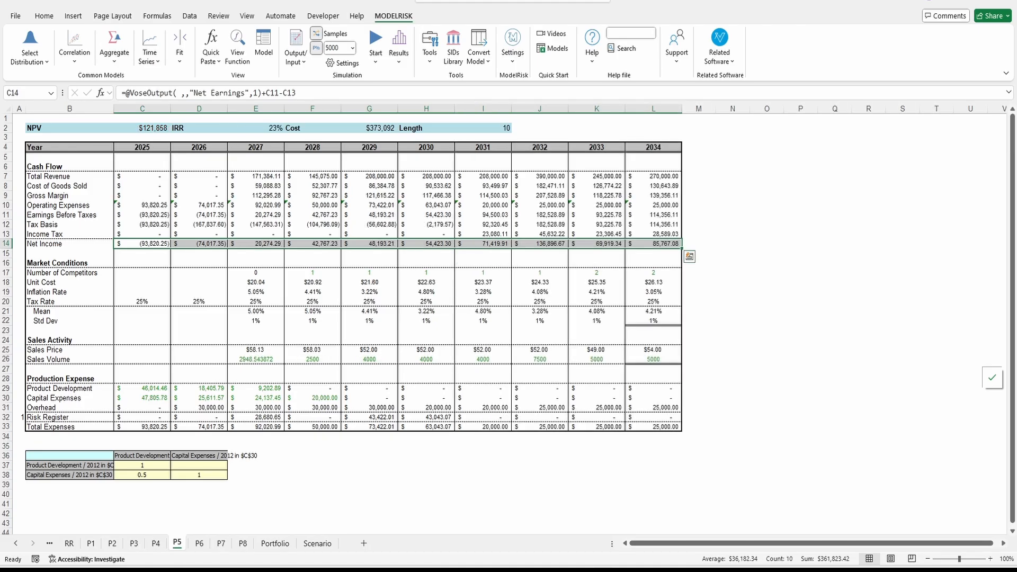
key("alt+Tab")
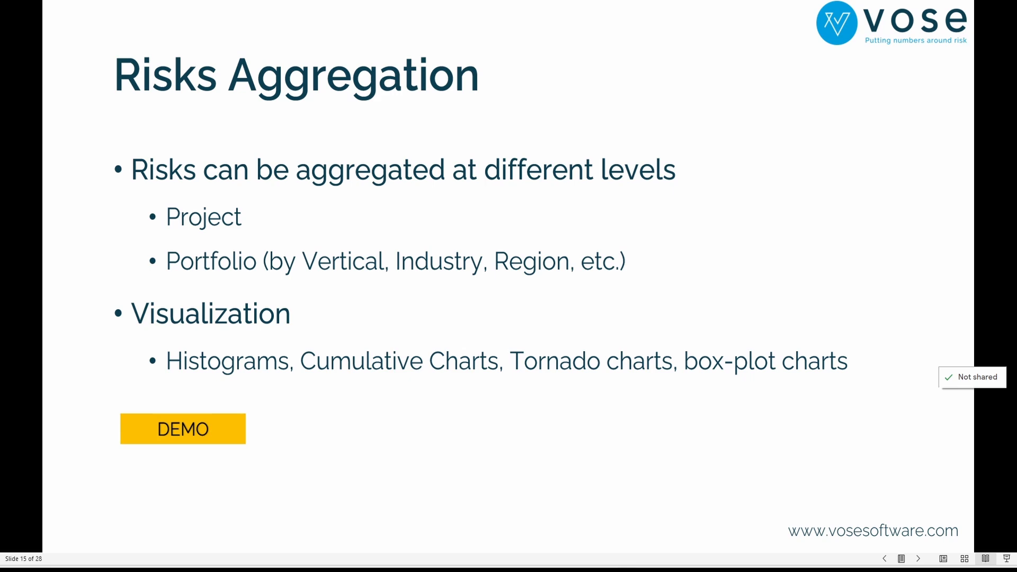
key("alt+Tab")
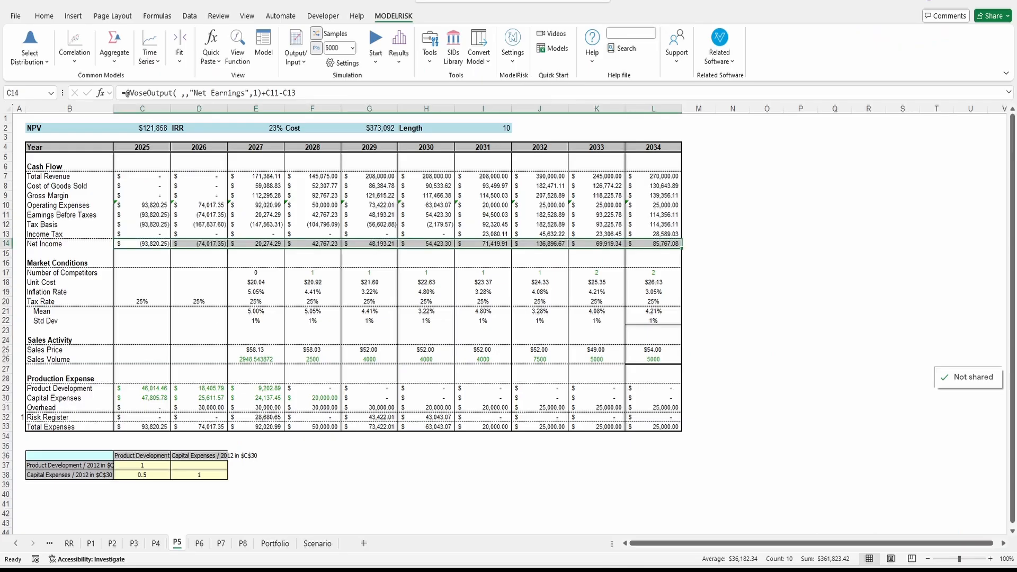
- Reopen the simulation results in a maximised window, with the P2 outputs cleared and the Portfolio group's NPV outputs expanded
left_click(398, 50)
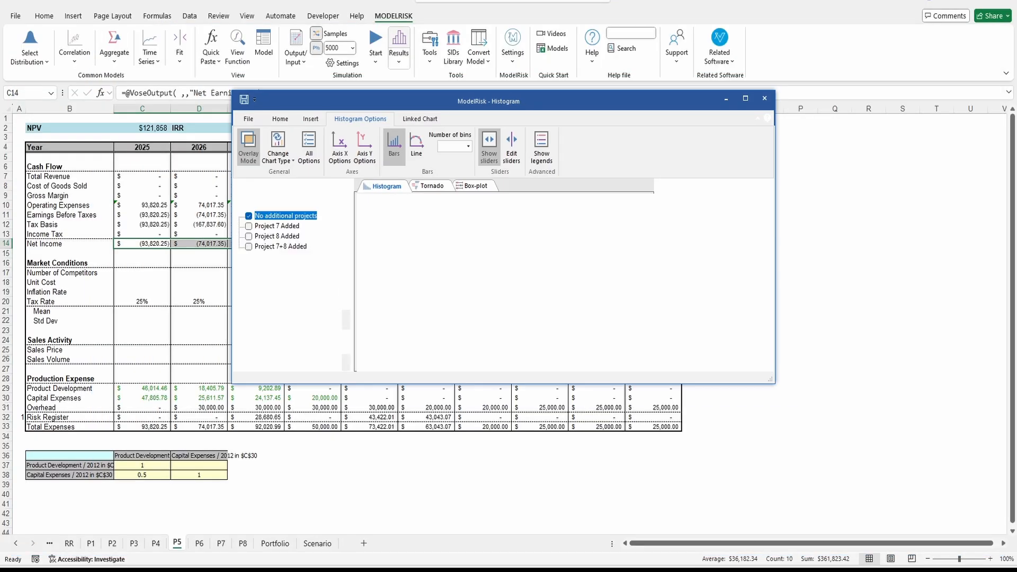
double_click(423, 101)
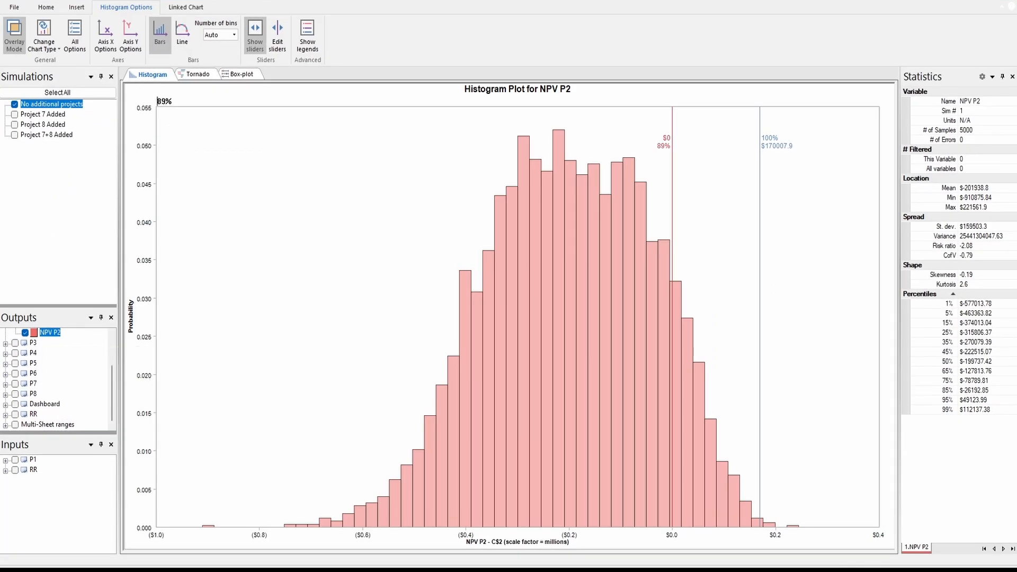
scroll(27, 353, "up", 2)
left_click(15, 353)
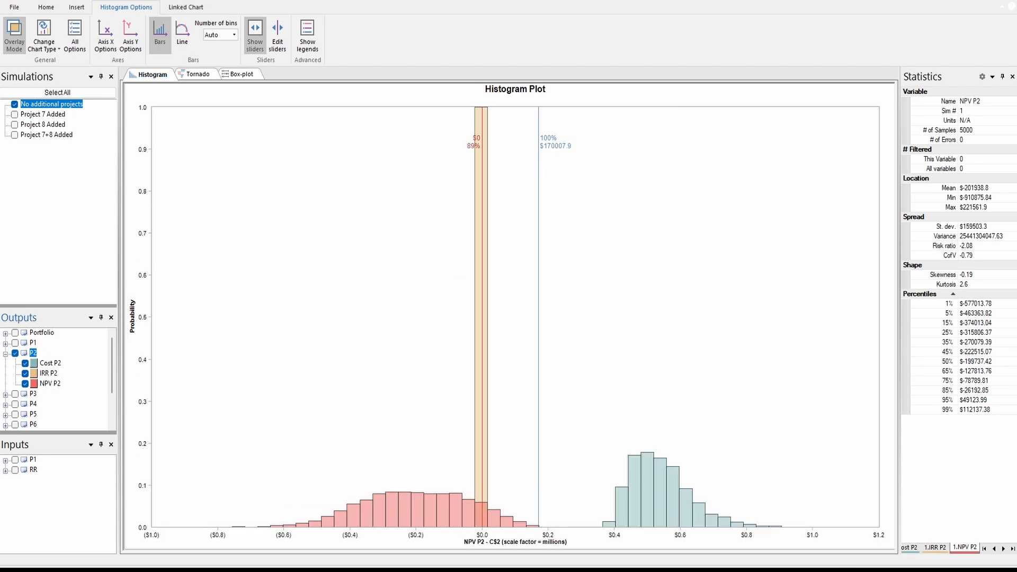
left_click(15, 353)
left_click(5, 354)
left_click(6, 332)
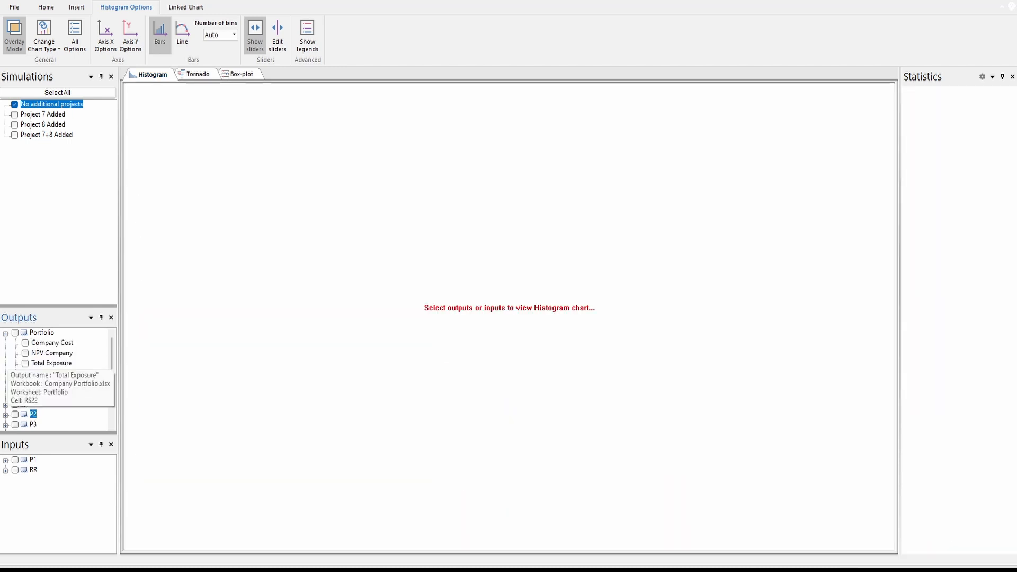
left_click(16, 394)
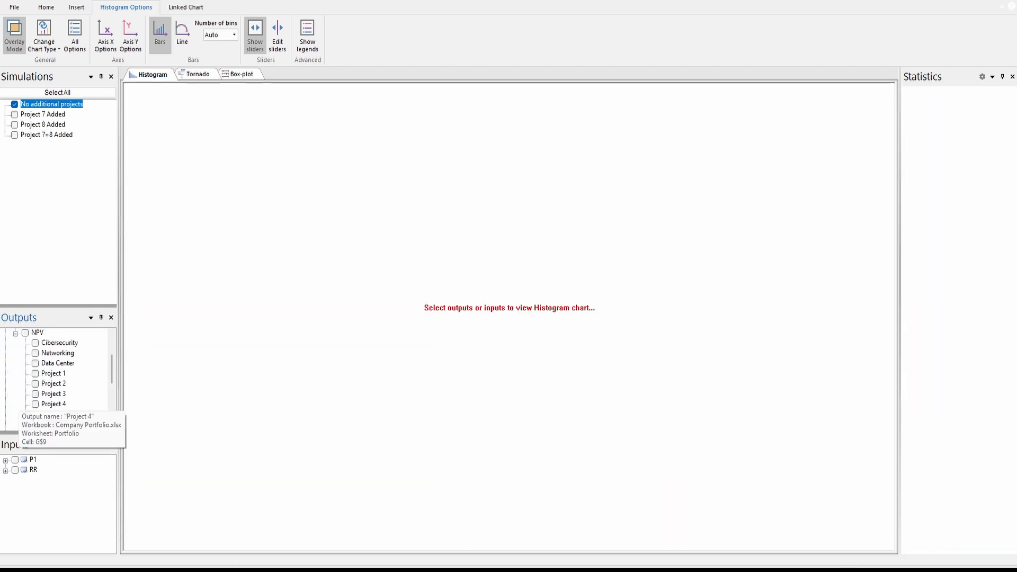
- Compare the NPV histograms of Projects 1, 2 and 3 in one overlay, and clear all three from the chart
left_click(35, 374)
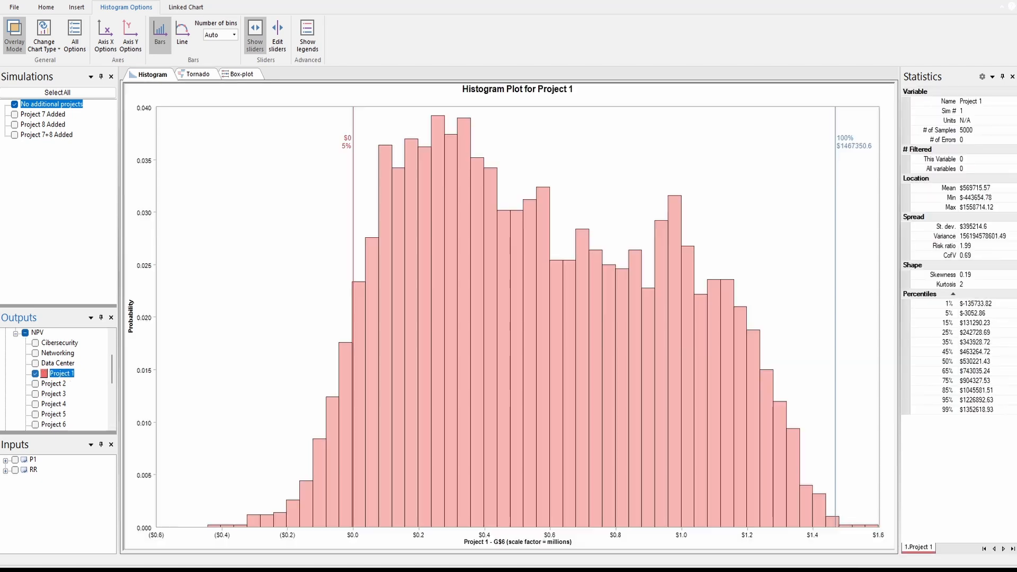
left_click(35, 384)
left_click(35, 394)
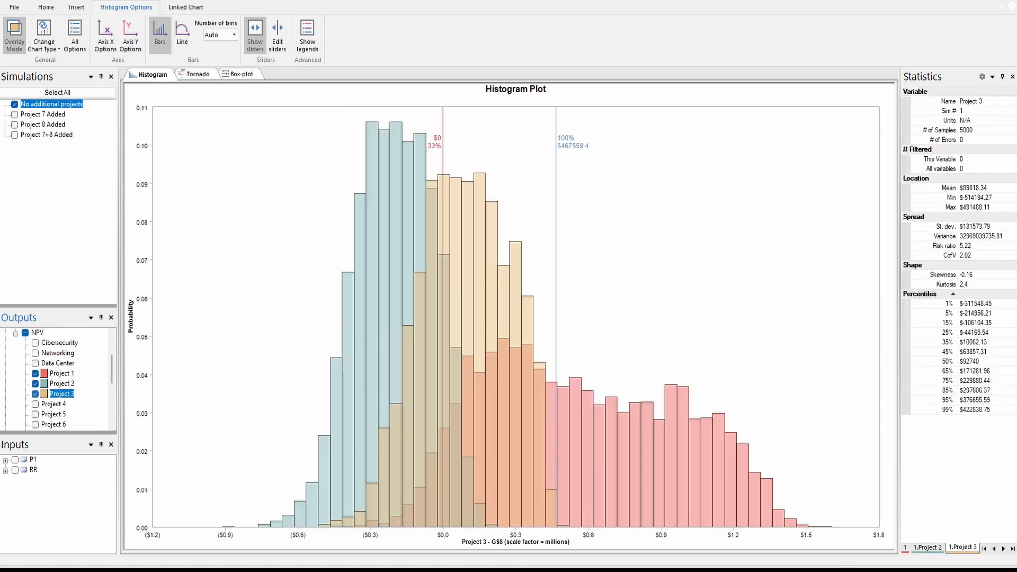
left_click(35, 394)
left_click(35, 384)
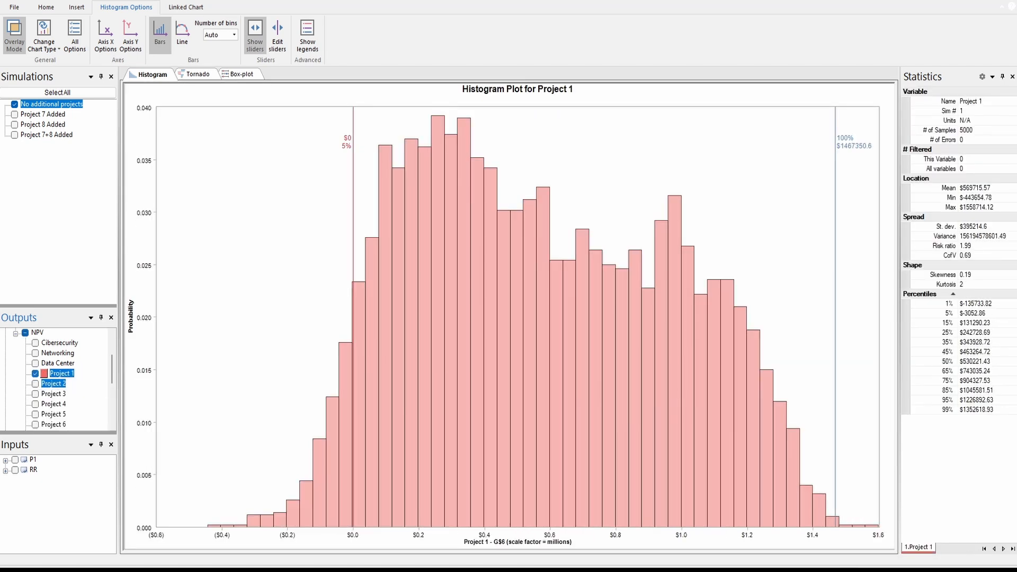
left_click(35, 374)
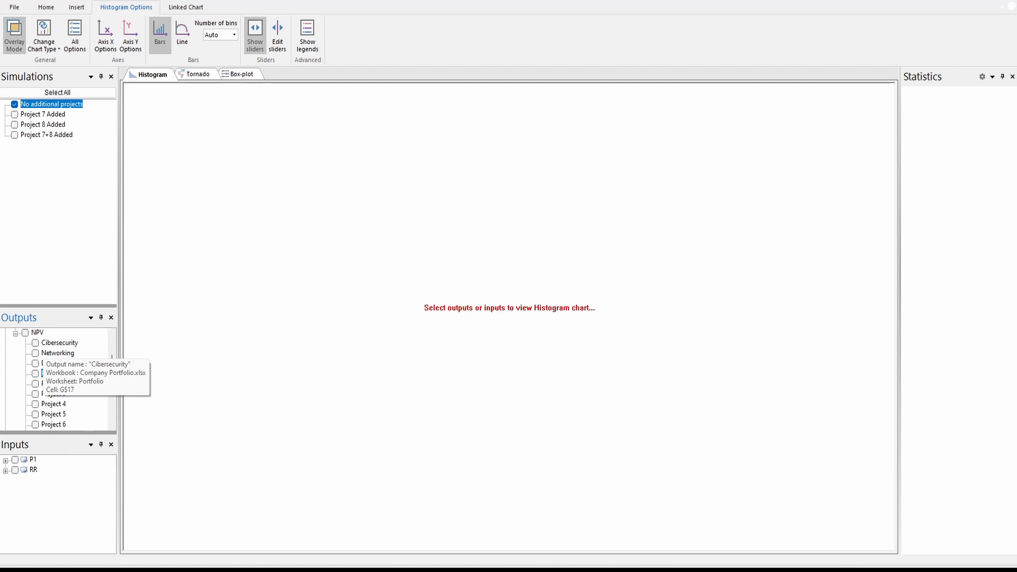
- Overlay the NPV distributions of Cibersecurity, Networking and Data Center, and show them as lines instead of bars
left_click(35, 343)
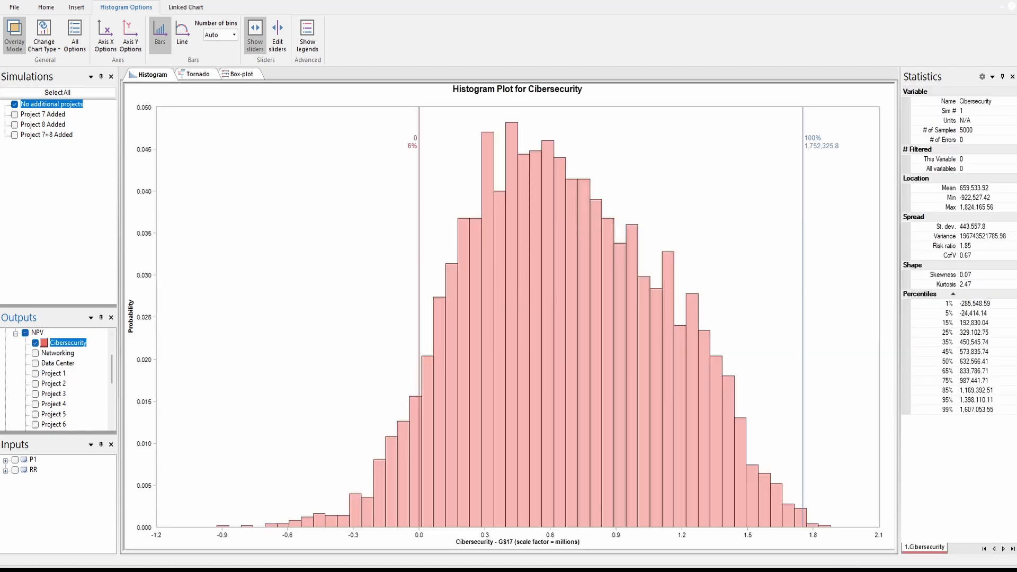
left_click(35, 353)
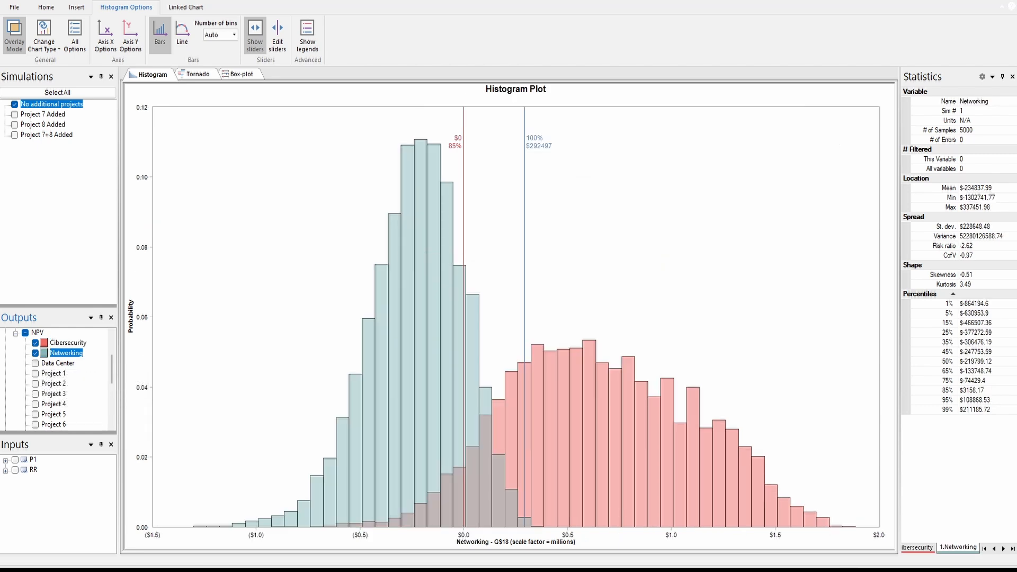
left_click(35, 364)
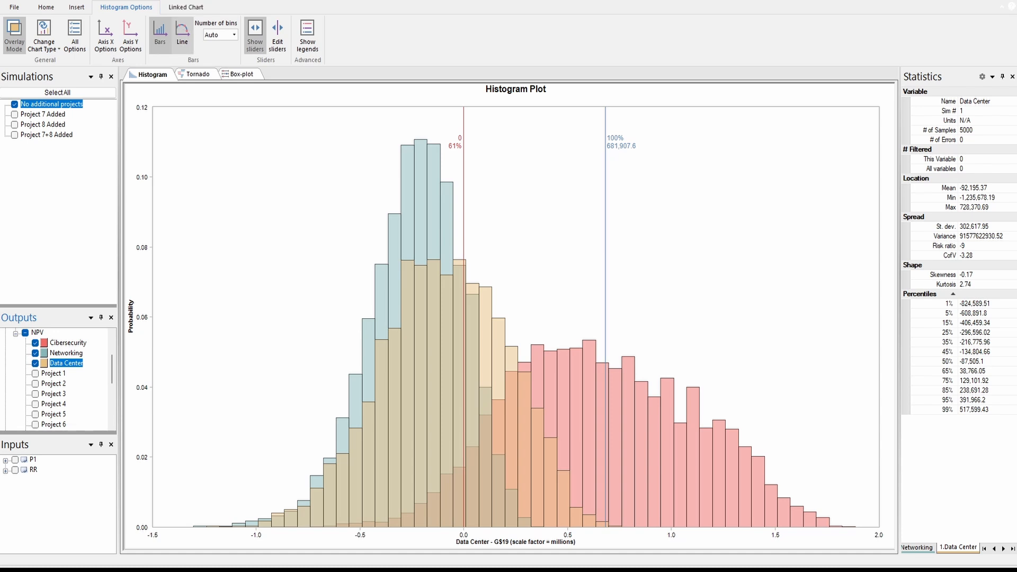
left_click(183, 32)
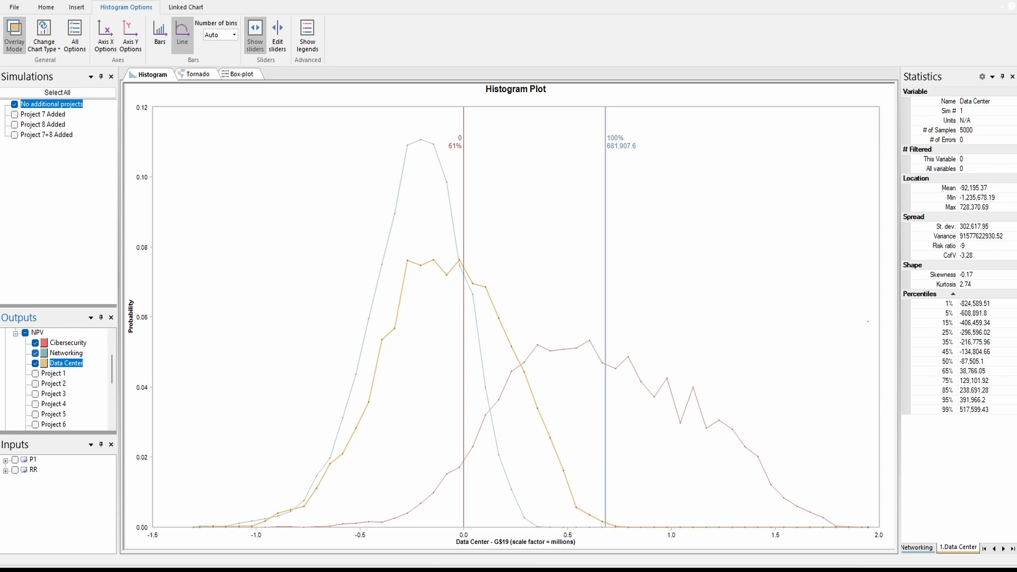
- Clear the vertical NPV outputs and check the Portfolio's Total Exposure plot before switching to NPV Company
left_click(25, 333)
scroll(25, 334, "up", 1)
left_click(25, 363)
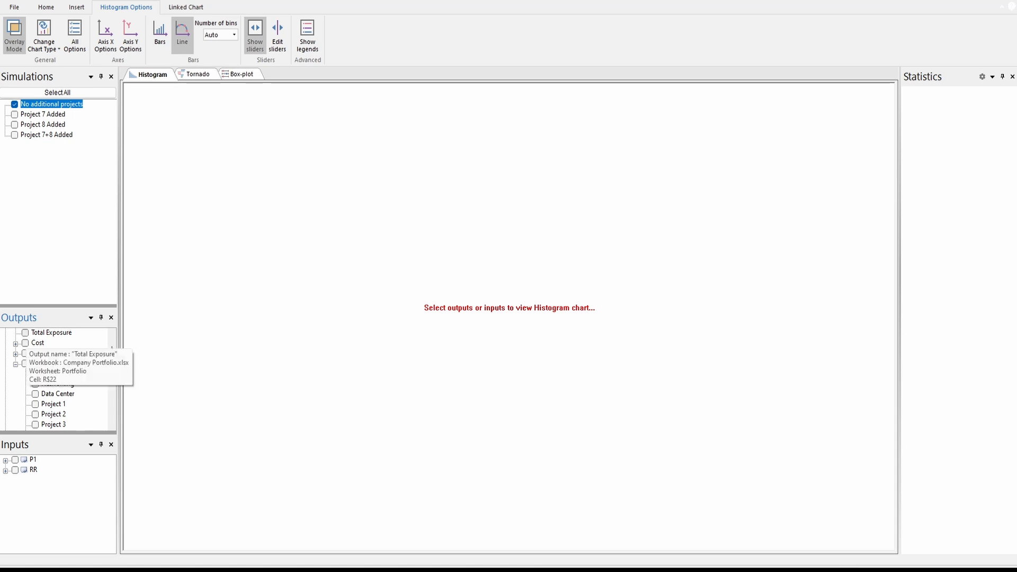
left_click(25, 332)
scroll(27, 342, "up", 1)
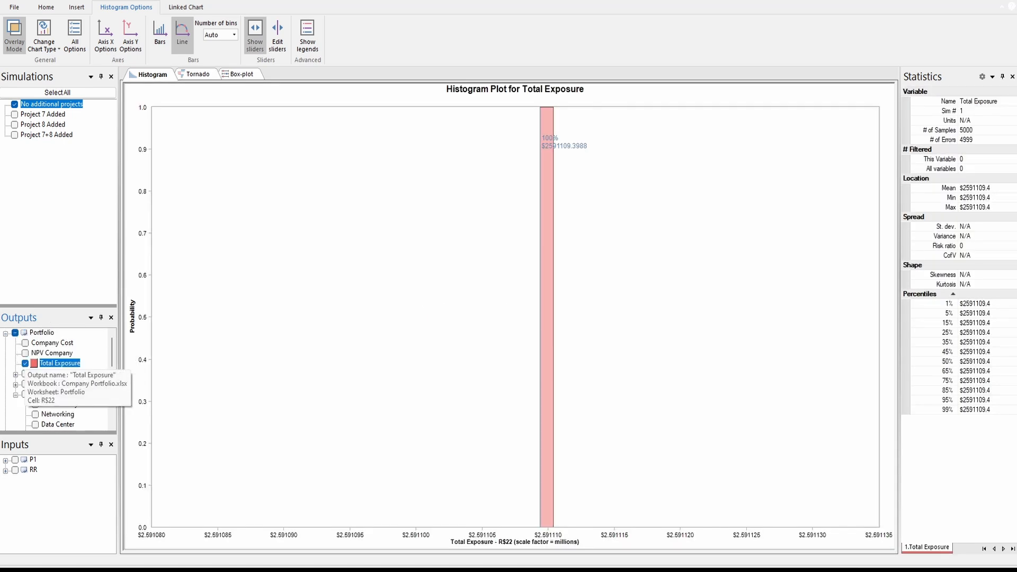
left_click(25, 364)
left_click(25, 353)
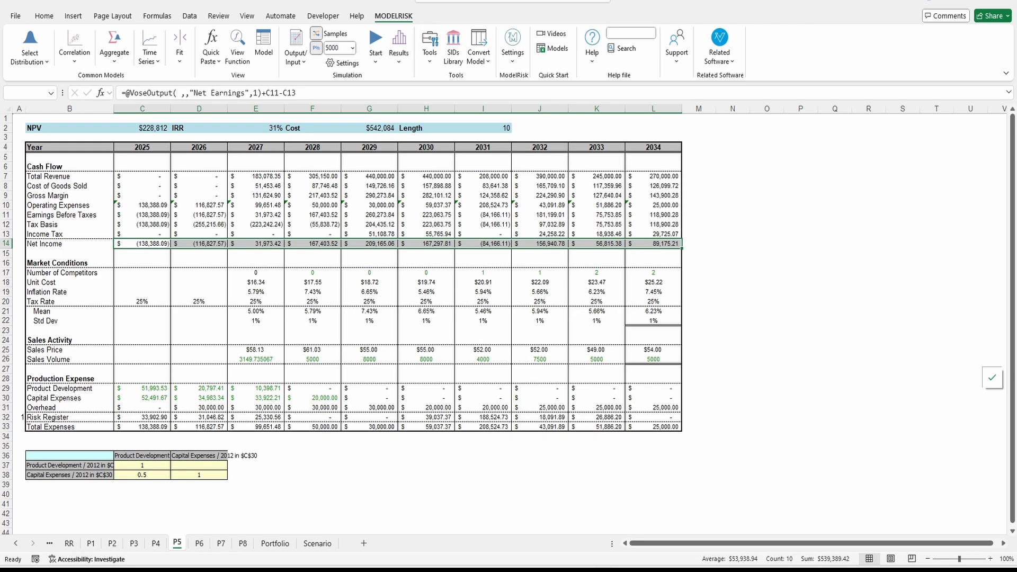
- Return to the workbook's Portfolio sheet and inspect the formula for Cibersecurity's total NPV under Totals by Industry
left_click(275, 543)
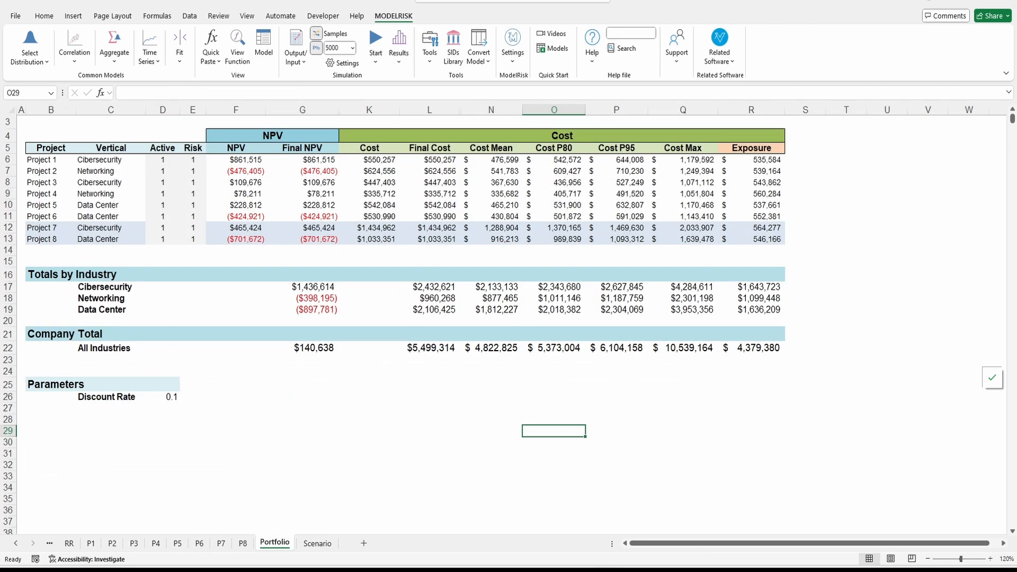
left_click(163, 274)
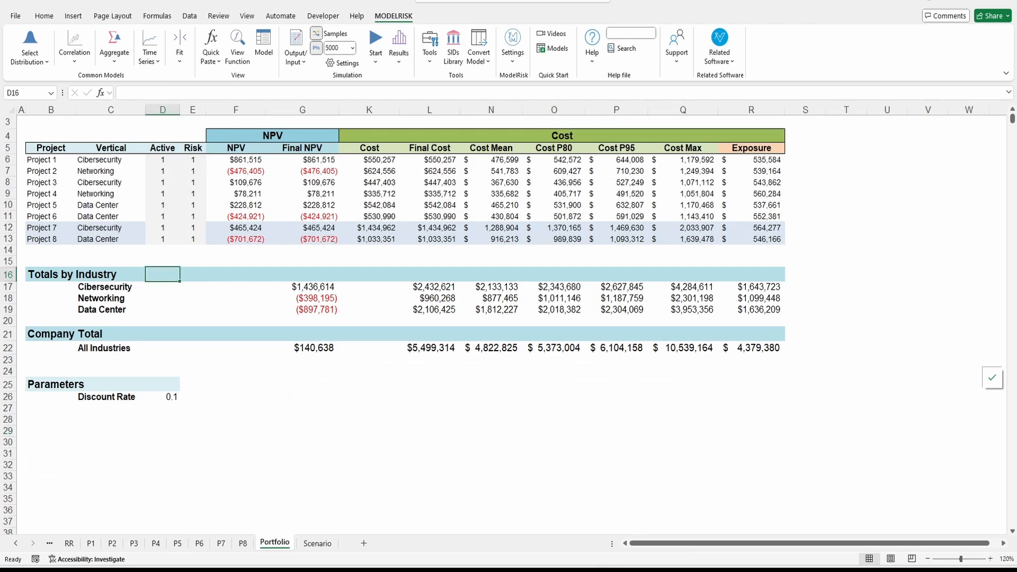
left_click(302, 287)
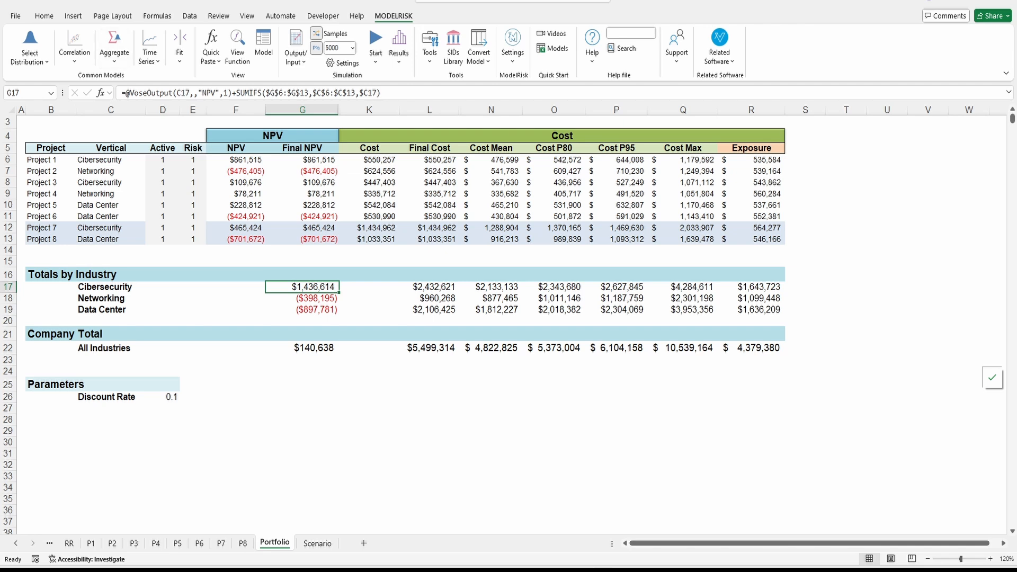
- Inspect the NPV total formulas for Networking and All Industries, and highlight the three vertical names under Totals by Industry
key("Down")
key("Down")
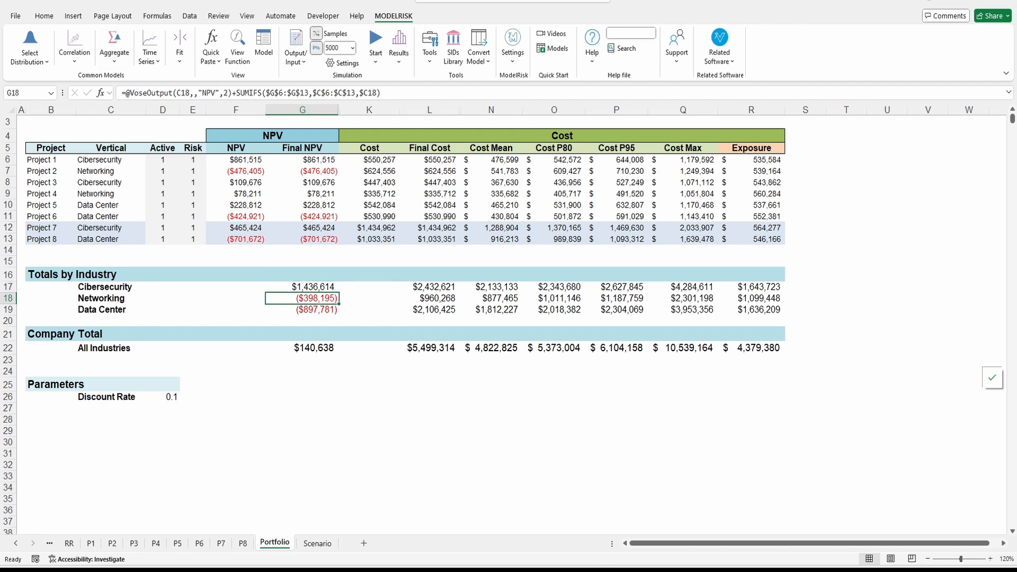
left_click_drag(111, 275, 111, 310)
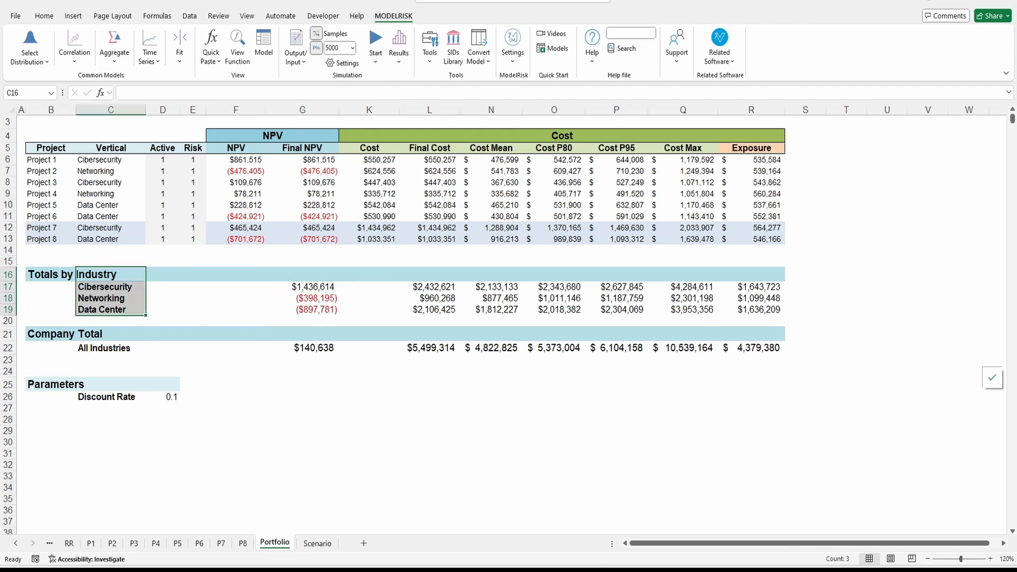
left_click(302, 348)
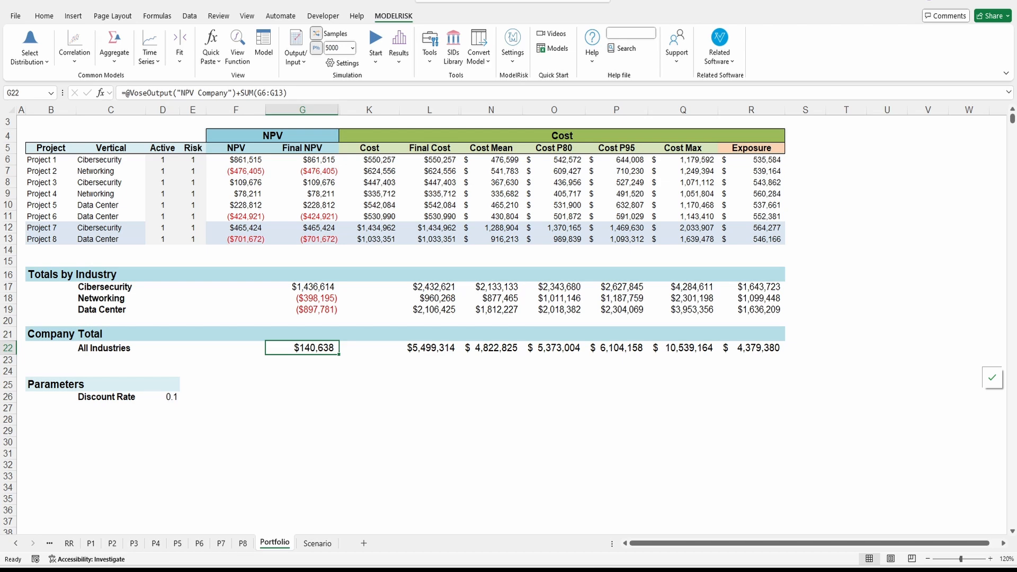
- Switch to the PowerPoint presentation and advance to the Overlay Graphic slide comparing the two NPV P1 tornado plots
key("alt+Tab")
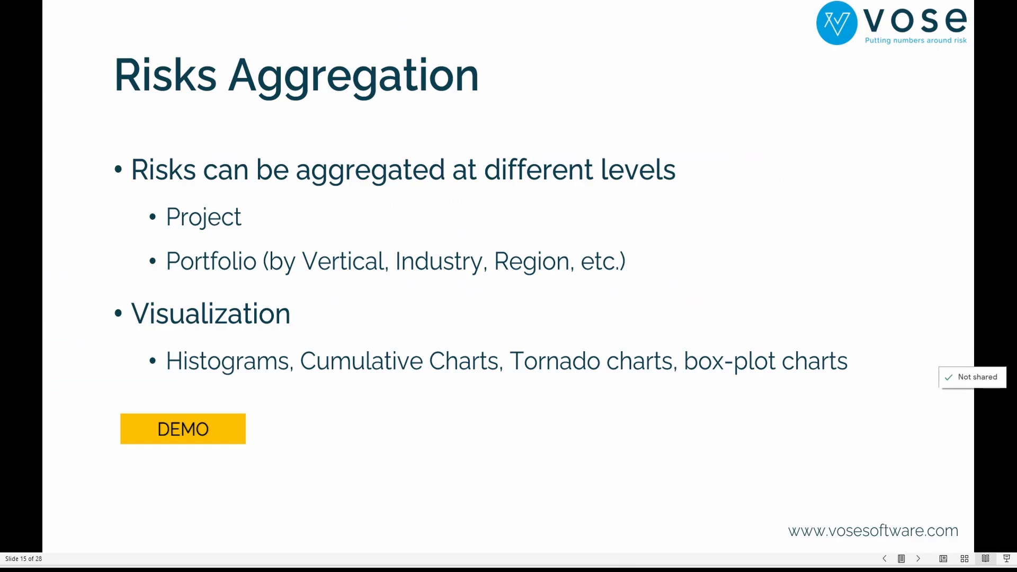
key("Right")
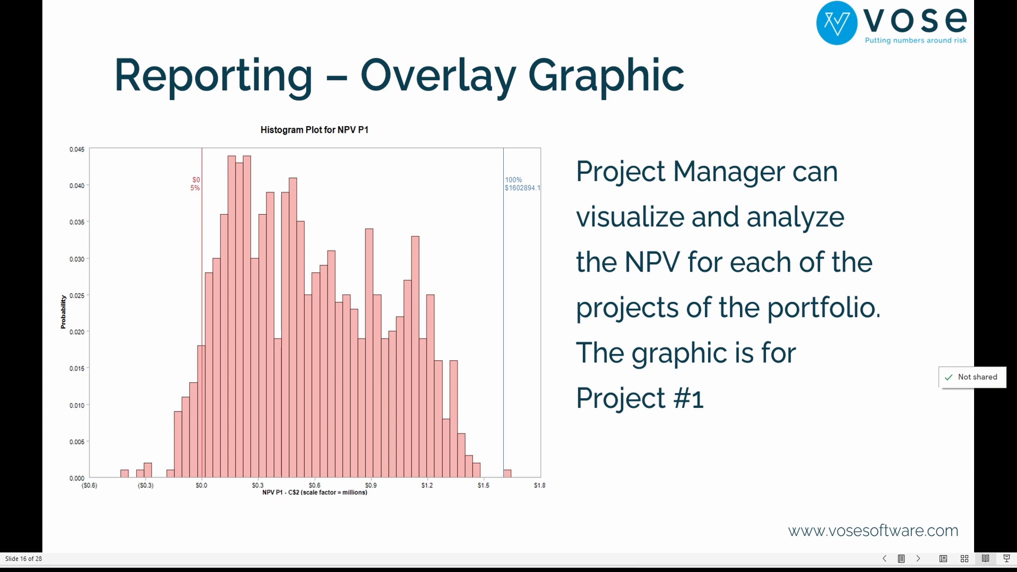
key("Right")
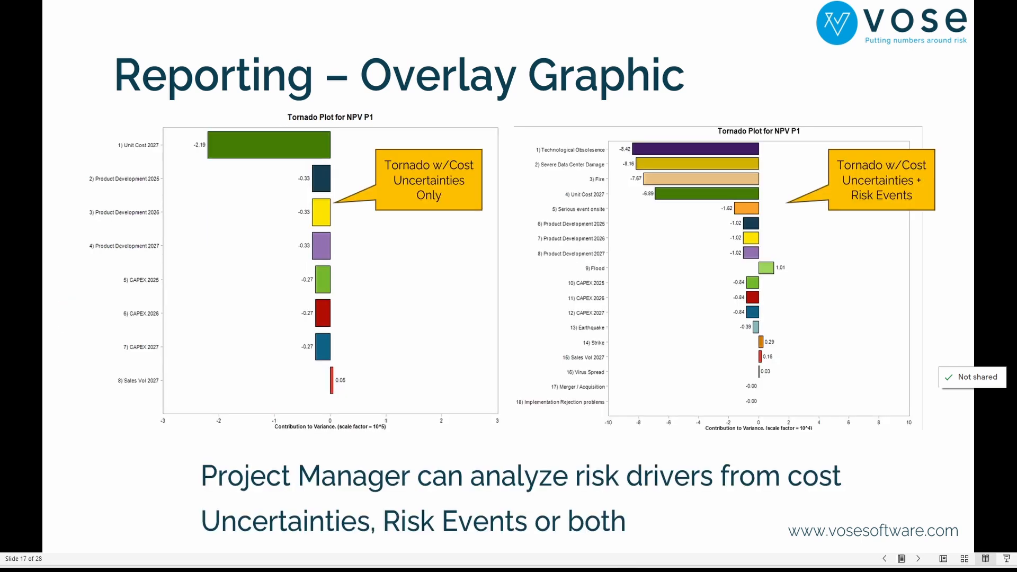
- Return to the Excel workbook, reopen the simulation results full screen, and replace NPV Company with NPV P1 in the histogram
key("alt+Tab")
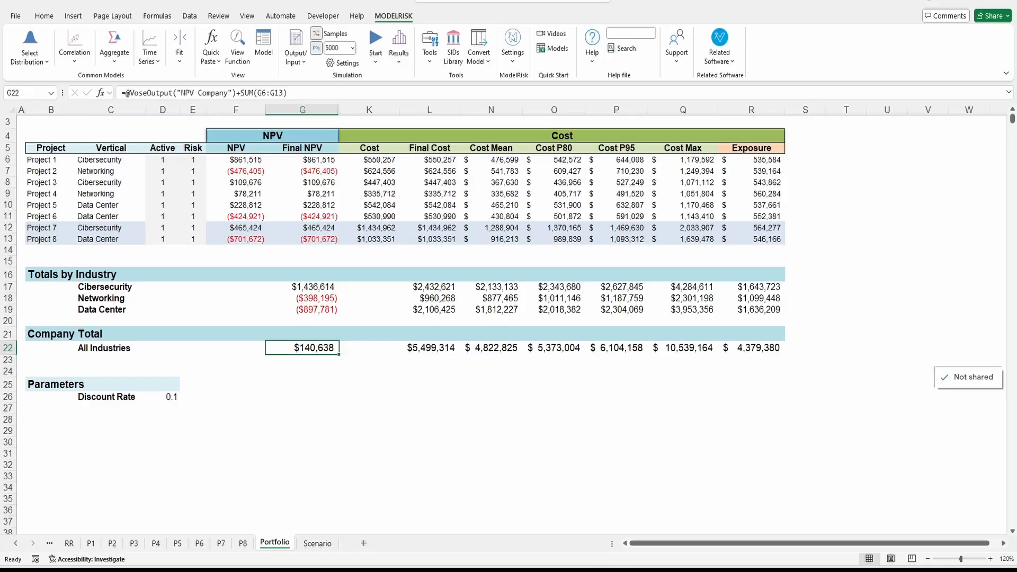
left_click(399, 39)
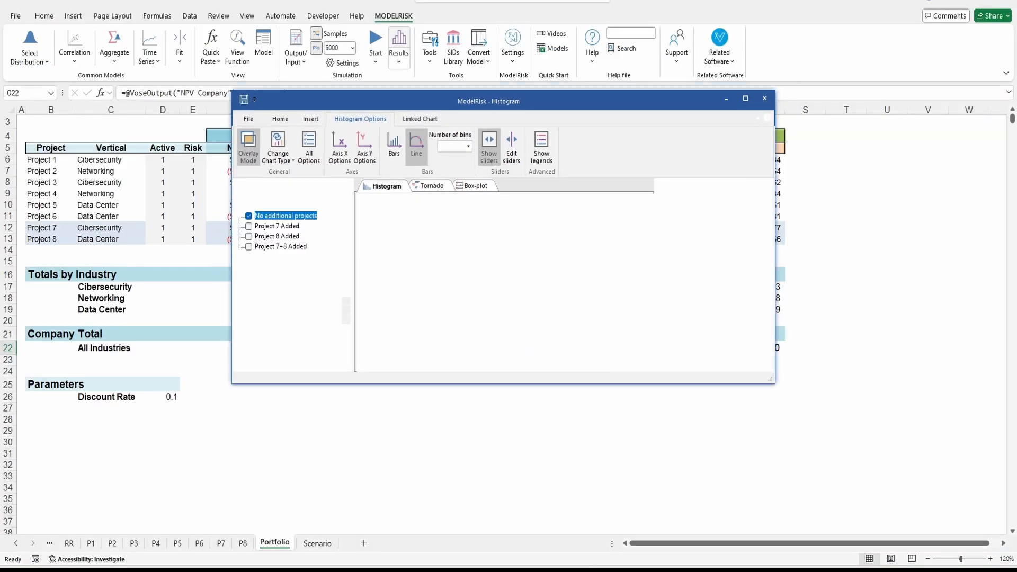
left_click(746, 99)
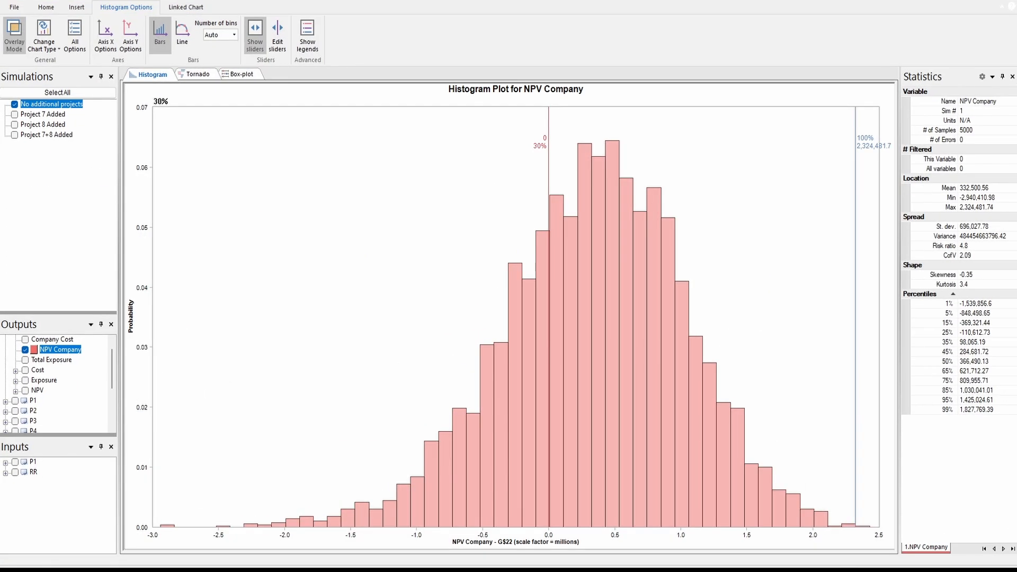
left_click(25, 350)
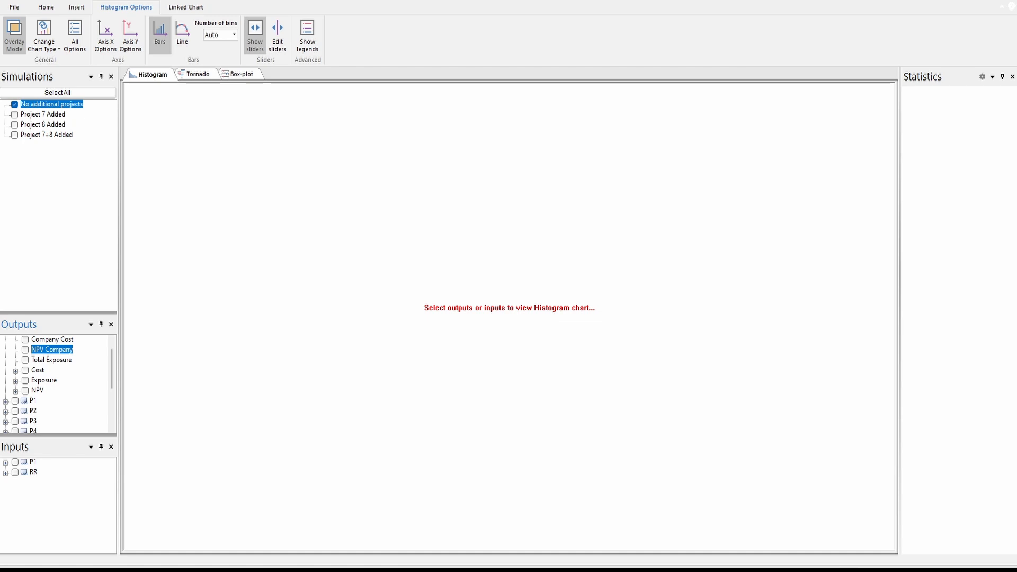
left_click(5, 401)
left_click(25, 421)
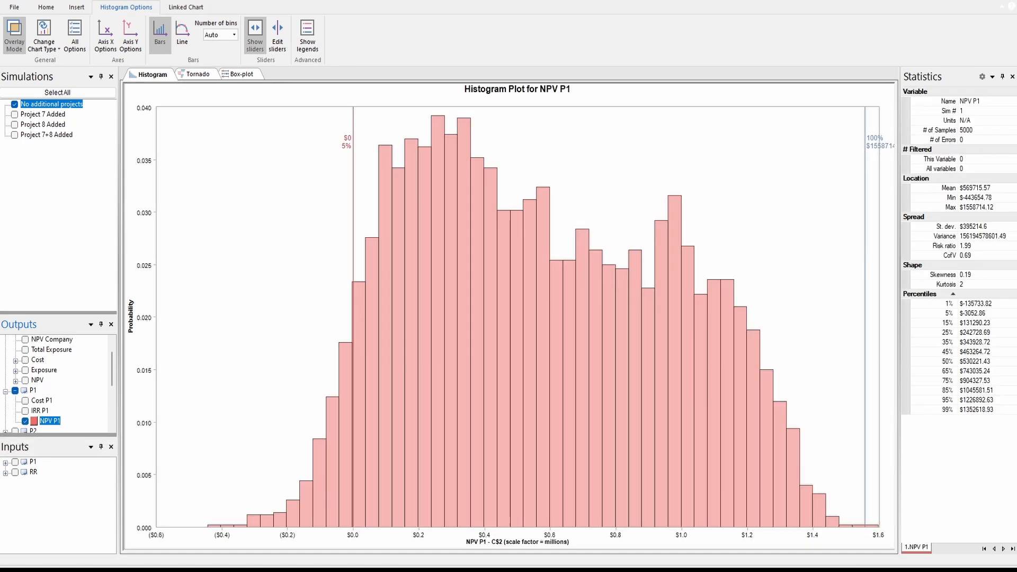
- Compare the NPV P1 tornado plot with and without the RR risk events, enlarging the Inputs list to show every variable
left_click(198, 74)
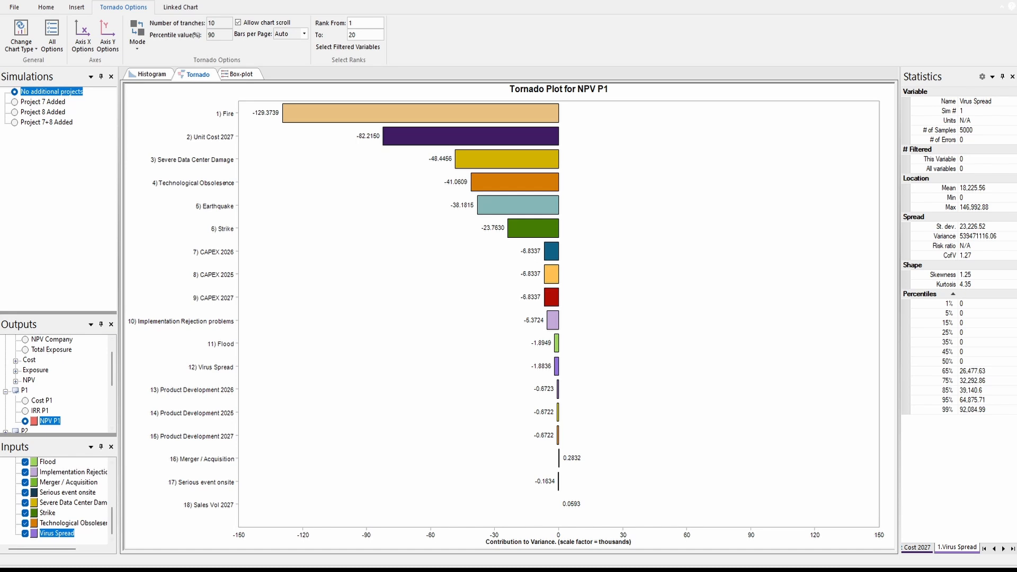
left_click_drag(58, 312, 59, 155)
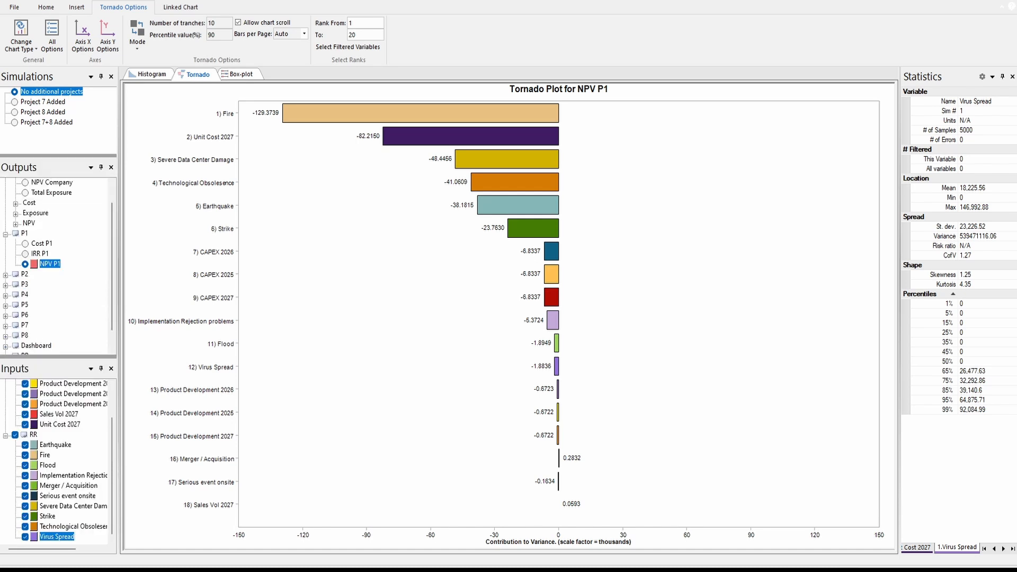
left_click_drag(58, 358, 58, 298)
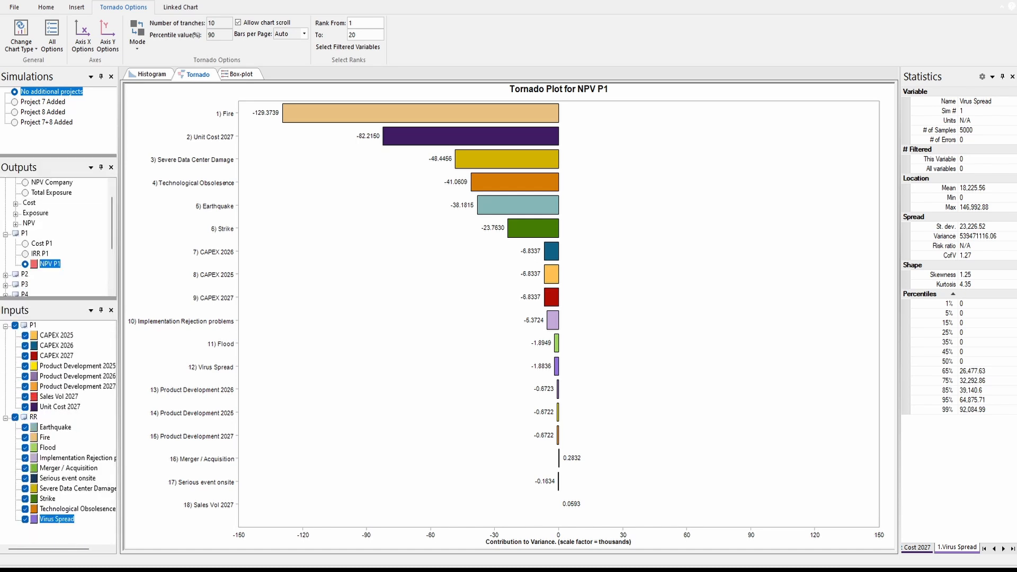
left_click(15, 416)
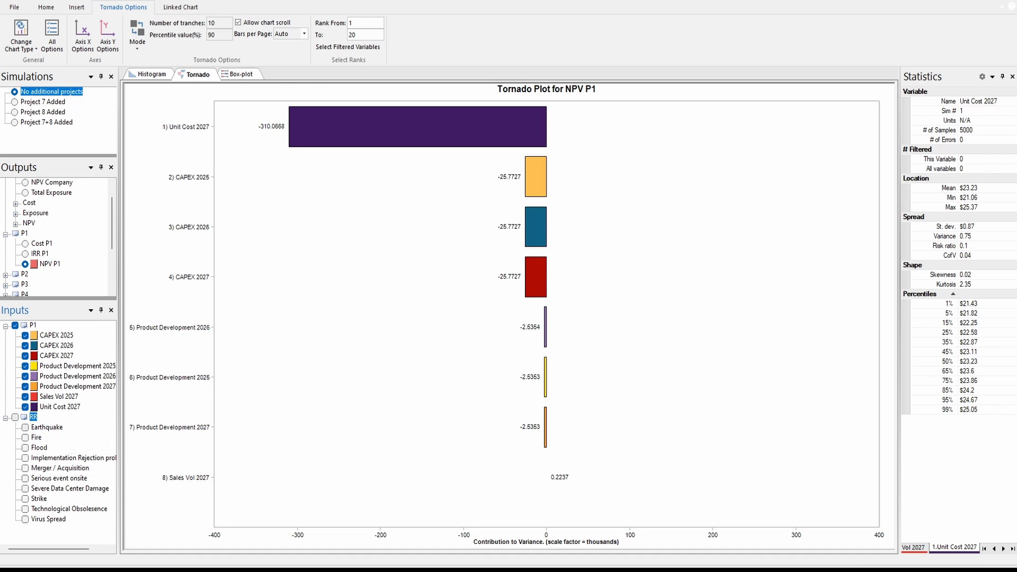
left_click(15, 417)
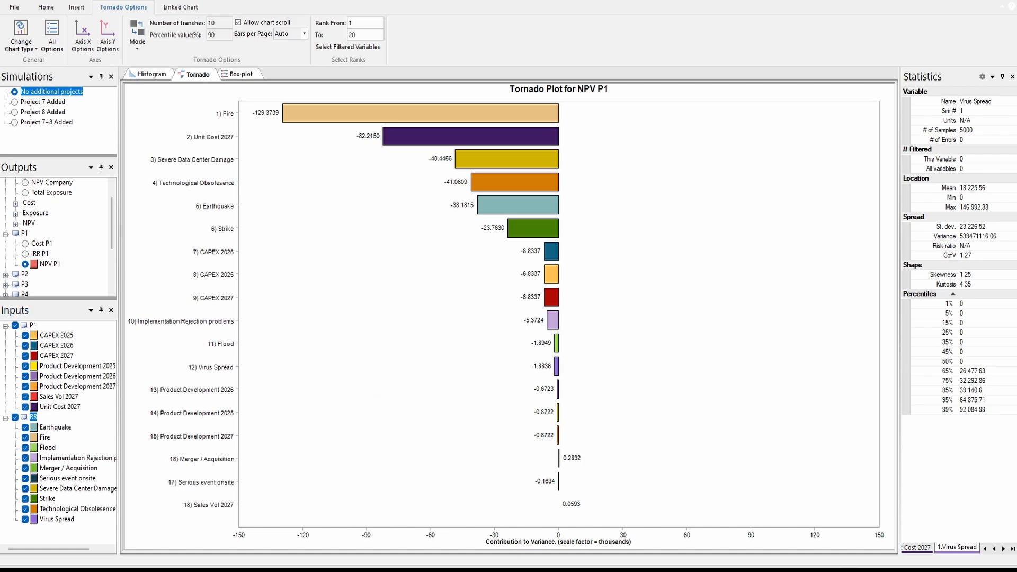
- Switch to the PowerPoint presentation and advance past the Industry overlay slide to Overall Risks – Company Level
key("alt+Tab")
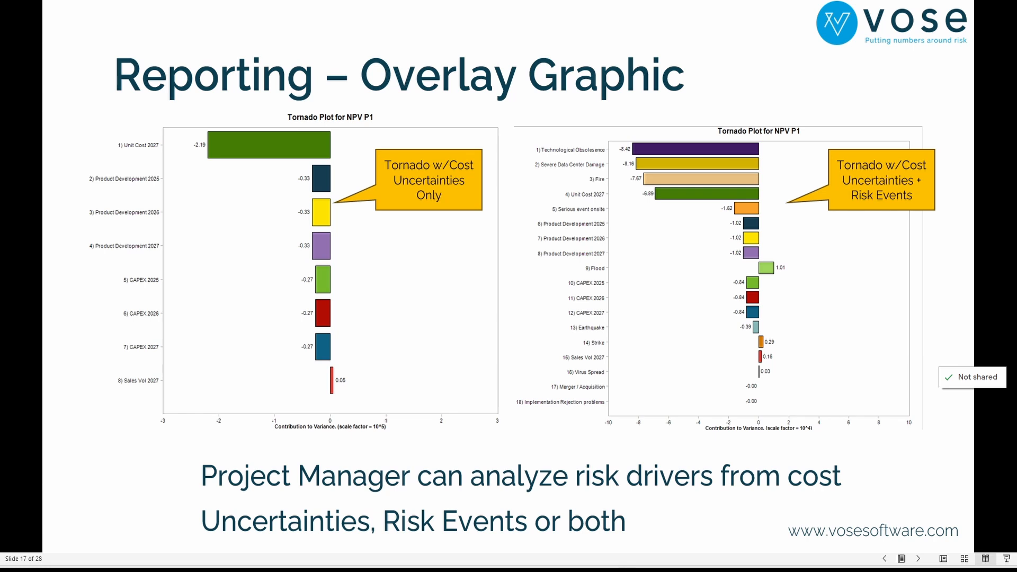
key("Right")
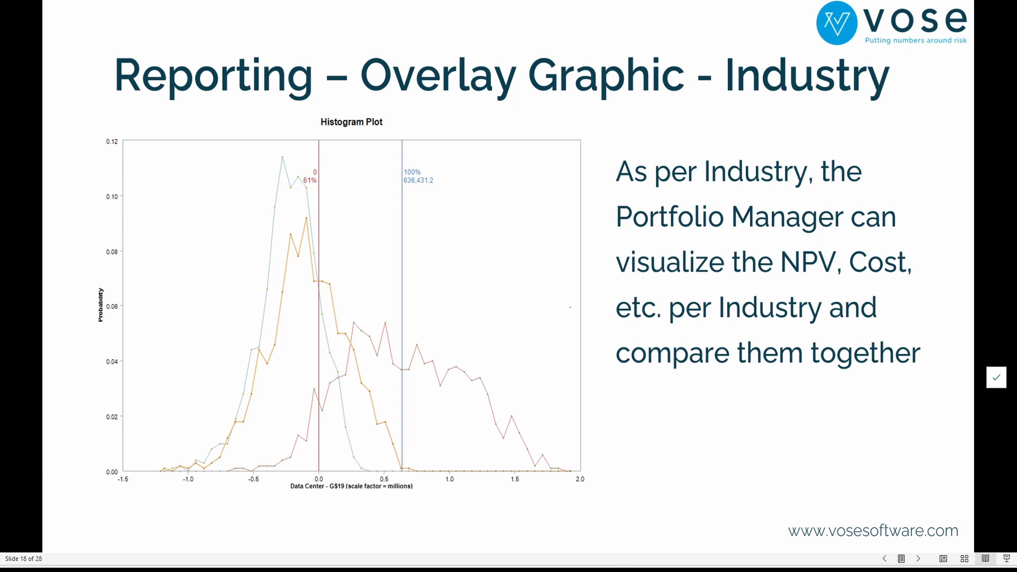
key("Right")
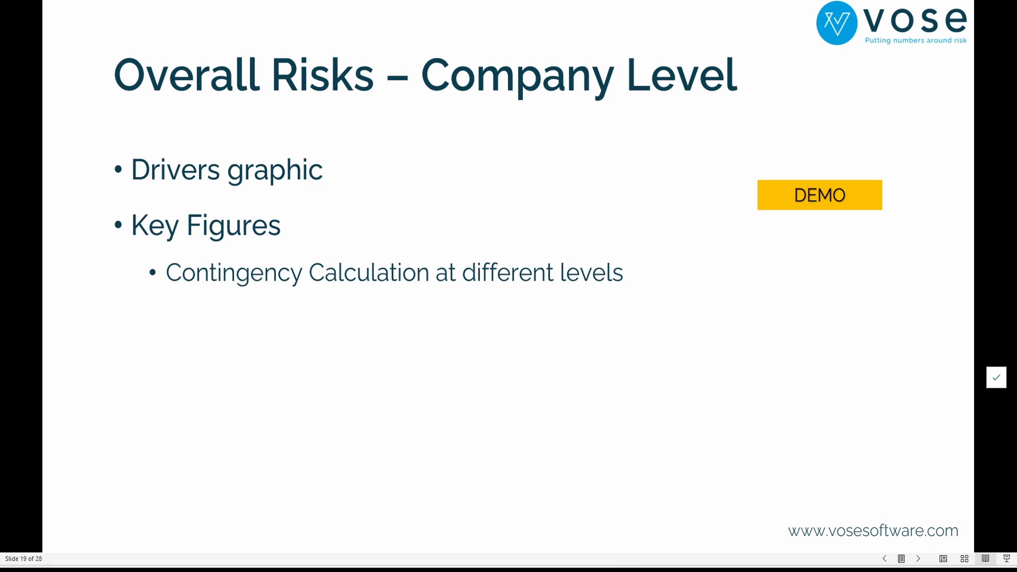
- Return to the Excel workbook, reopen the simulation results, clear NPV P1, and plot the Portfolio's NPV Company as a histogram
key("alt+Tab")
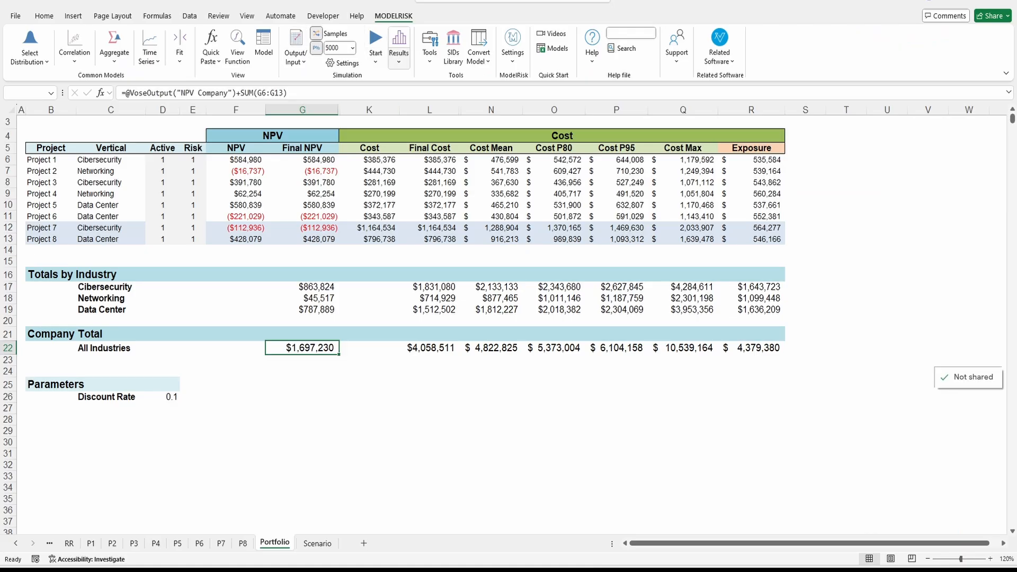
left_click(399, 41)
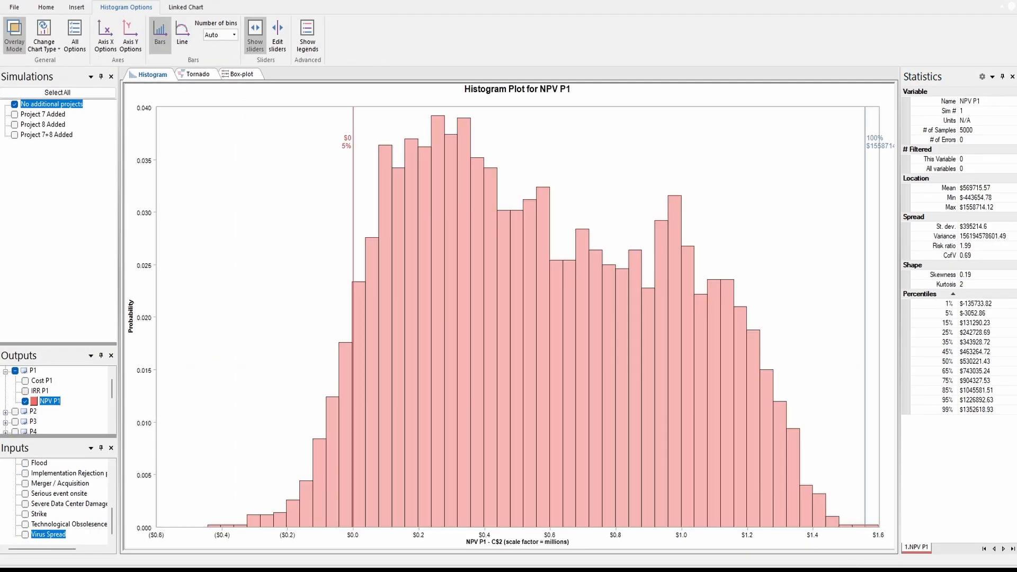
left_click(25, 401)
left_click(6, 372)
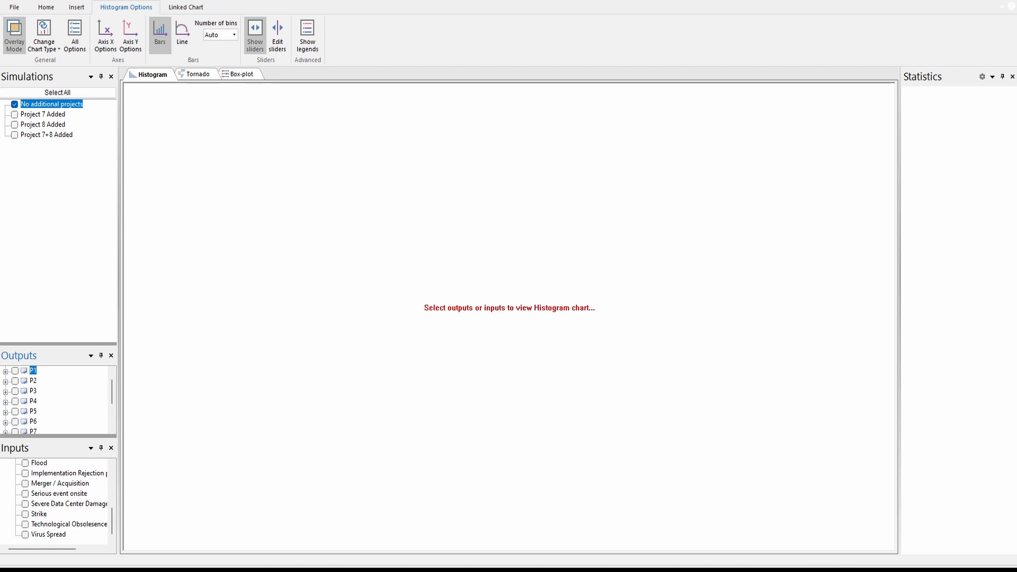
scroll(55, 400, "up", 1)
left_click(6, 372)
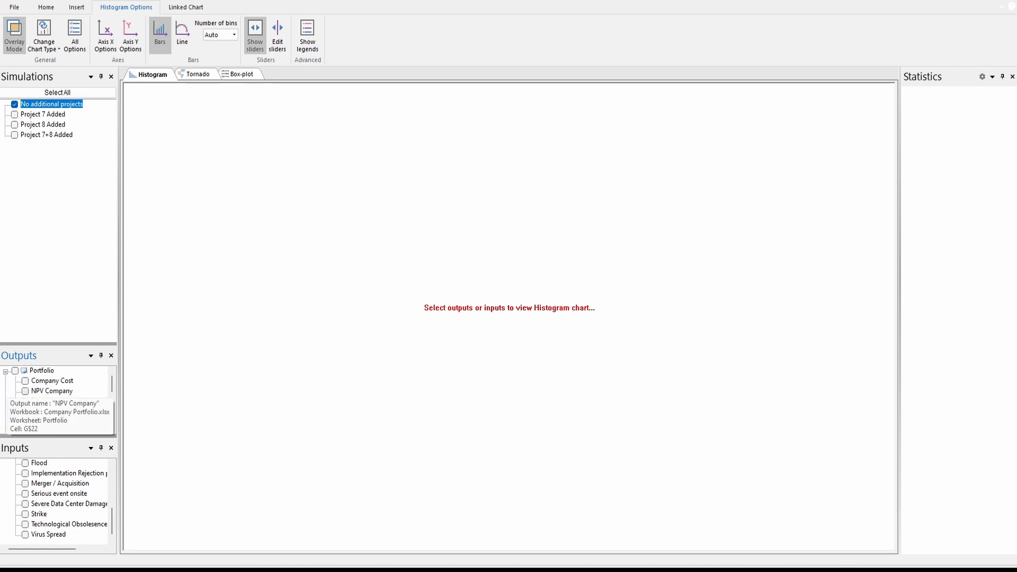
left_click(25, 391)
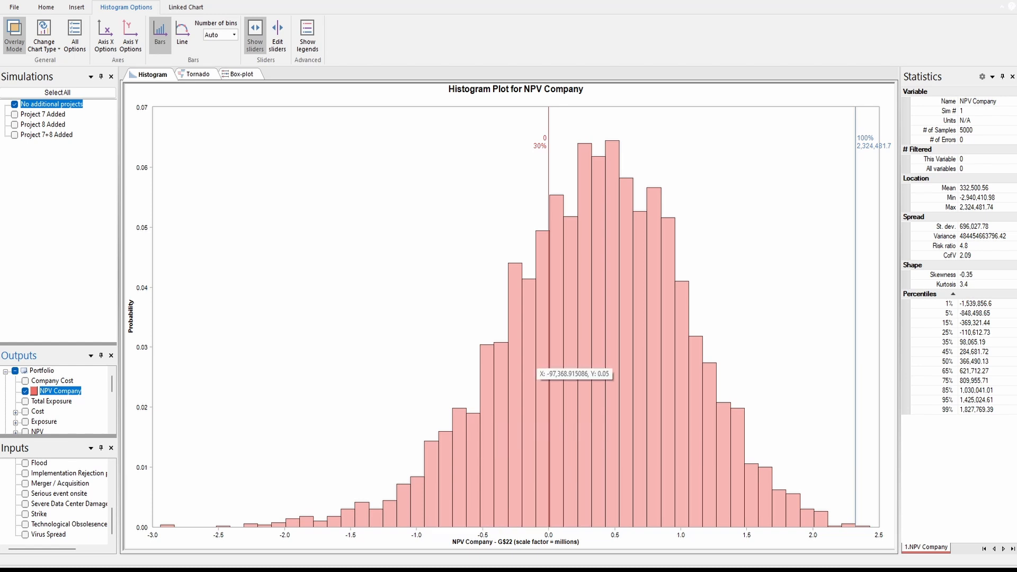
- Switch the histogram from NPV Company to Company Cost and examine its mean, minimum and maximum under Location
left_click(24, 391)
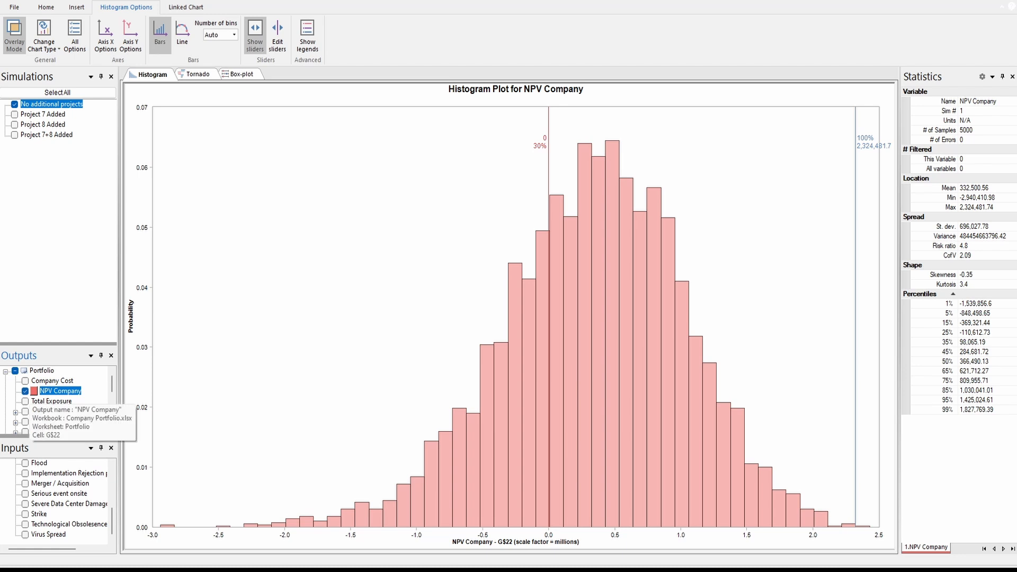
left_click(25, 381)
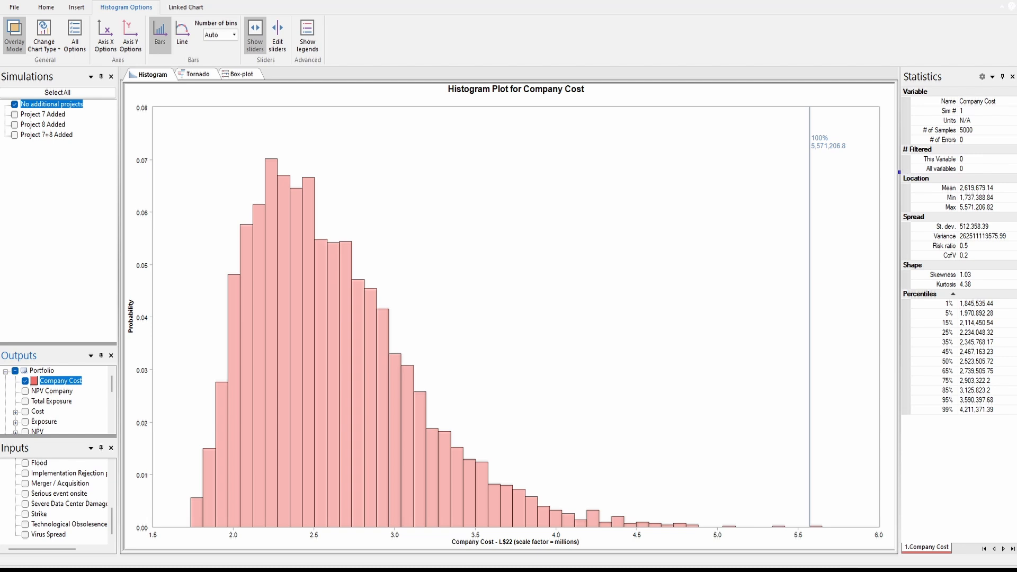
mouse_move(899, 170)
left_mouse_down()
mouse_move(978, 219)
mouse_move(1005, 218)
left_mouse_up()
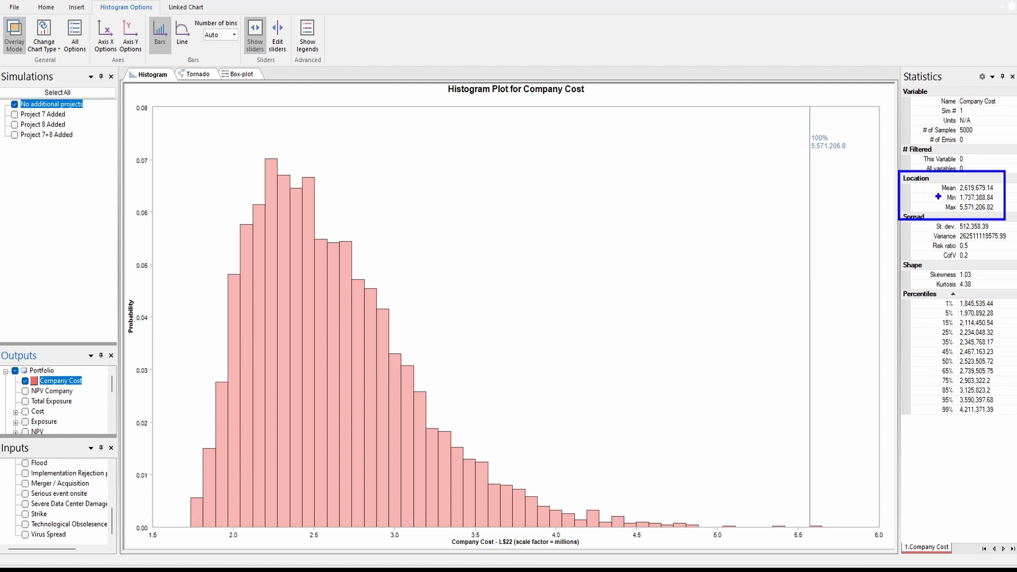
left_click_drag(939, 200, 949, 194)
mouse_move(942, 209)
left_mouse_down()
mouse_move(946, 201)
mouse_move(685, 467)
left_mouse_up()
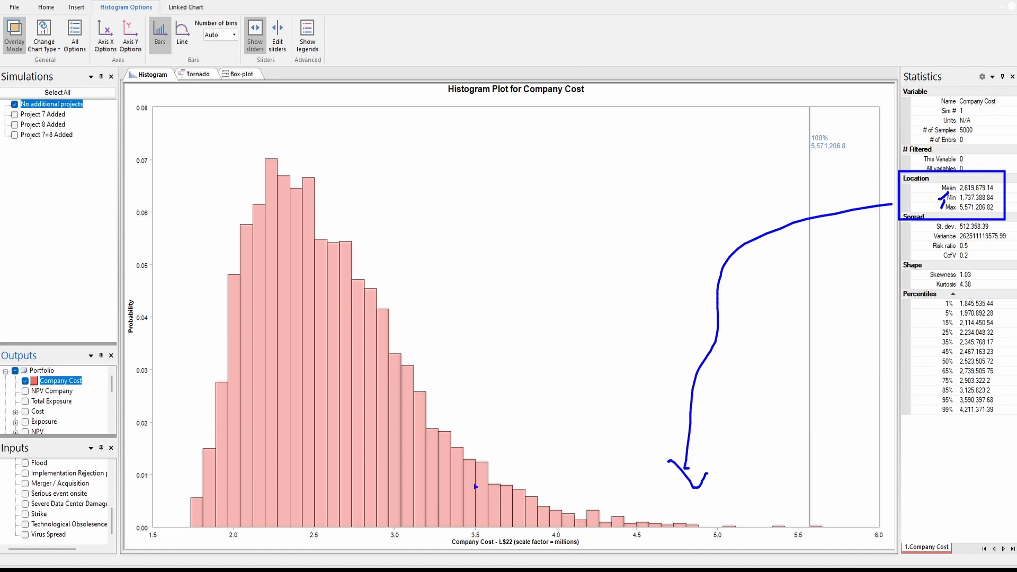
key("Escape")
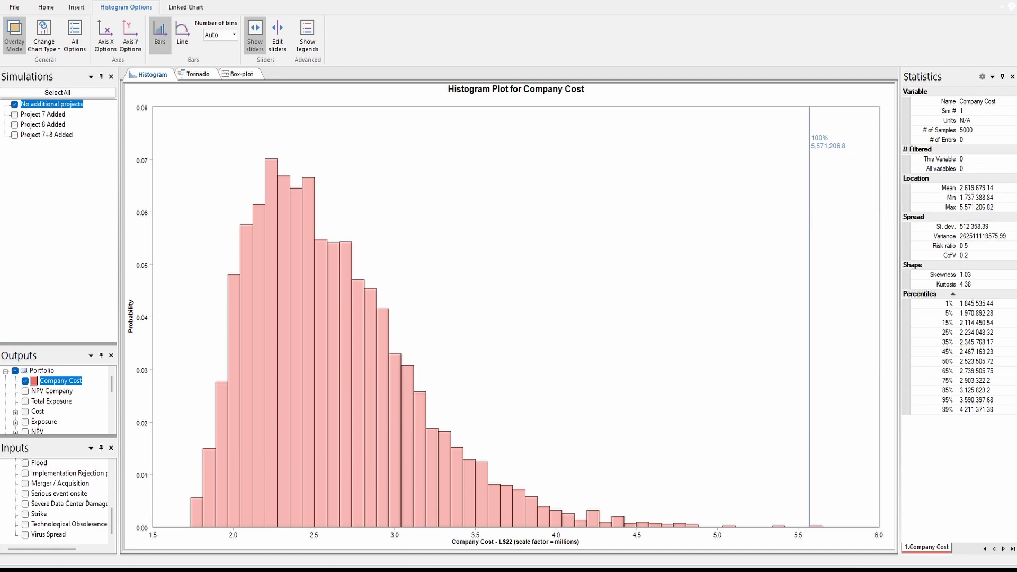
- View Company Cost for the No additional projects simulation as a tornado plot and as a box plot
left_click(197, 74)
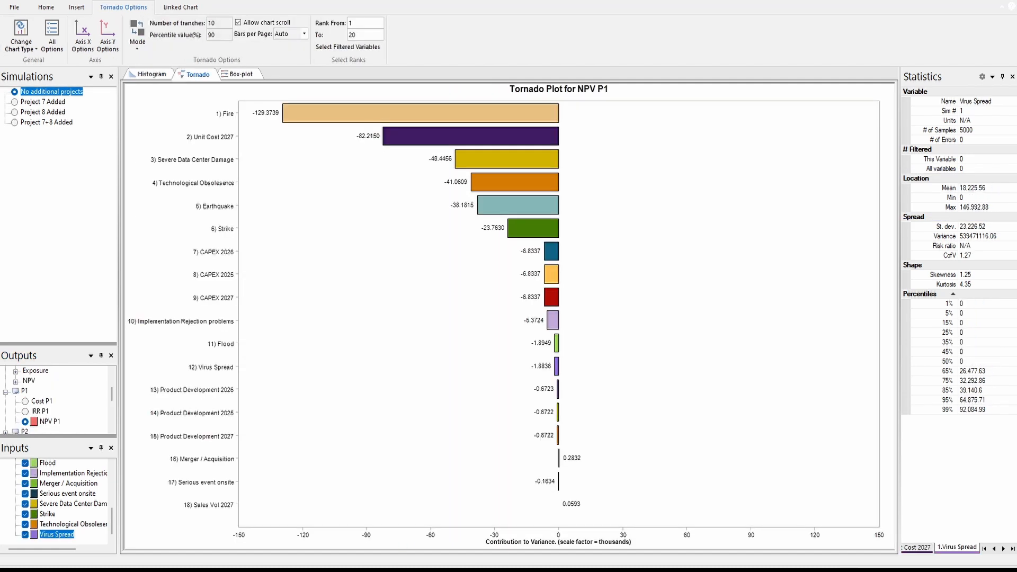
scroll(45, 401, "up", 2)
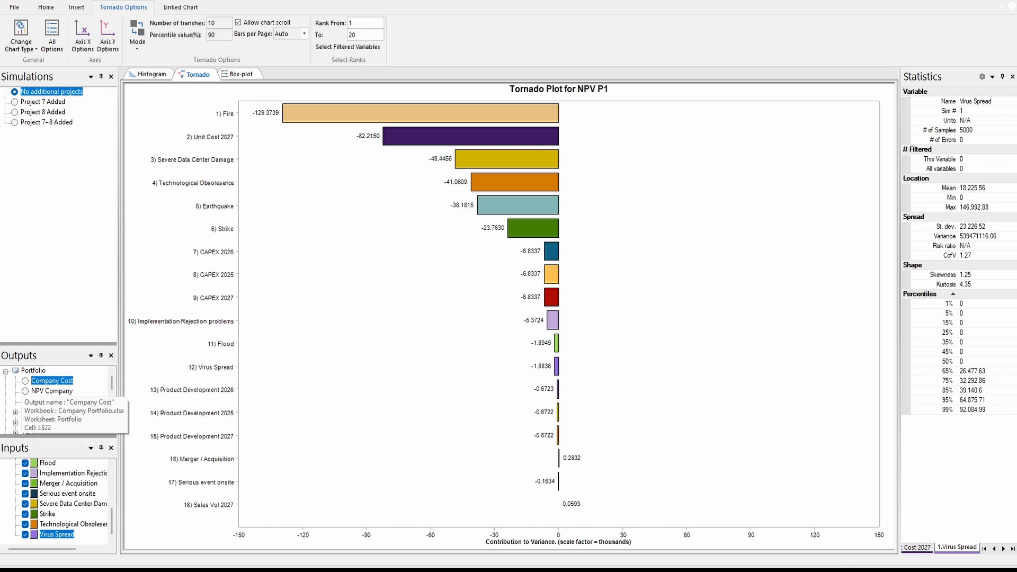
left_click(25, 381)
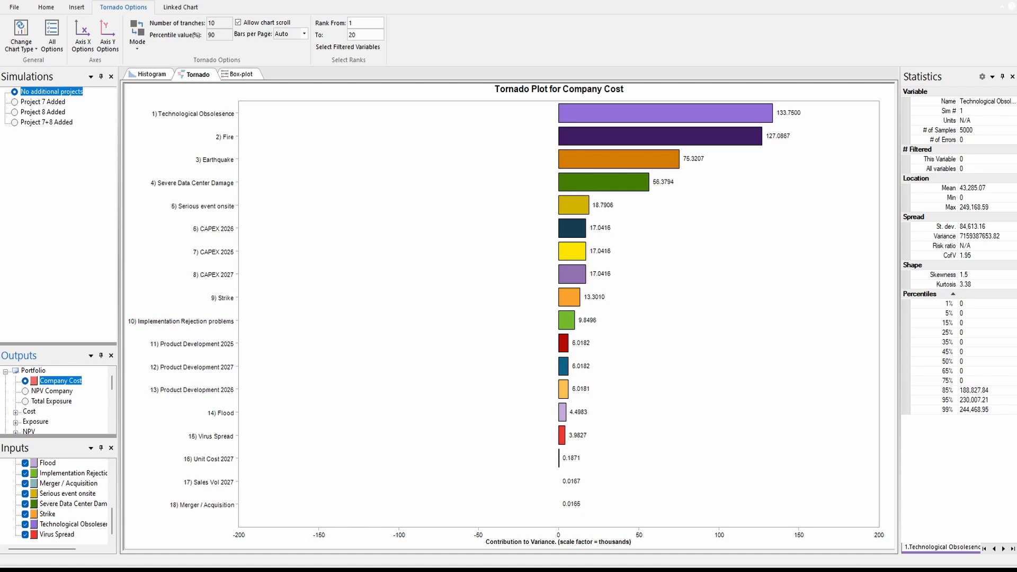
left_click(241, 74)
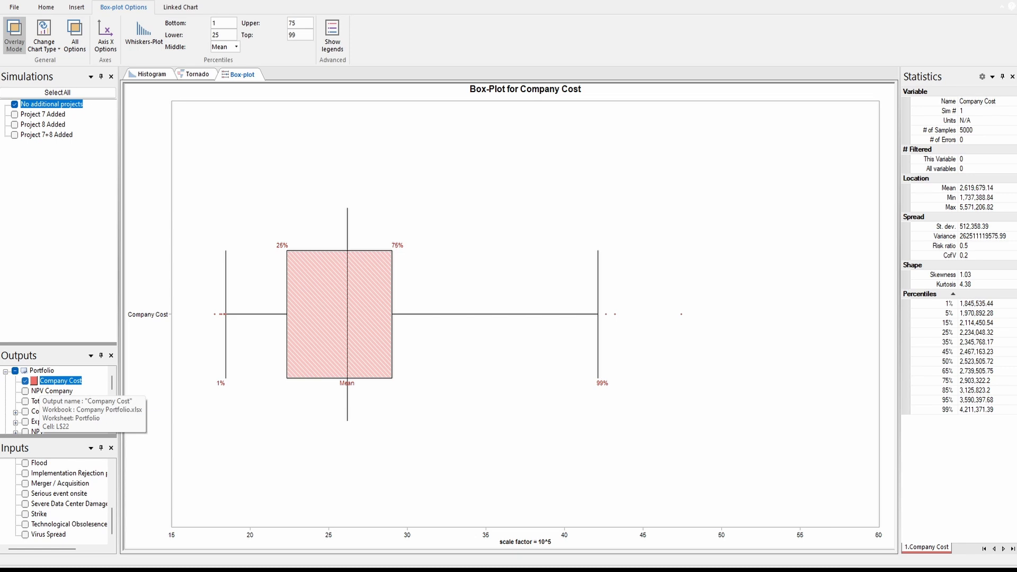
- Replace Company Cost with NPV P1 in the box plot, enlarging the Outputs list to reach the project outputs
left_click(25, 381)
left_click_drag(59, 343, 58, 181)
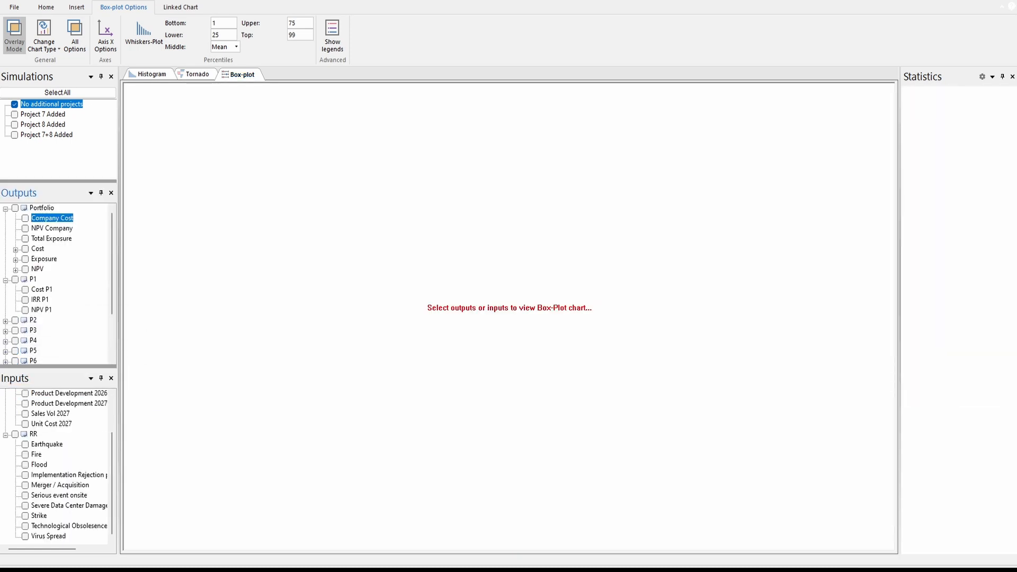
left_click(25, 310)
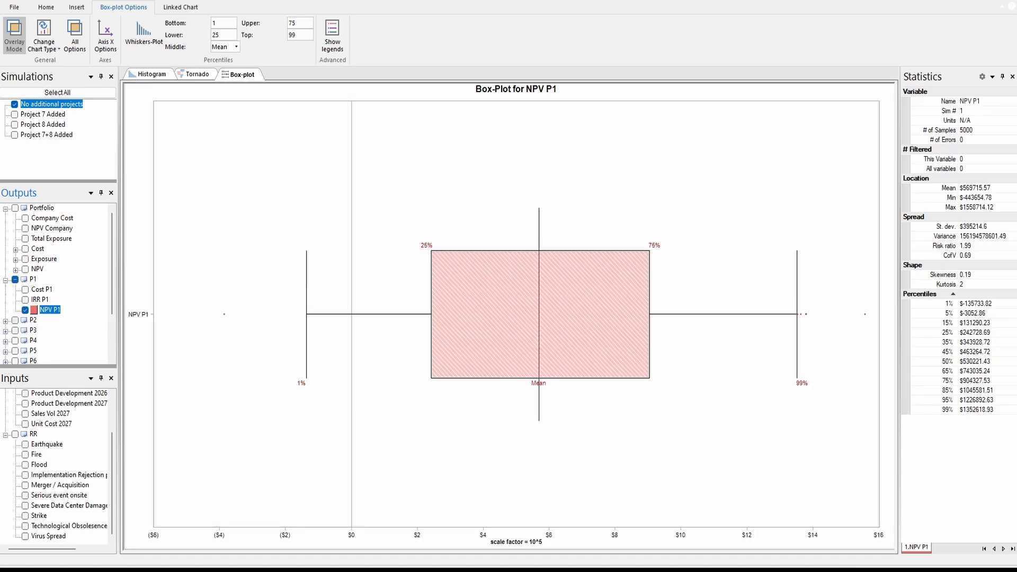
- Add the NPV outputs of projects P2, P3, P4 and P5 to the box plot alongside NPV P1
left_click(5, 320)
left_click(25, 350)
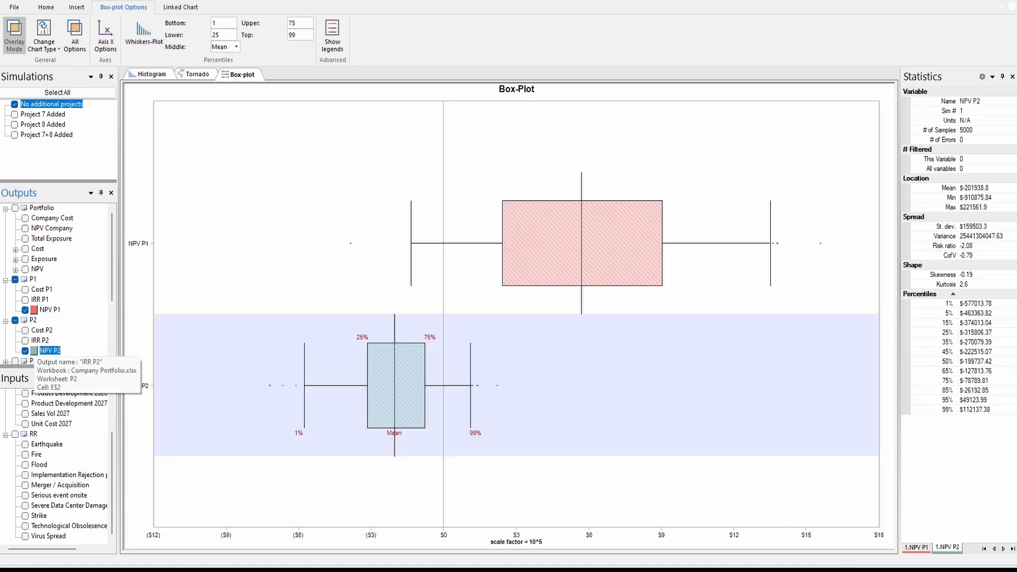
scroll(25, 350, "down", 3)
left_click(5, 271)
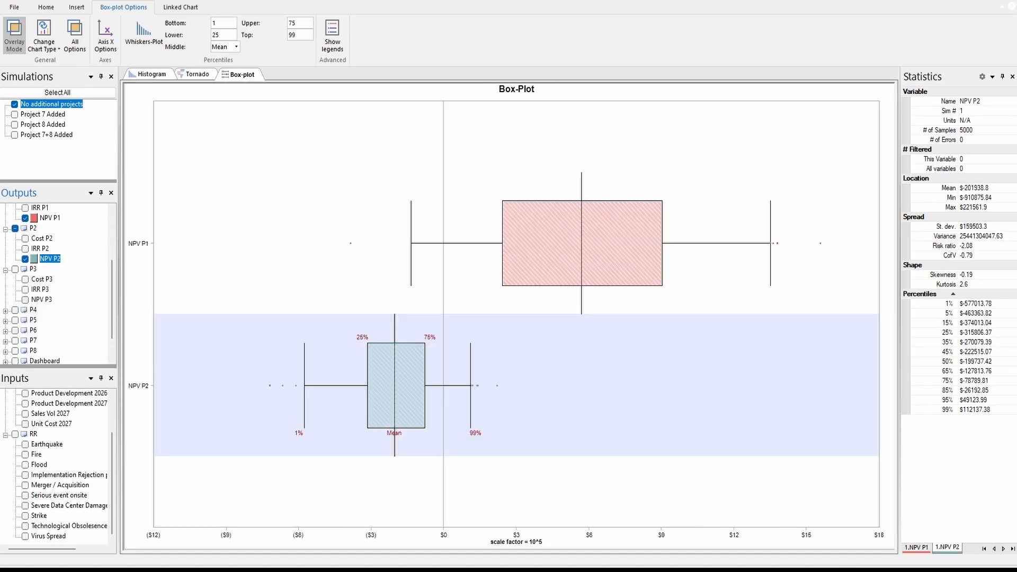
left_click(25, 300)
left_click(5, 311)
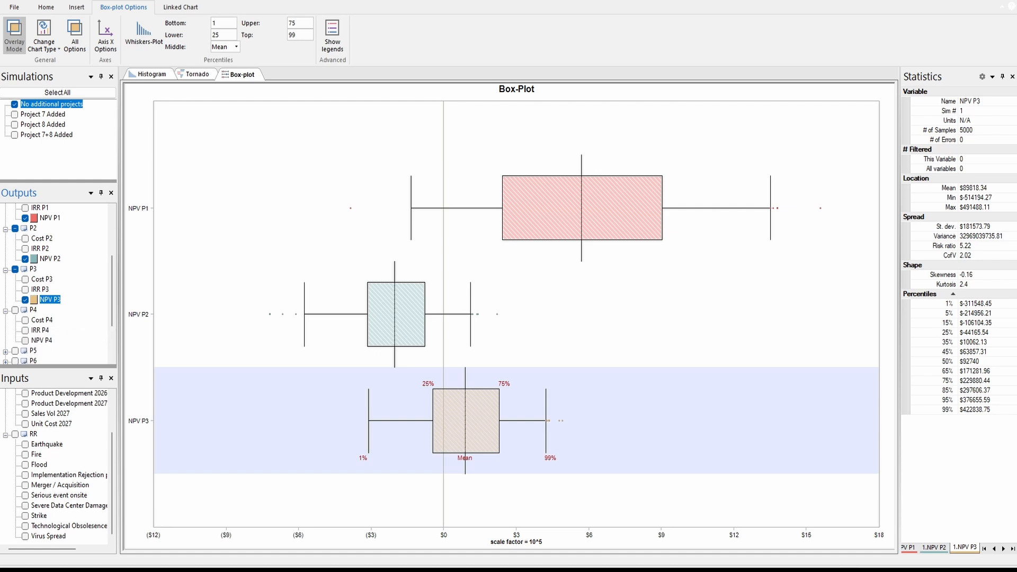
left_click(25, 341)
scroll(24, 340, "down", 1)
left_click(5, 320)
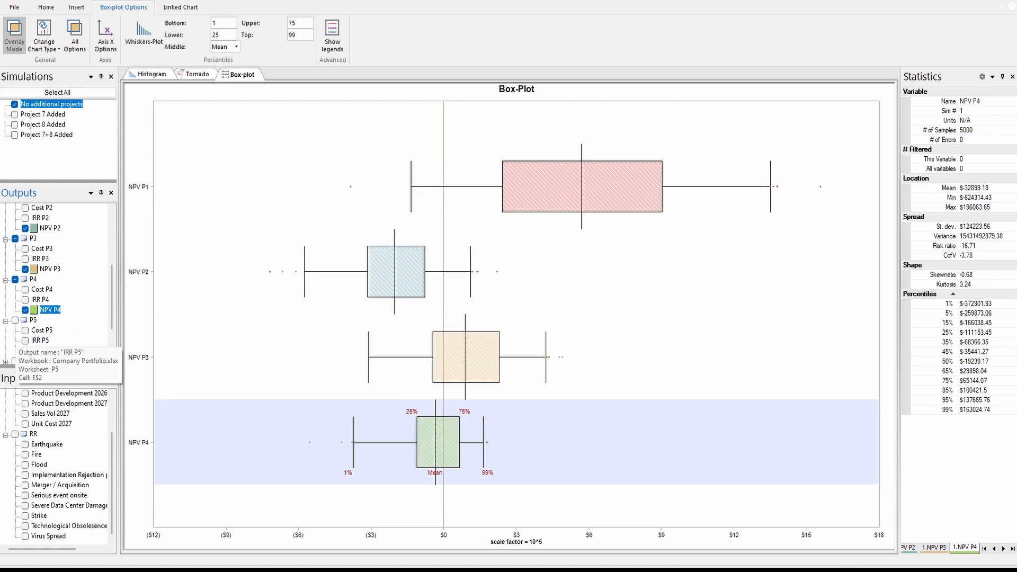
left_click(25, 350)
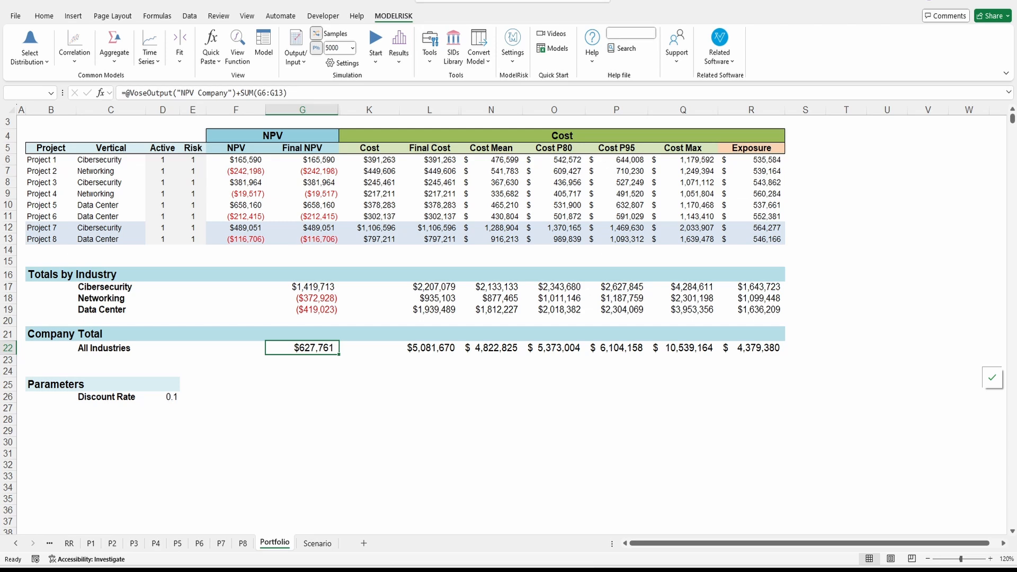
- Recalculate the Portfolio sheet, switch to the PowerPoint presentation and advance to the General Cost Graphic slide
key("F9")
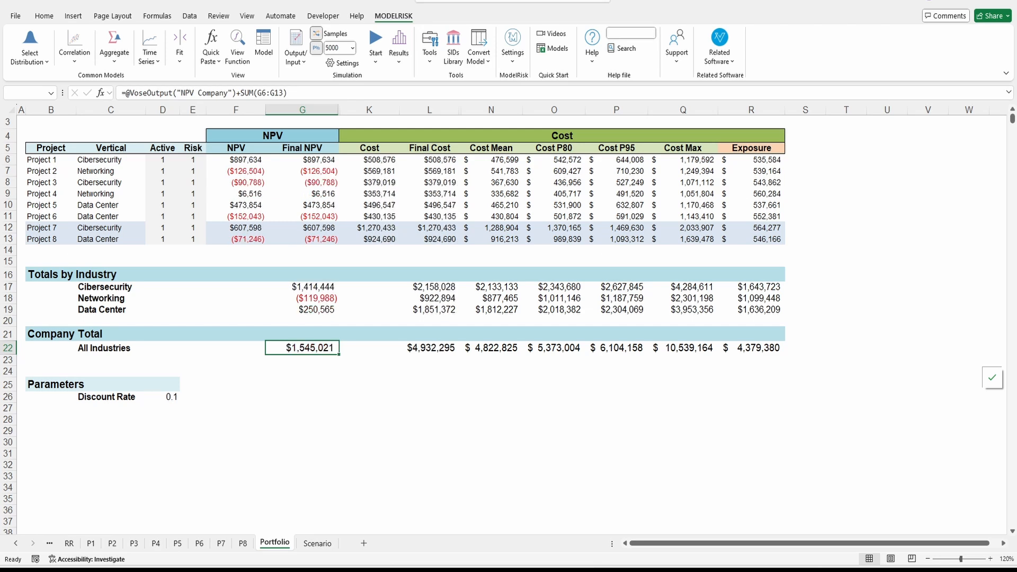
key("alt+Tab")
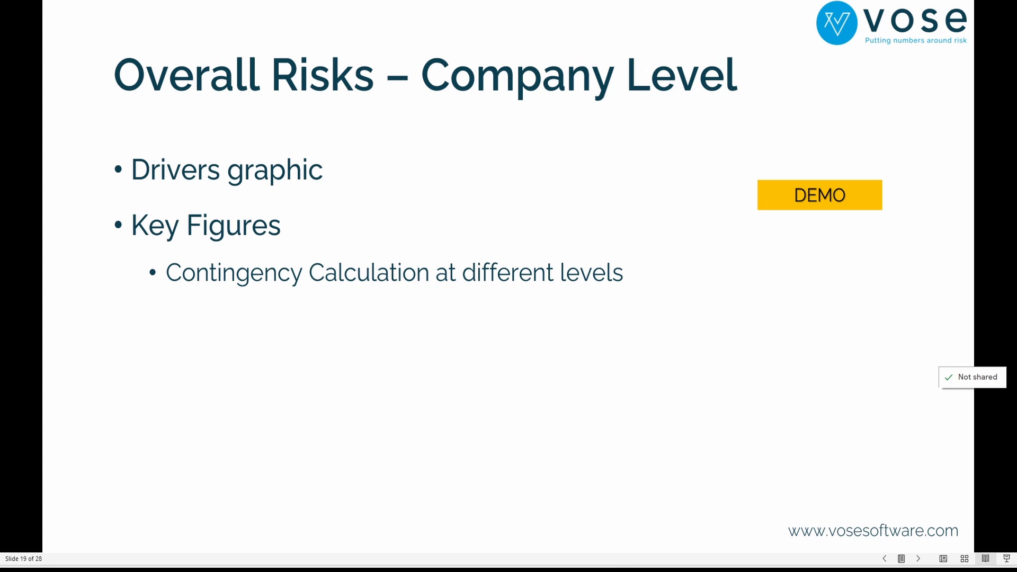
key("Right")
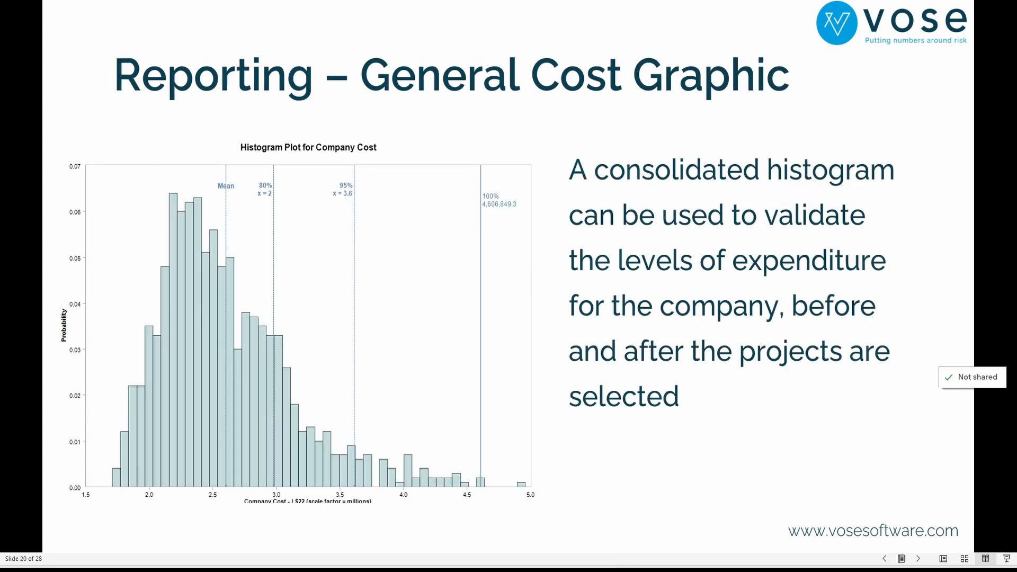
- Return to the Excel workbook, reopen the simulation results and remove all P5 outputs from the box plot
key("alt+Tab")
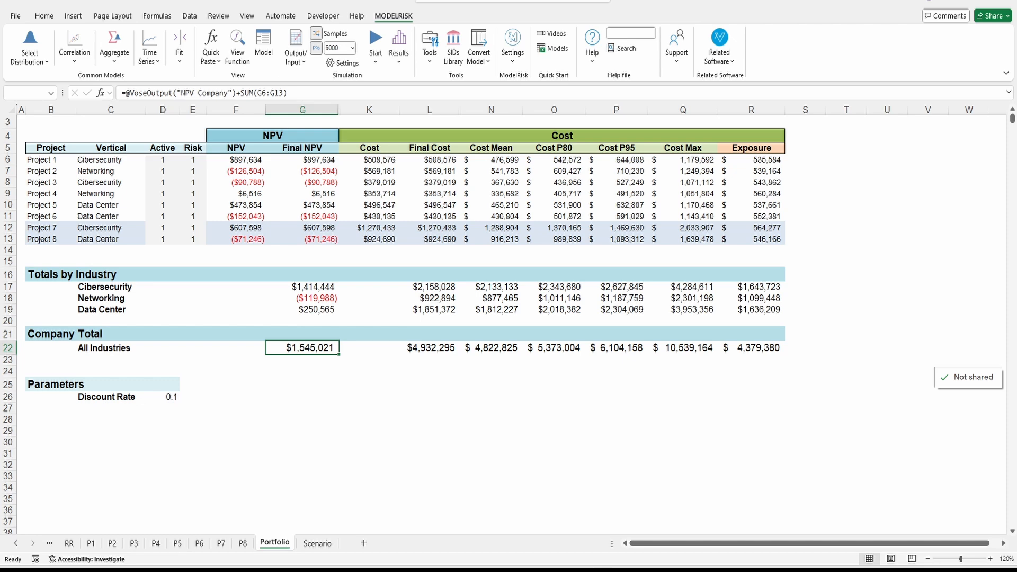
left_click(399, 42)
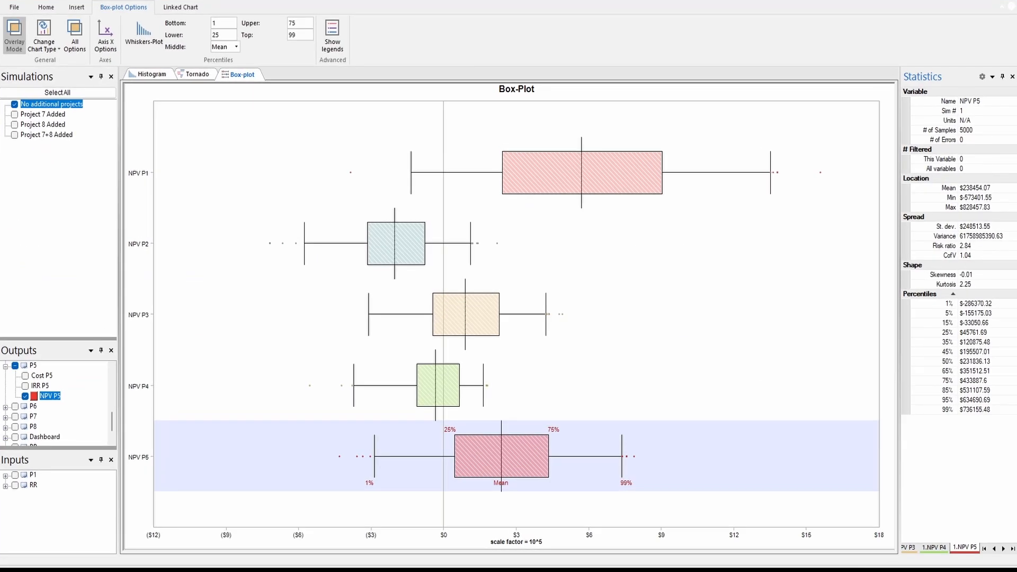
double_click(15, 366)
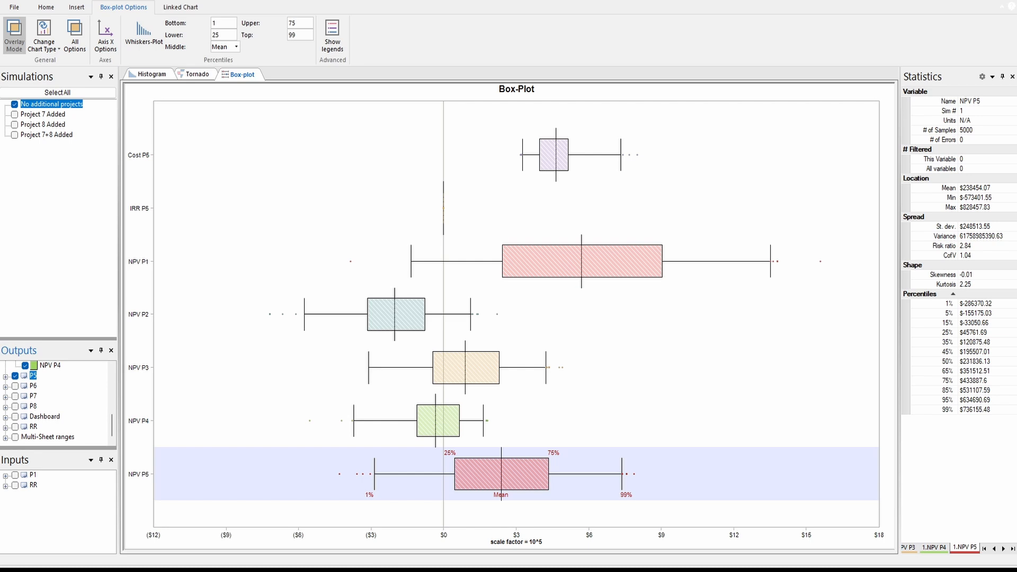
scroll(15, 375, "up", 3)
scroll(15, 375, "down", 3)
left_click(15, 376)
scroll(14, 375, "up", 4)
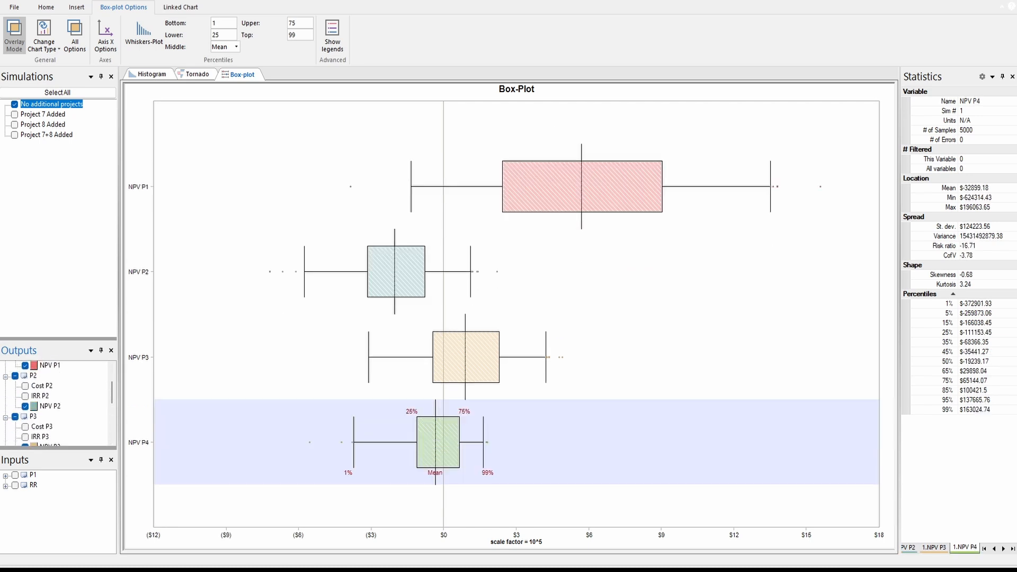
- Clear all outputs of projects P2, P3 and P1 from the box plot
left_click(30, 376)
left_click(30, 416)
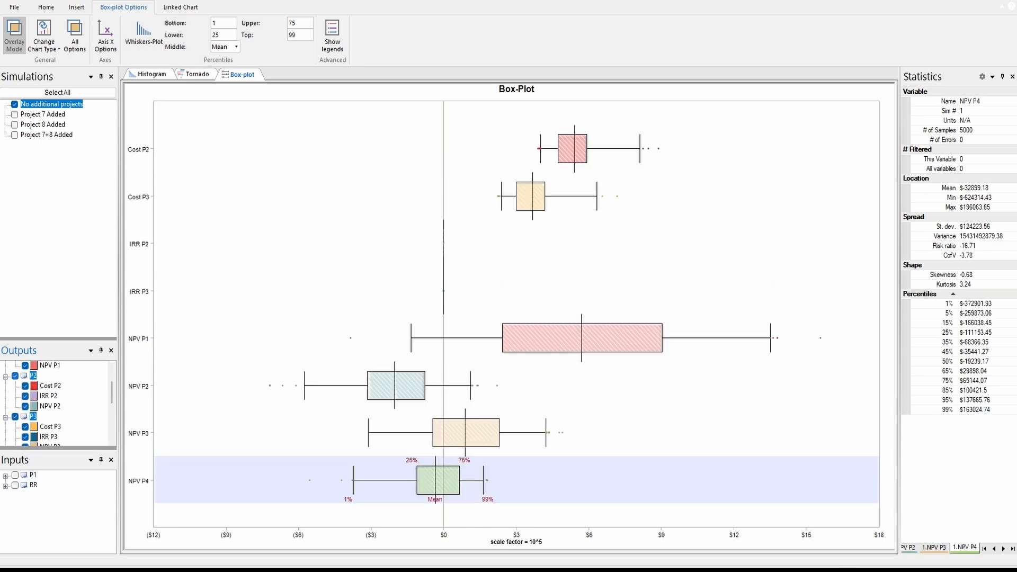
left_click(15, 375)
left_click(14, 417)
scroll(15, 417, "up", 2)
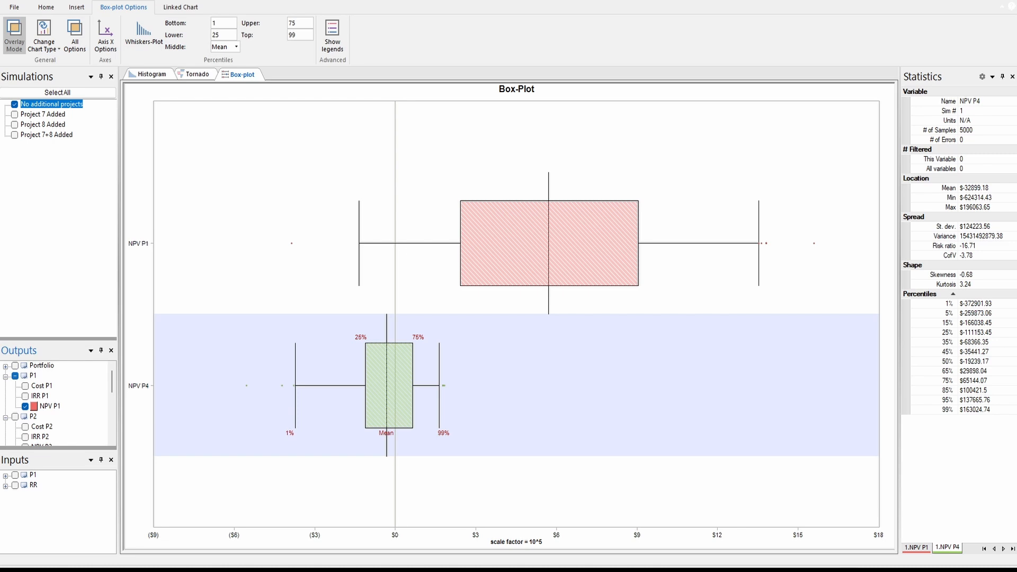
left_click(14, 375)
left_click(15, 375)
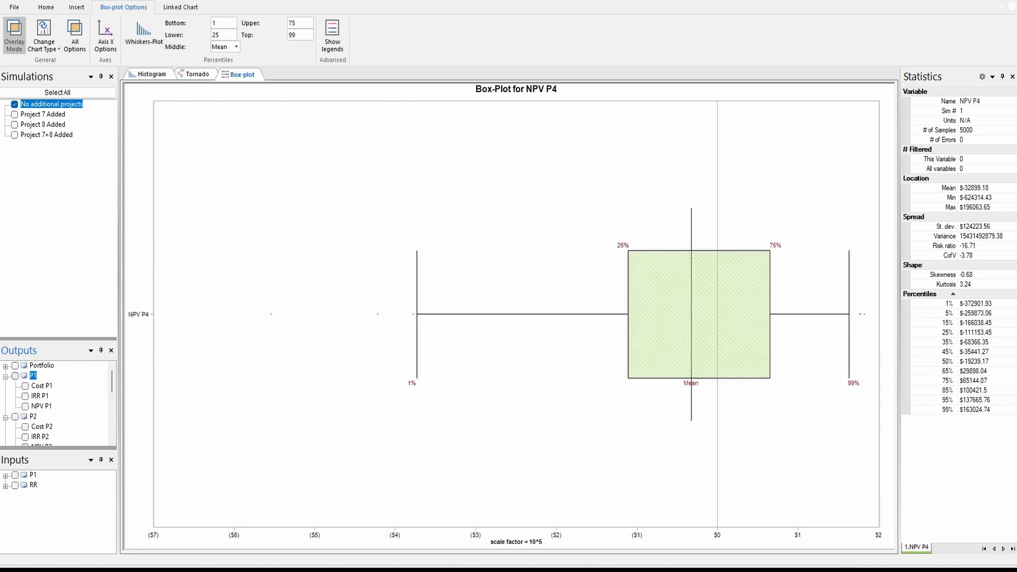
- Replace NPV P4 with the Portfolio's Company Cost and display it as a histogram
left_click(5, 366)
left_click(25, 375)
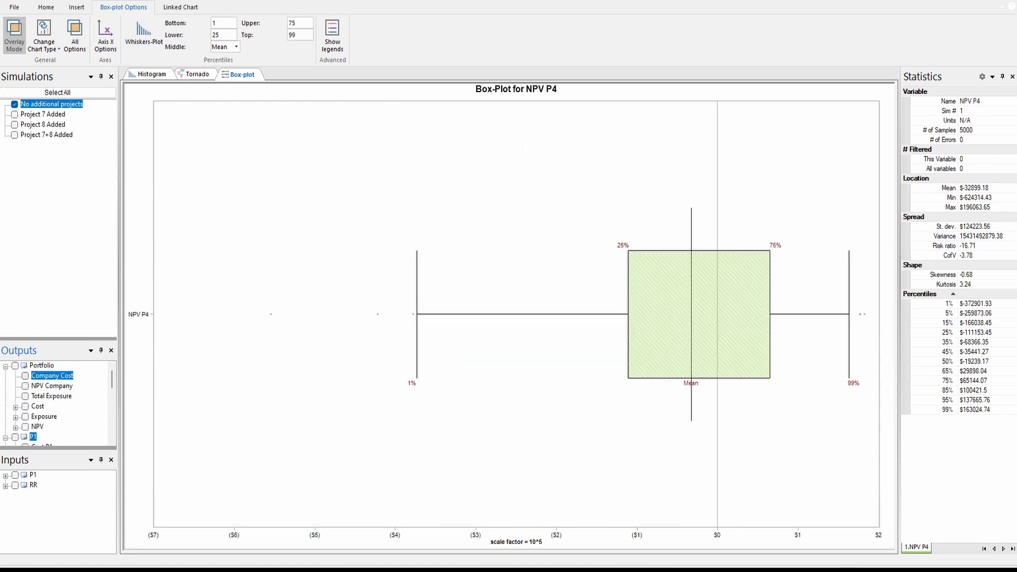
left_click(151, 74)
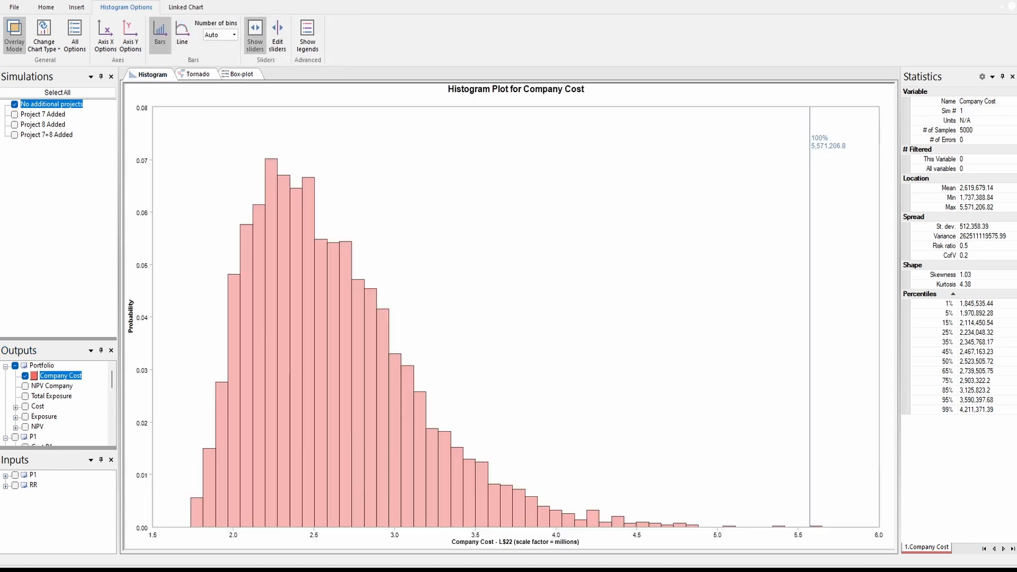
- Add Mean, 80% and 95% markers to the Company Cost histogram, setting the slider 1 value to 0
left_click(277, 36)
left_click(534, 139)
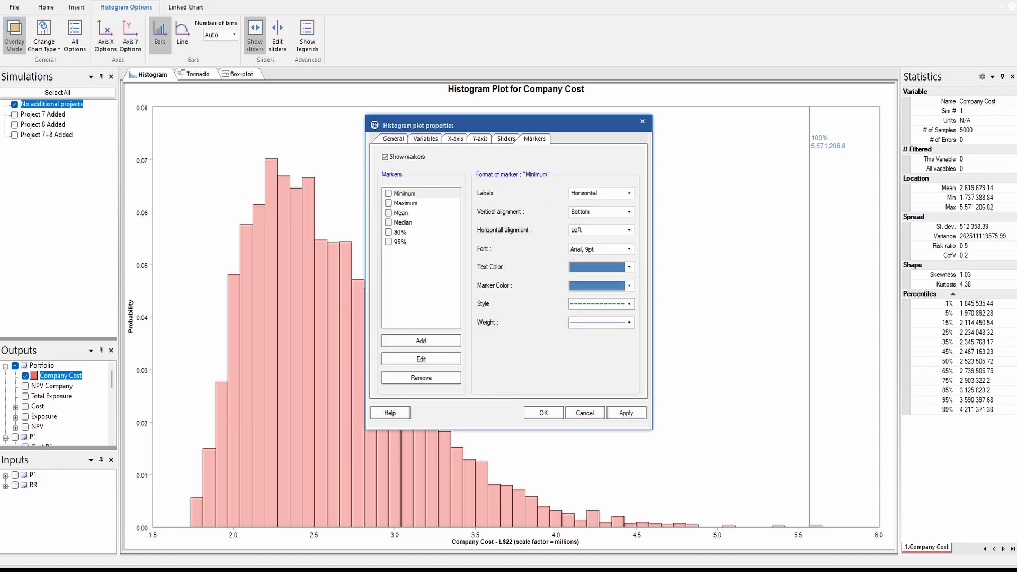
left_click(388, 232)
left_click(388, 241)
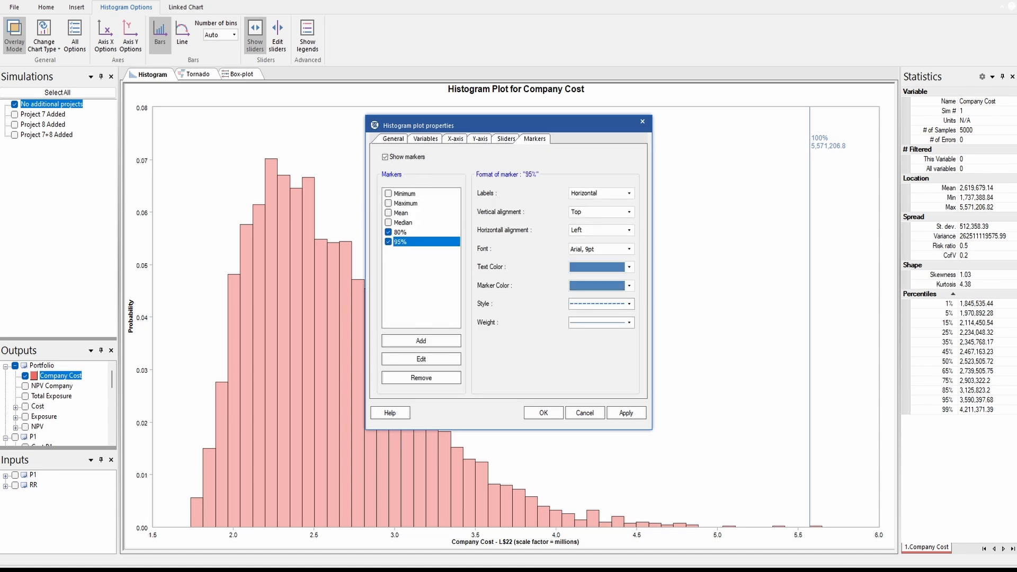
left_click(388, 213)
left_click(543, 413)
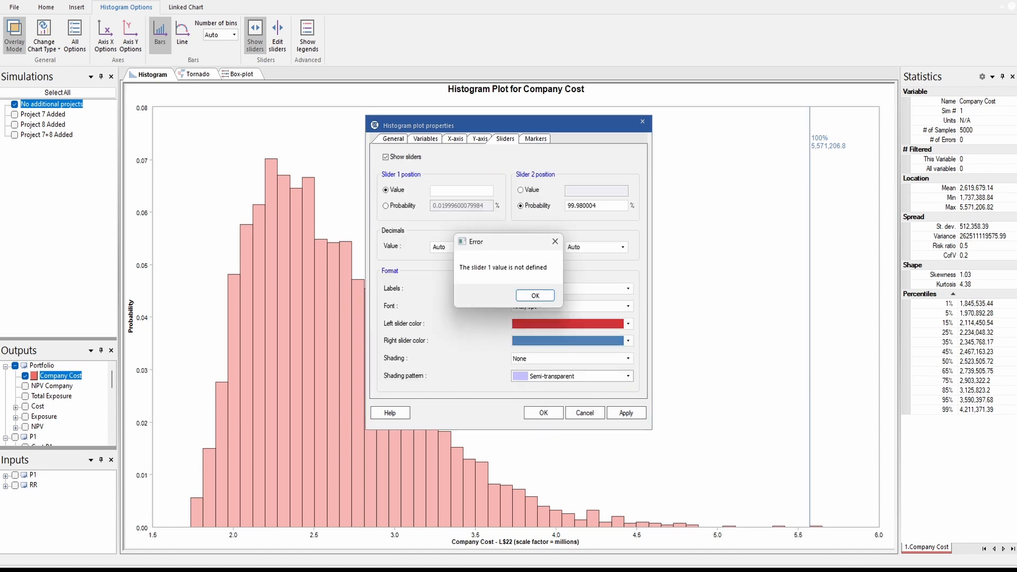
key("Return")
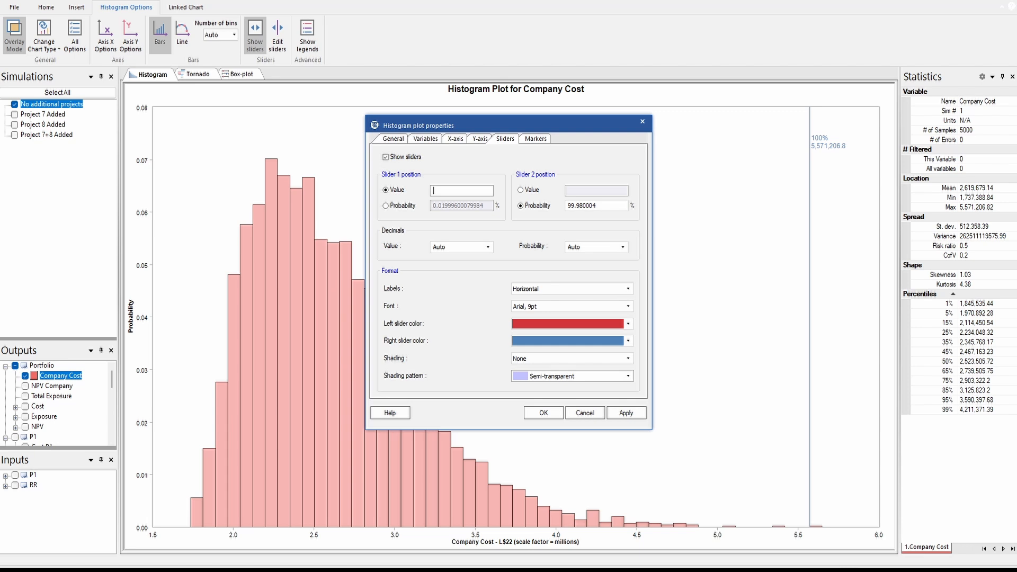
type("0")
key("Return")
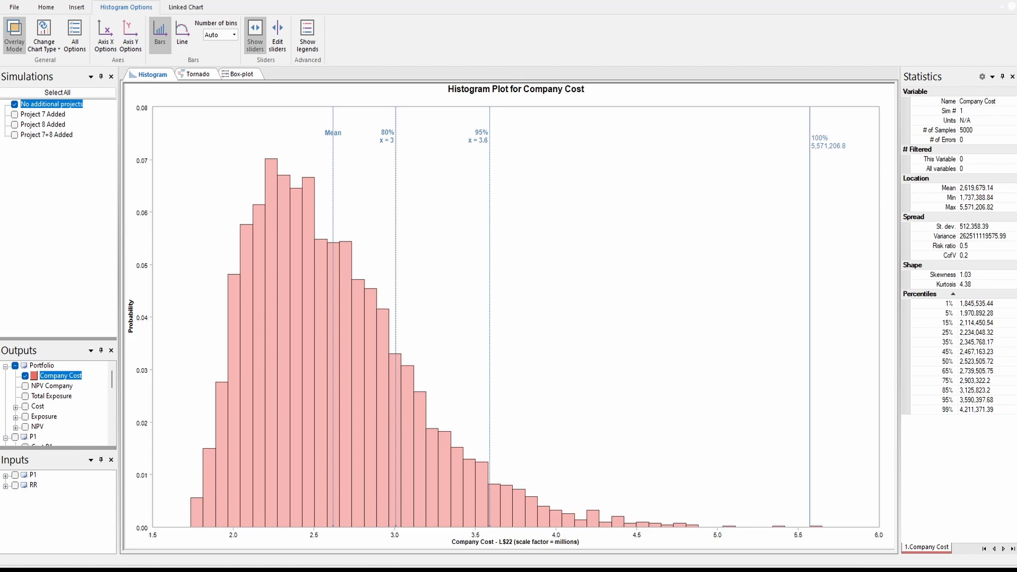
- Leave the simulation results, switch to PowerPoint and advance past the Box Plot Graphic slide to Metrics and Dashboards
left_click(1006, 2)
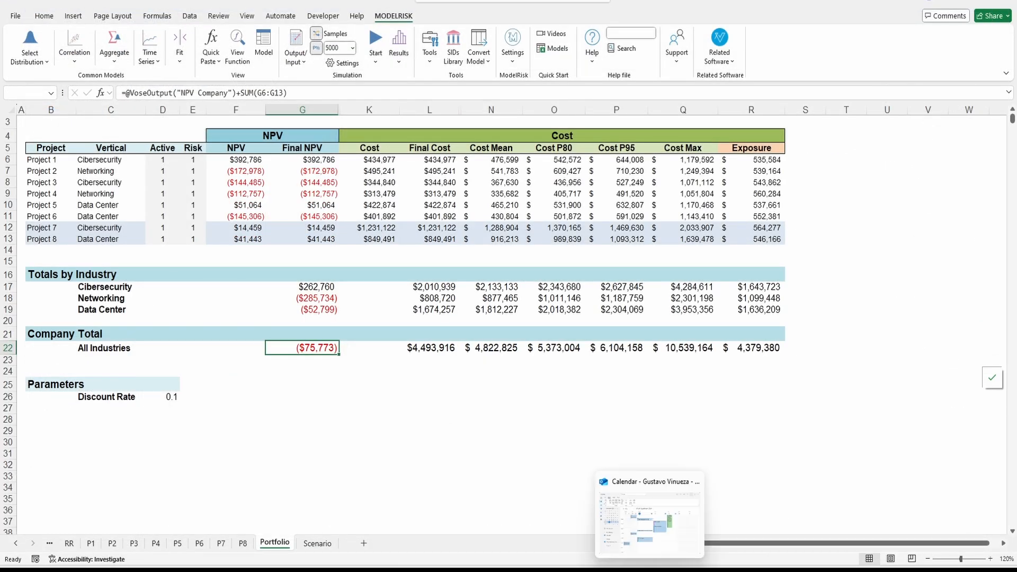
left_click(650, 570)
key("Right")
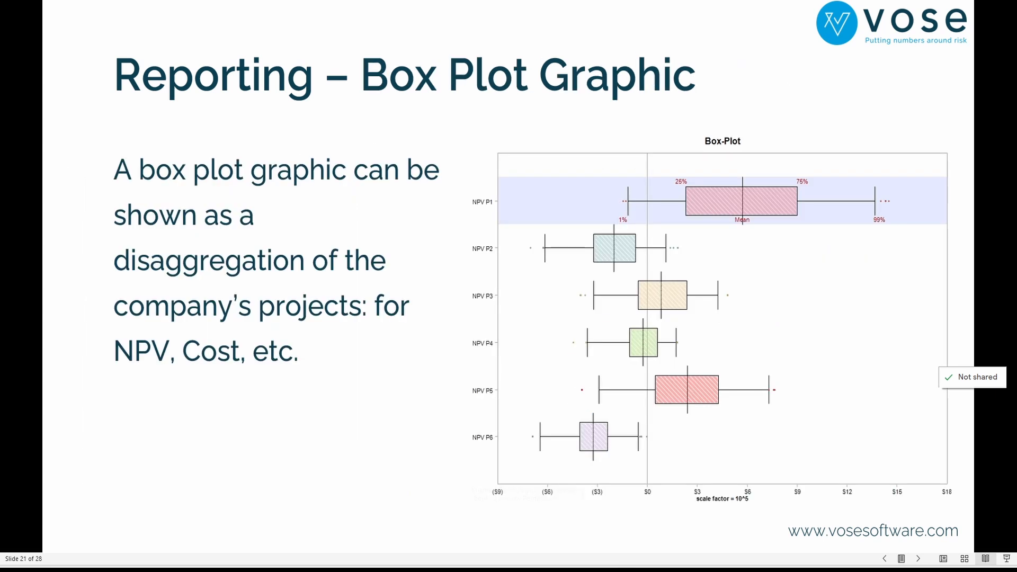
key("Right")
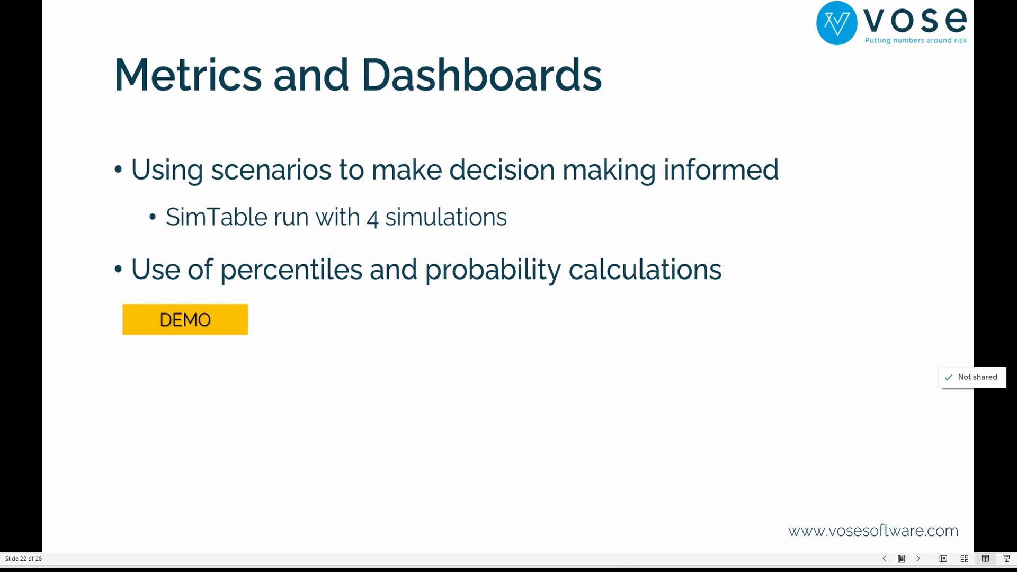
- Switch back to the Excel workbook and review the four scenario names on the Scenario sheet
key("alt+Tab")
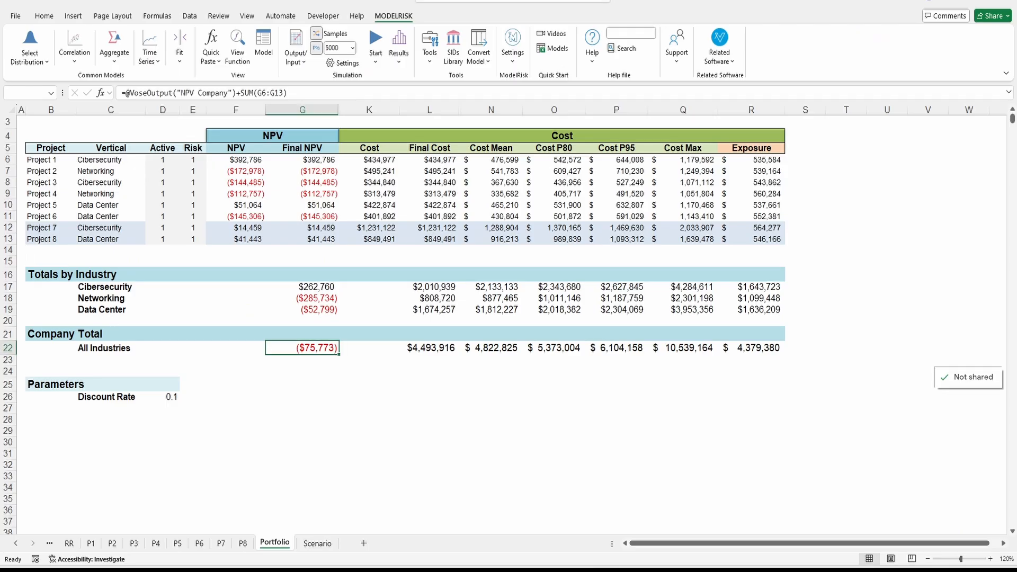
left_click(317, 544)
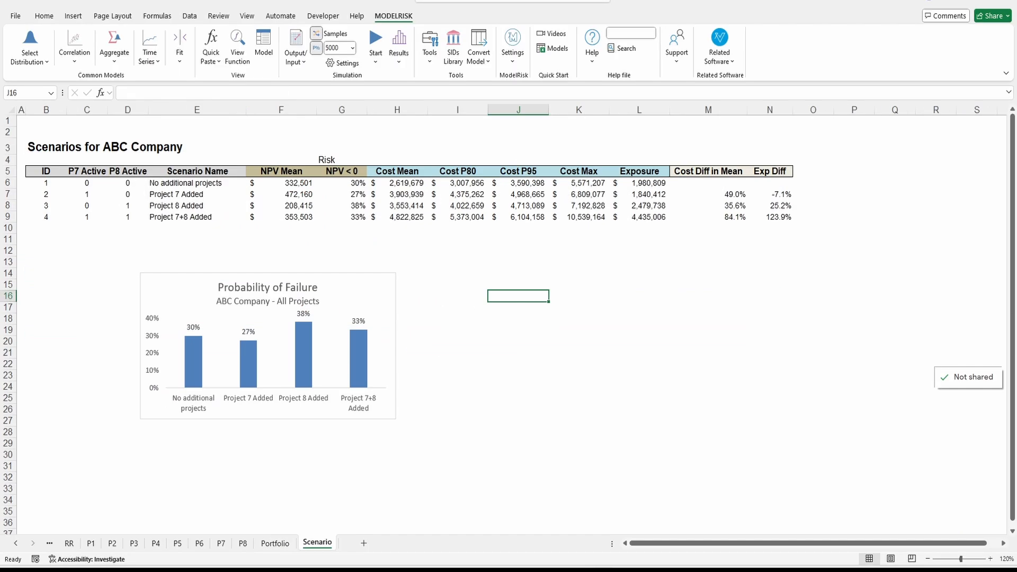
left_click_drag(197, 182, 197, 217)
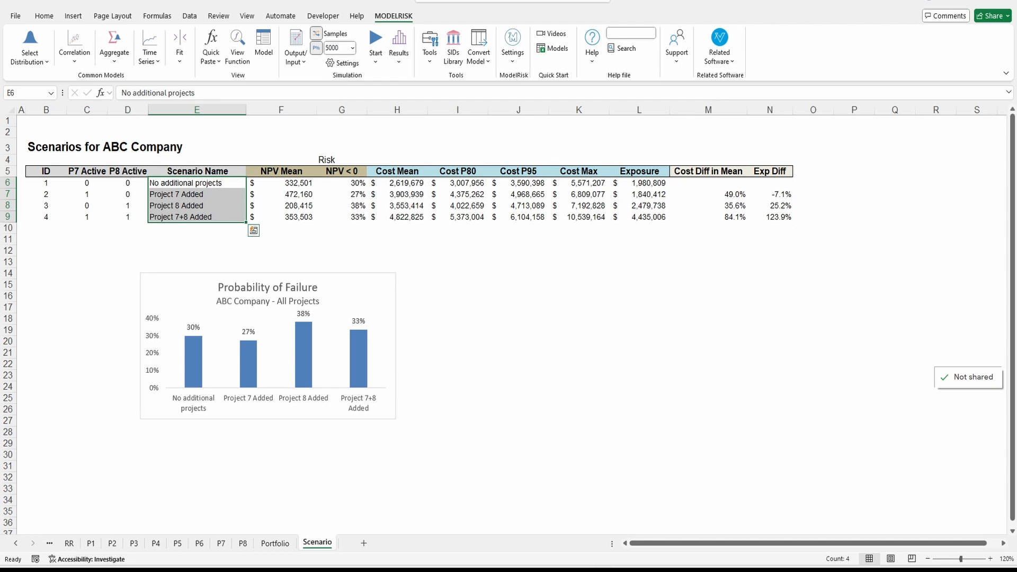
left_click(197, 195)
left_click(197, 205)
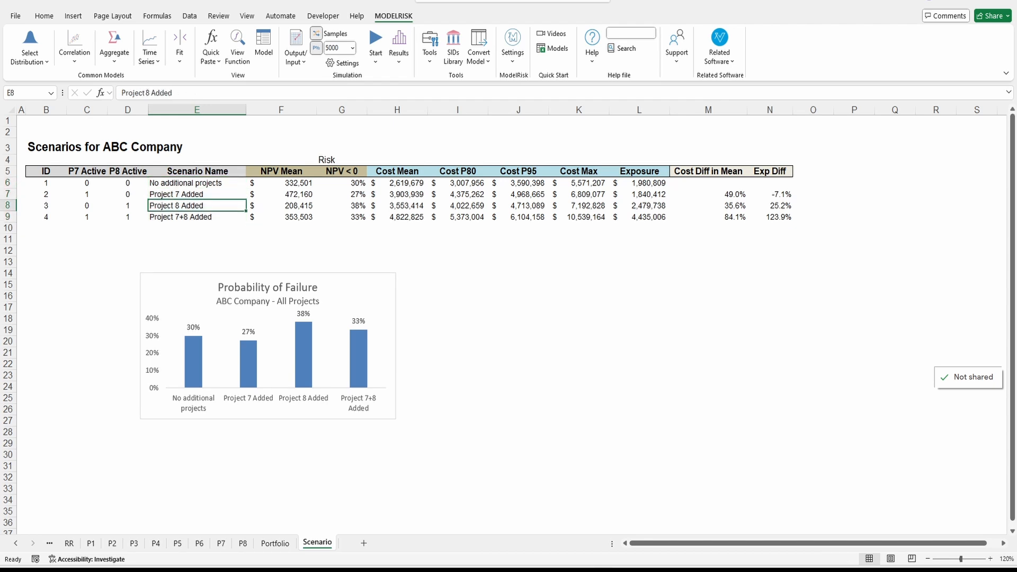
left_click(197, 194)
left_click(197, 205)
left_click(197, 218)
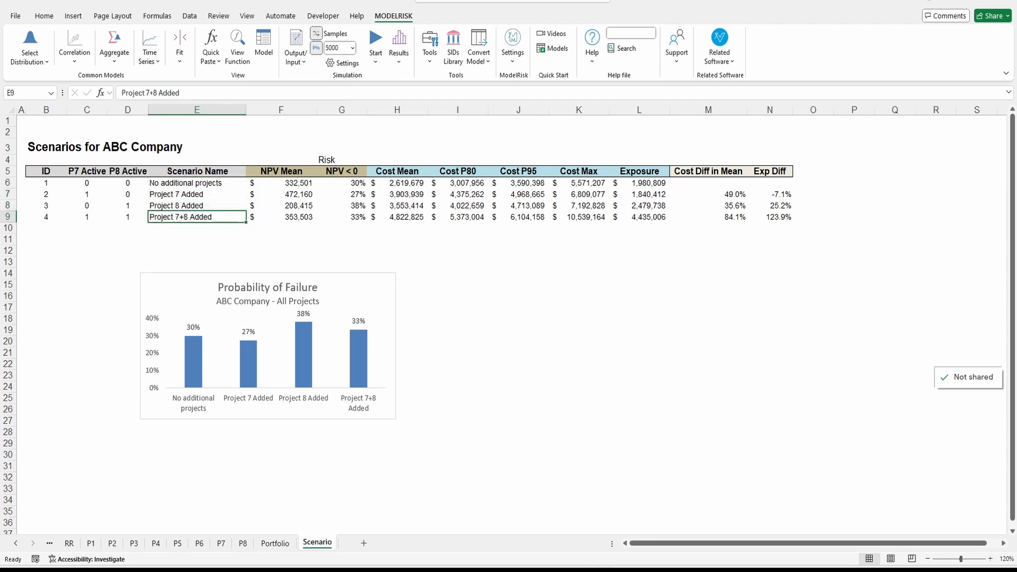
- Inspect the VoseSimTable formulas in the Active cells of Projects 7 and 8 on the Portfolio sheet, and return to the Scenario sheet
left_click(275, 543)
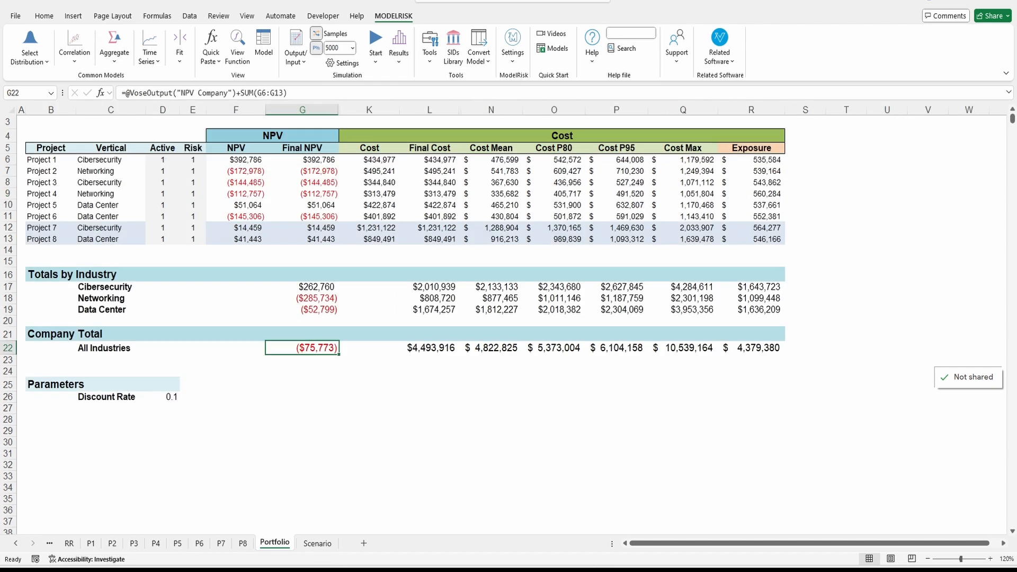
left_click(163, 228)
left_click(163, 239)
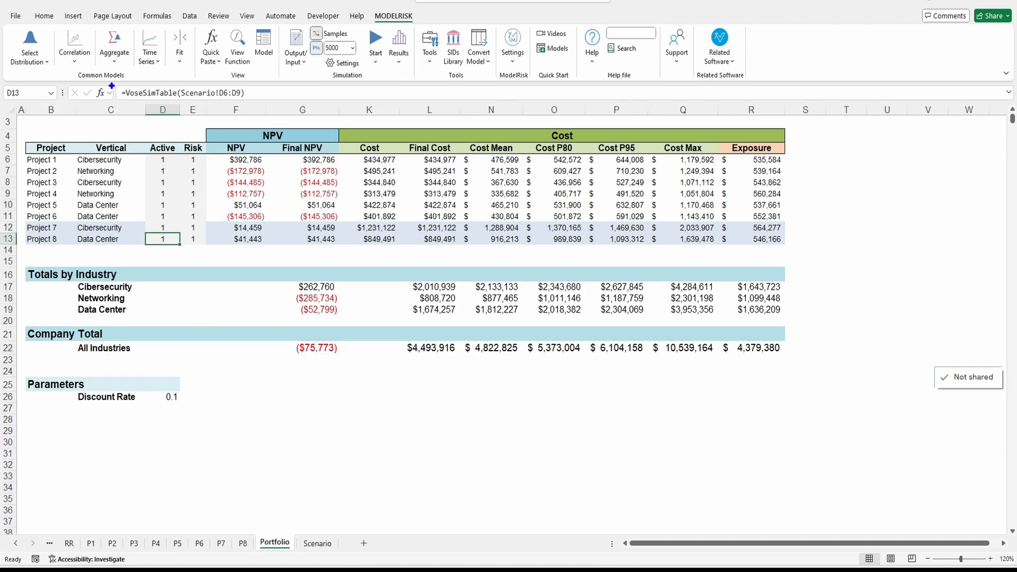
mouse_move(122, 82)
left_mouse_down()
mouse_move(125, 103)
mouse_move(255, 109)
left_mouse_up()
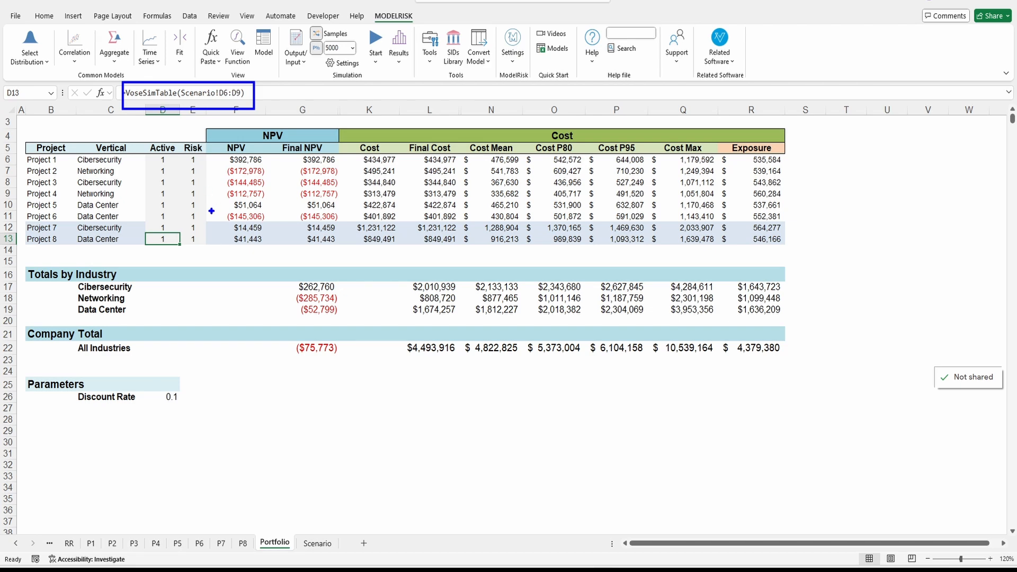
key("Escape")
left_click(235, 372)
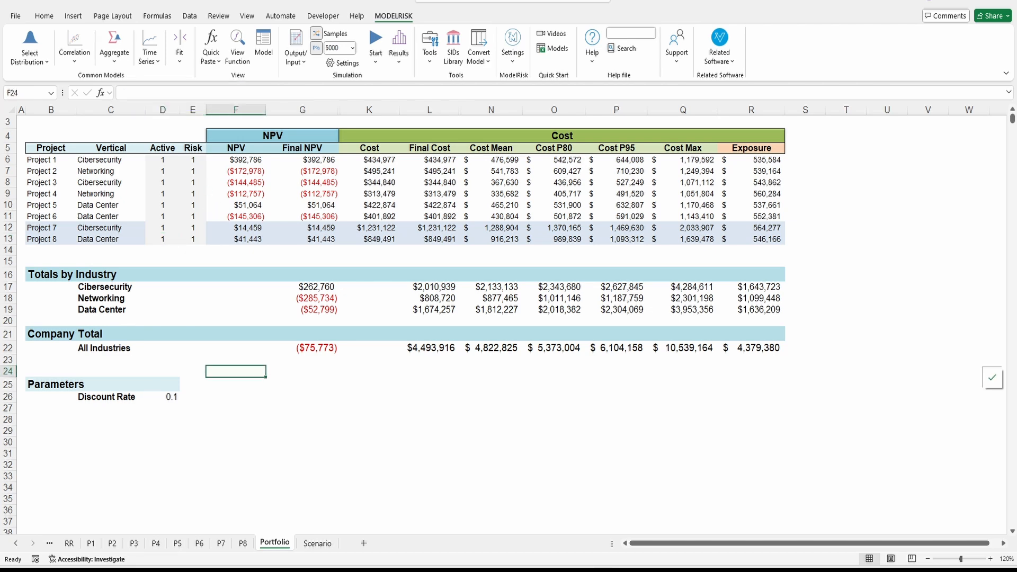
key("ctrl+Page_Down")
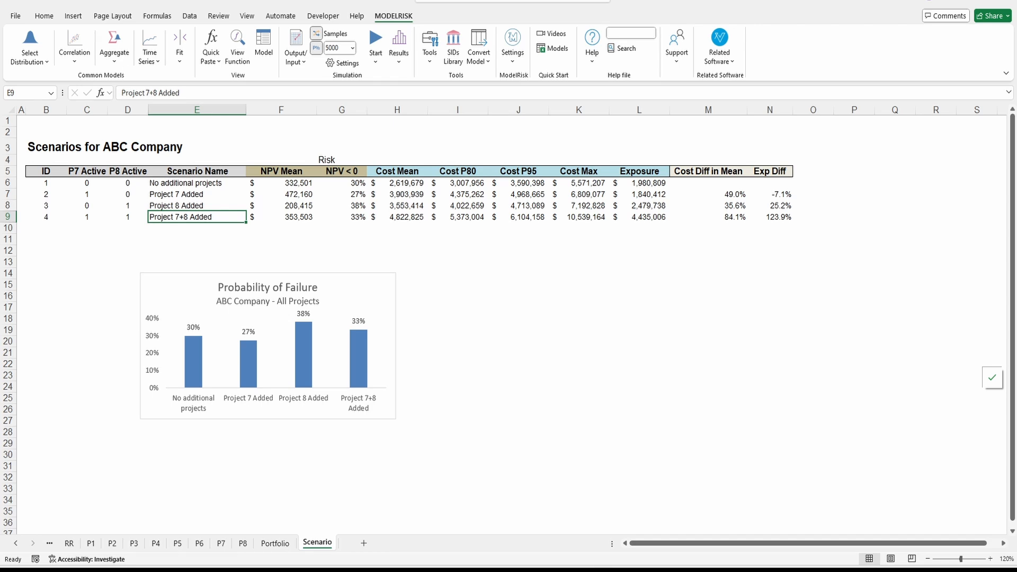
- Review the P7 and P8 Active flags and the simulation settings for samples, number of simulations and simulation names, leaving the settings unchanged
left_click_drag(87, 183, 128, 218)
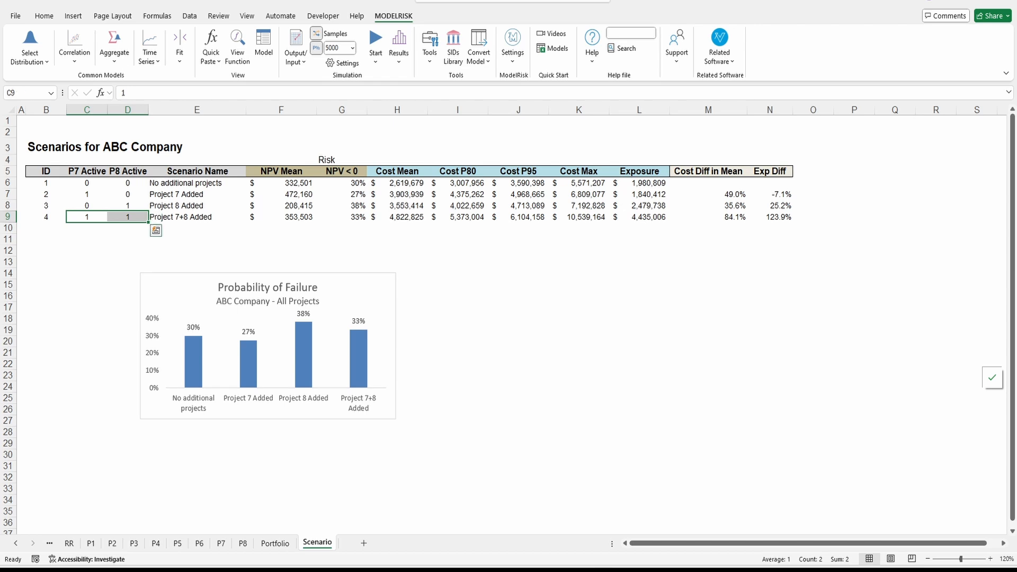
left_click(87, 263)
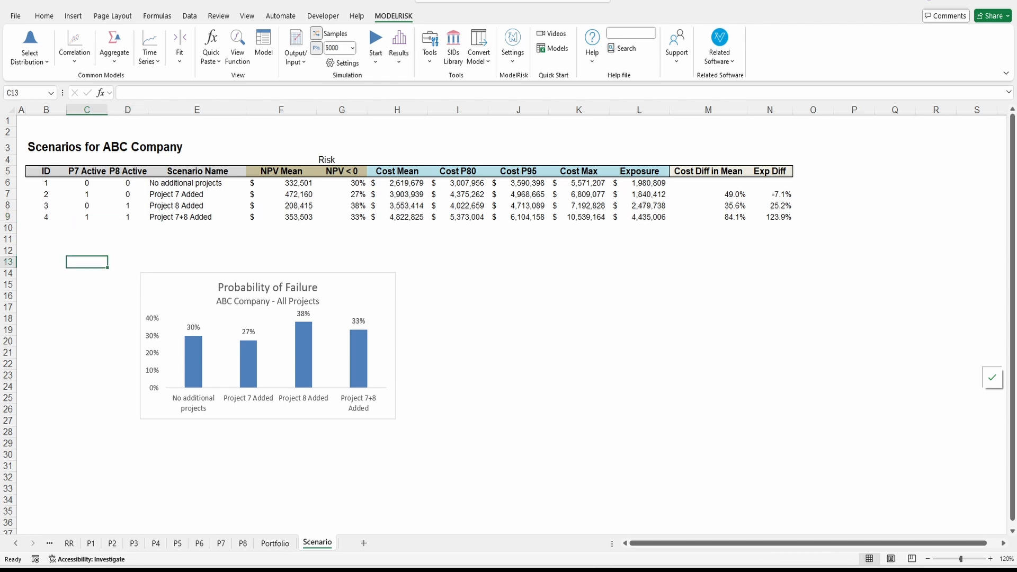
left_click(344, 63)
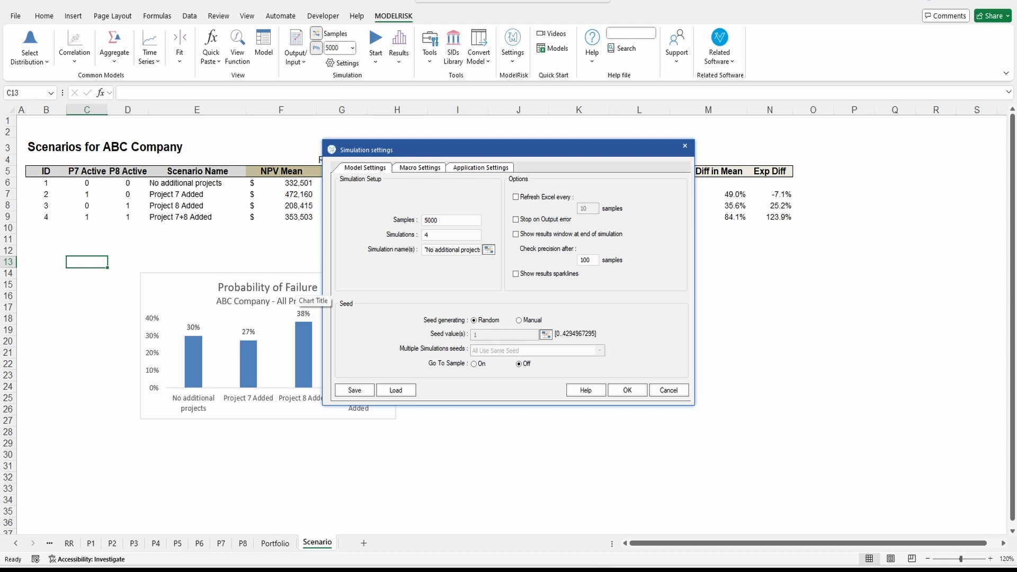
left_click_drag(382, 226, 448, 242)
left_click_drag(452, 195, 429, 211)
left_click_drag(411, 271, 448, 255)
mouse_move(159, 176)
left_mouse_down()
mouse_move(241, 215)
mouse_move(177, 184)
mouse_move(289, 264)
mouse_move(378, 260)
mouse_move(387, 278)
left_mouse_up()
key("Escape")
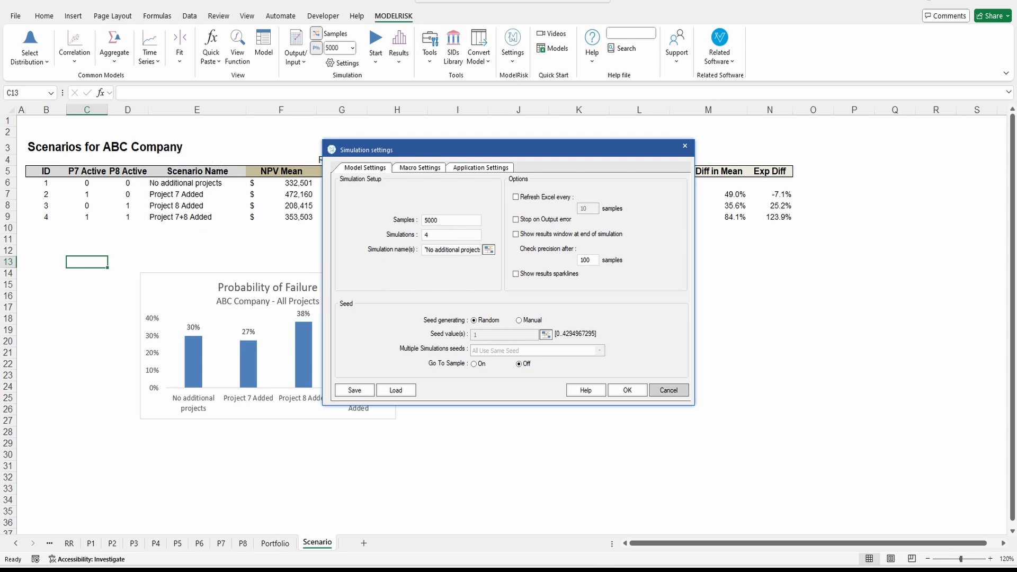
left_click(668, 390)
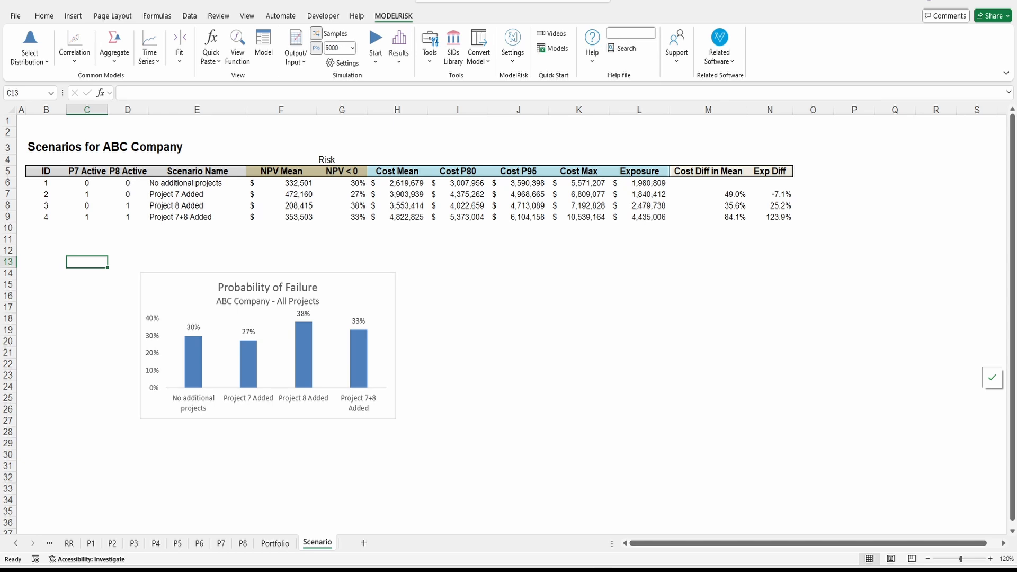
- Inspect the VoseSimMean formulas in the NPV Mean column and the VoseSimProbability formulas in the NPV < 0 column for the scenarios
left_click(281, 184)
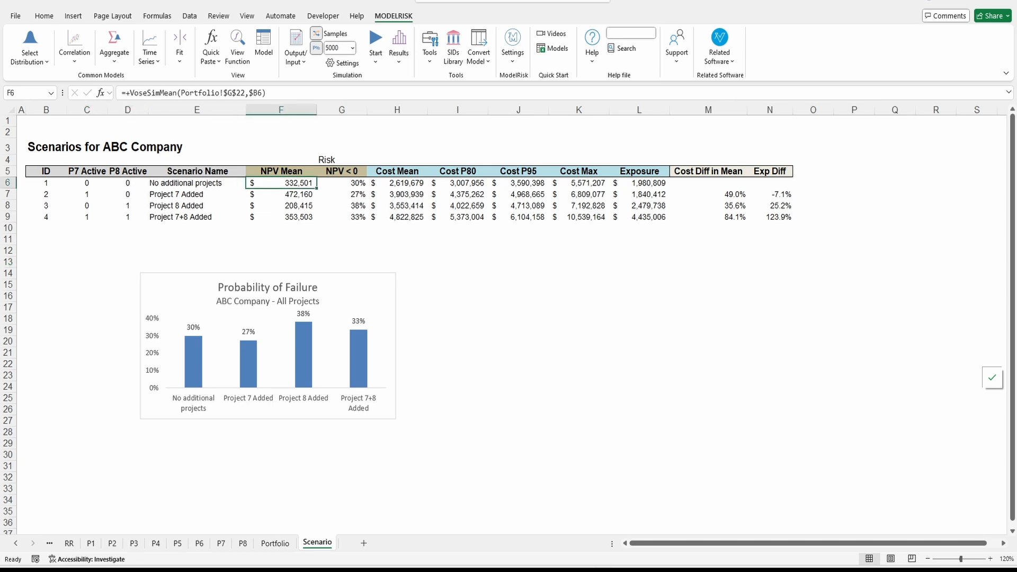
key("Down")
key("Down")
key("Down")
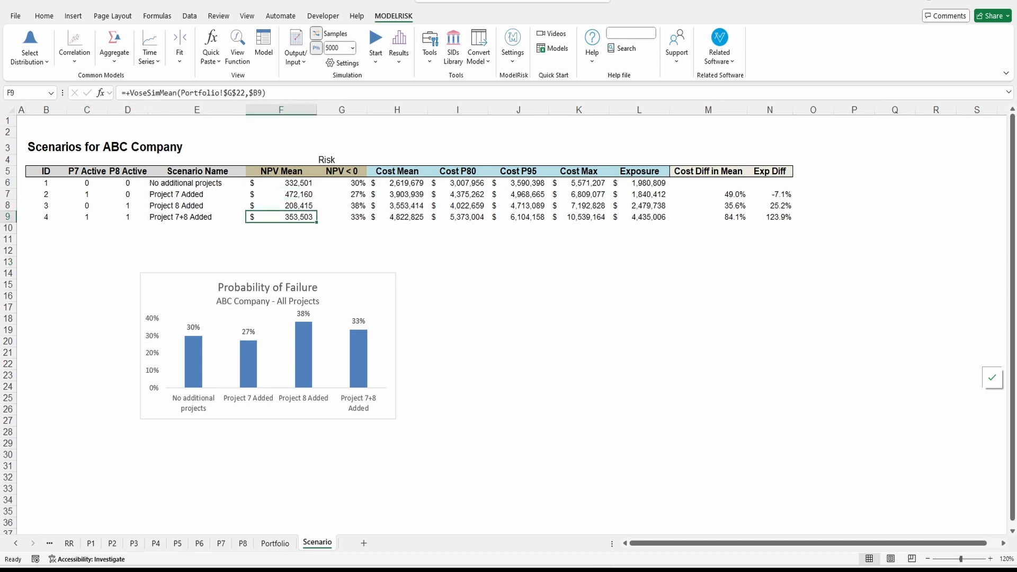
left_click(342, 184)
key("Down")
key("Down")
key("Down")
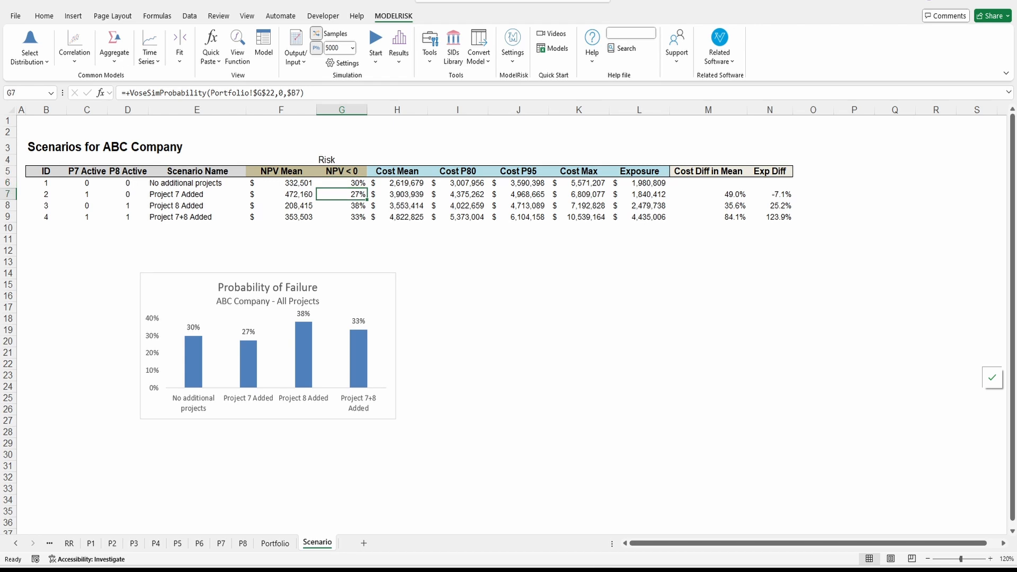
- Centre the Risk label above the NPV < 0 heading and make it bold
key("ctrl+Up")
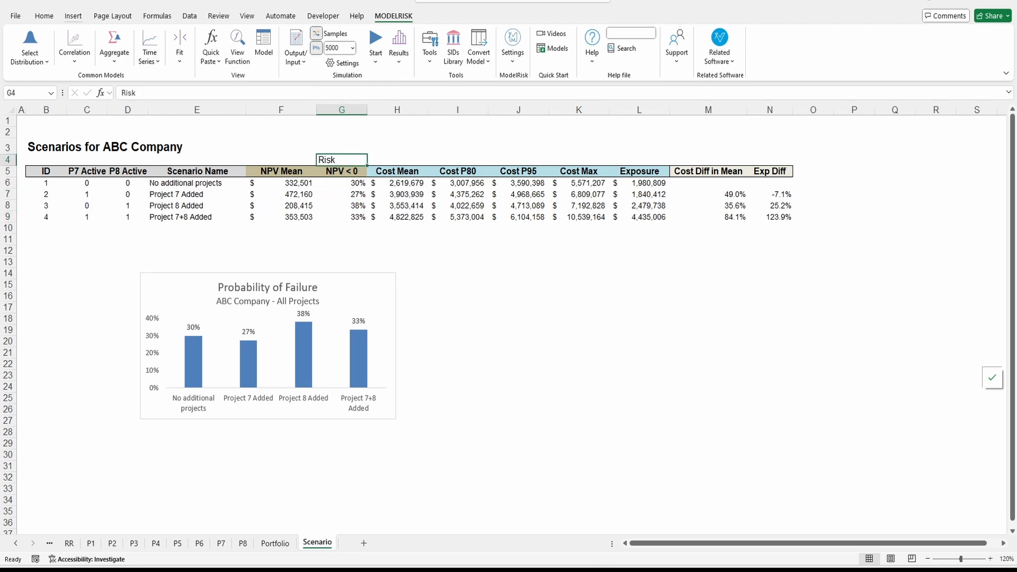
left_click(44, 16)
left_click(245, 56)
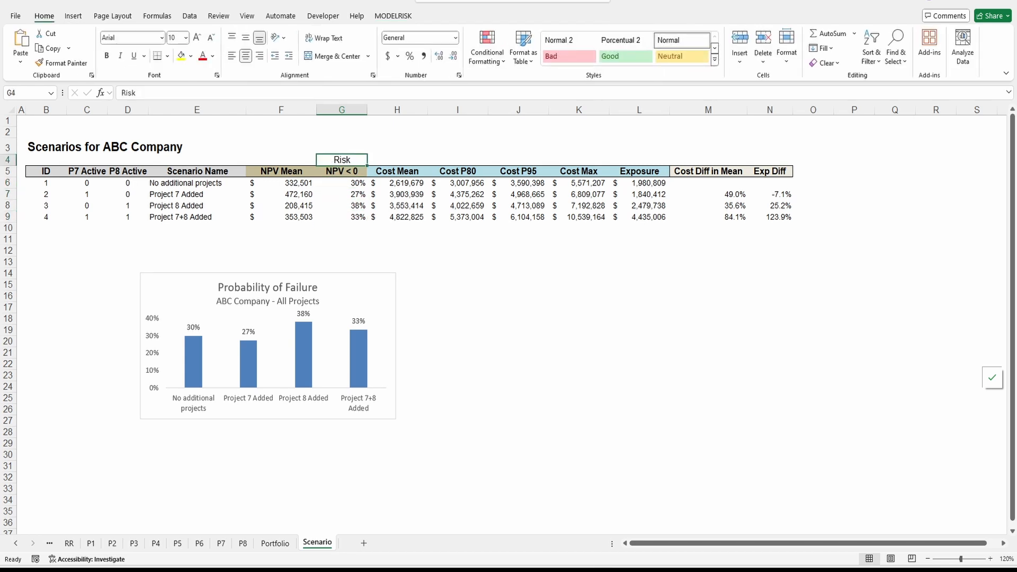
key("ctrl+b")
left_click(518, 285)
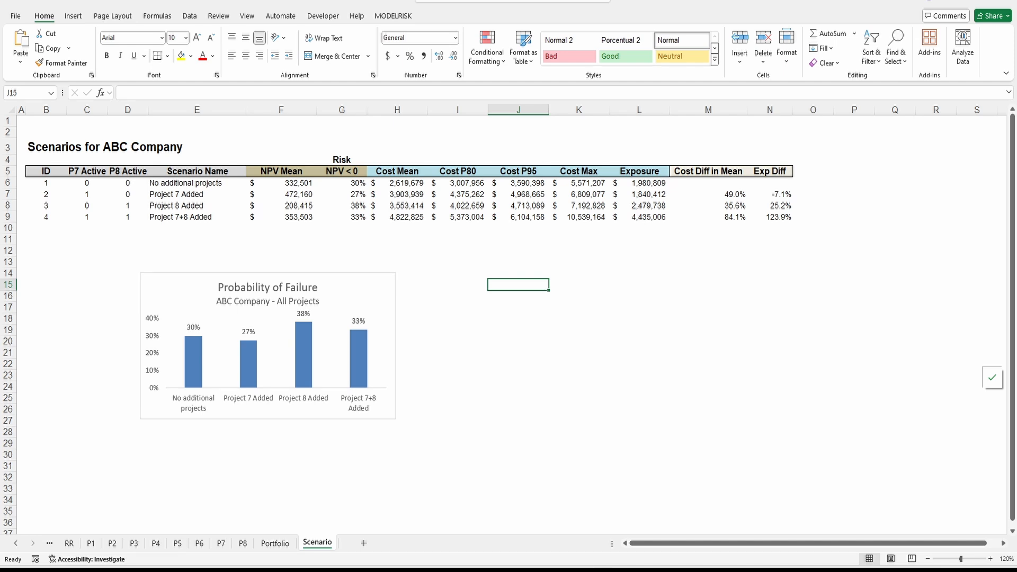
- Review the Cost Mean and Exposure columns across the four scenarios
left_click_drag(397, 183, 398, 217)
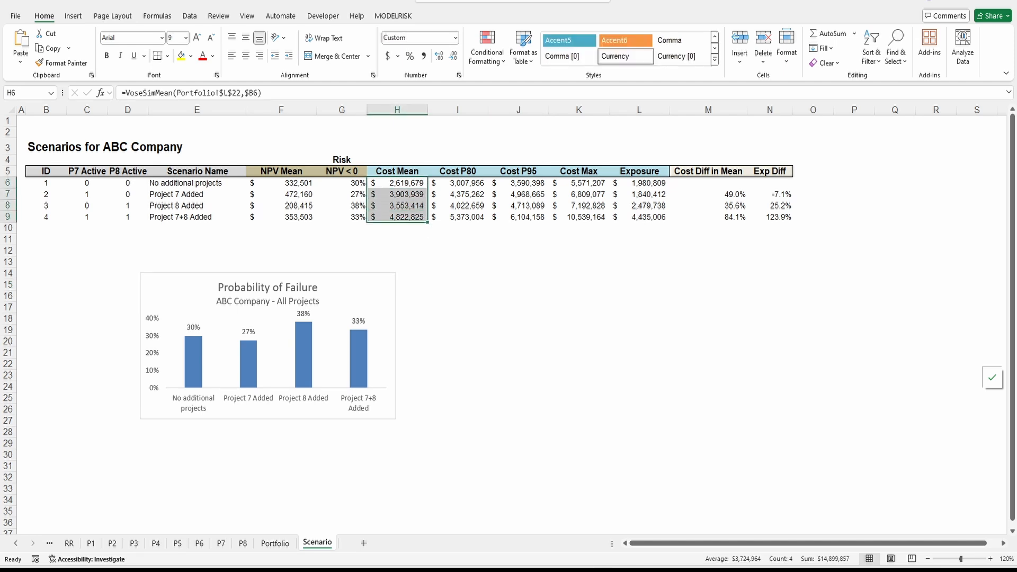
left_click_drag(639, 183, 639, 217)
left_click(579, 262)
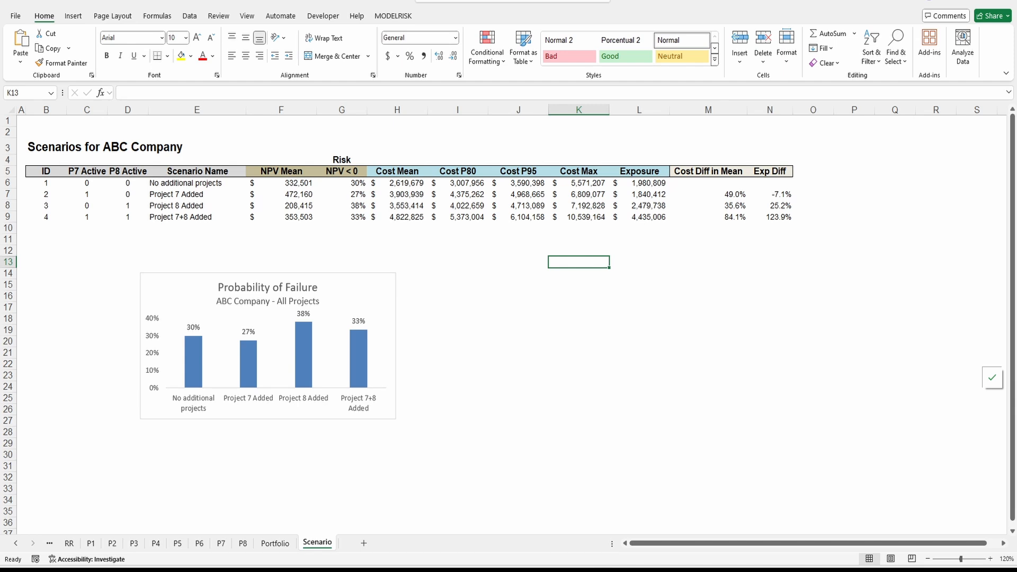
- Inspect the Cost Diff in Mean and Exp Diff formulas for the Project 7 Added scenario, along with the Exposure cells they reference
left_click(197, 195)
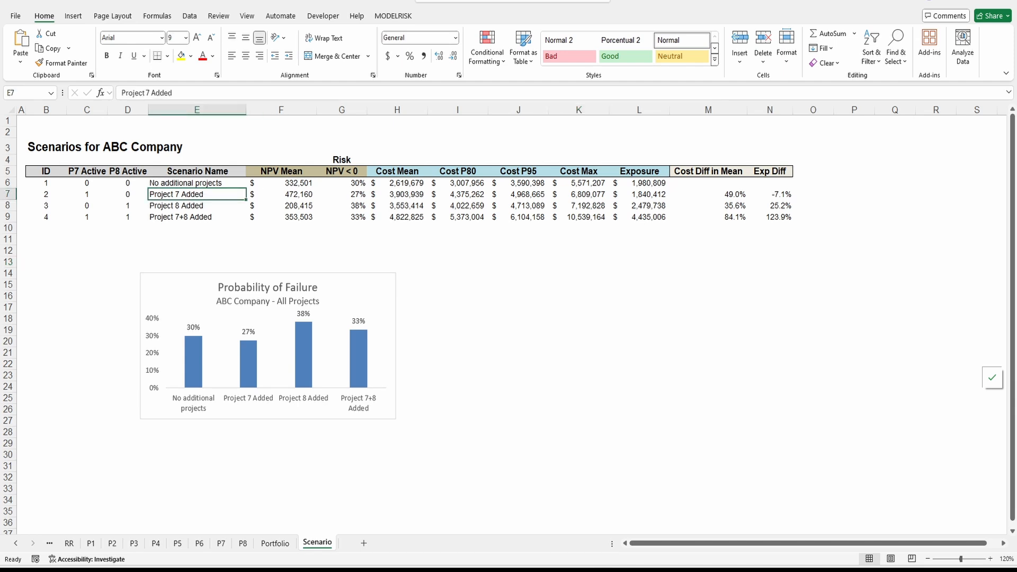
left_click(708, 195)
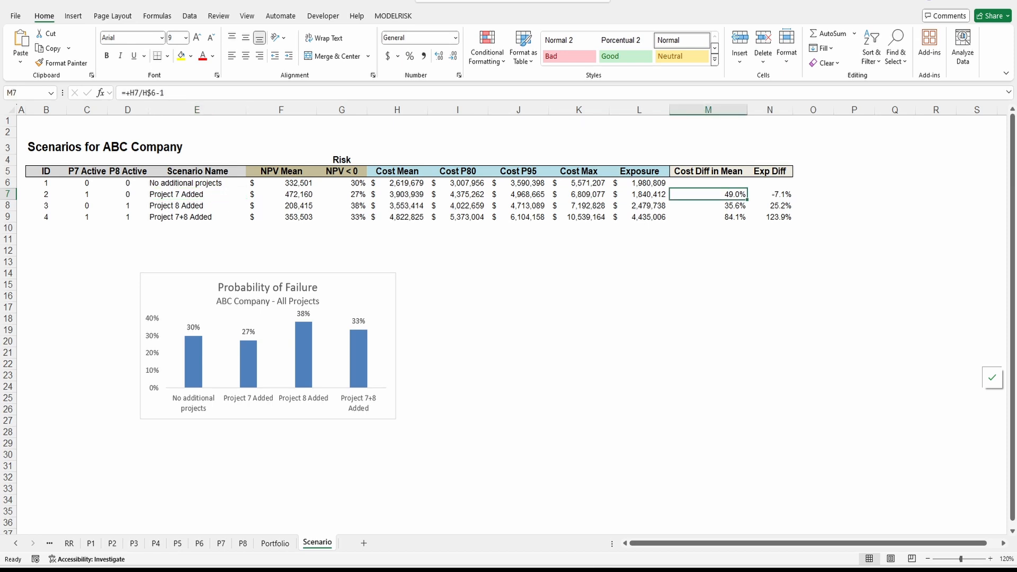
key("F2")
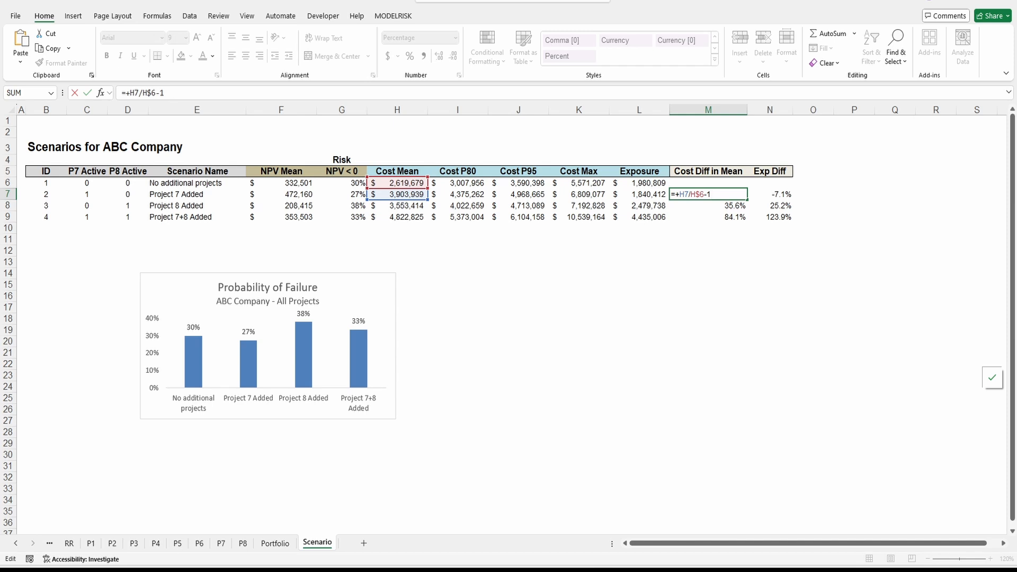
key("ctrl+Return")
left_click(770, 195)
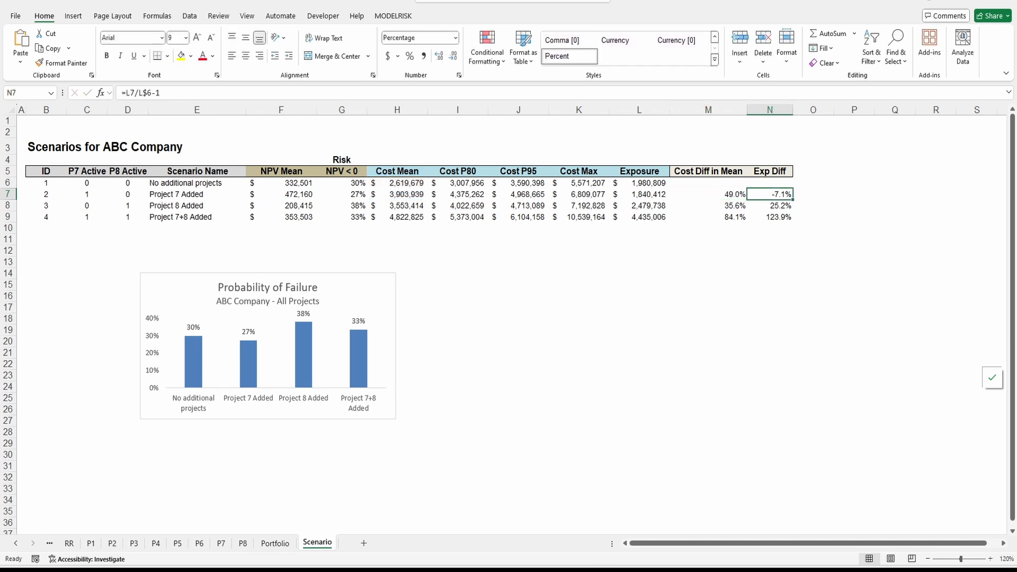
left_click(639, 183)
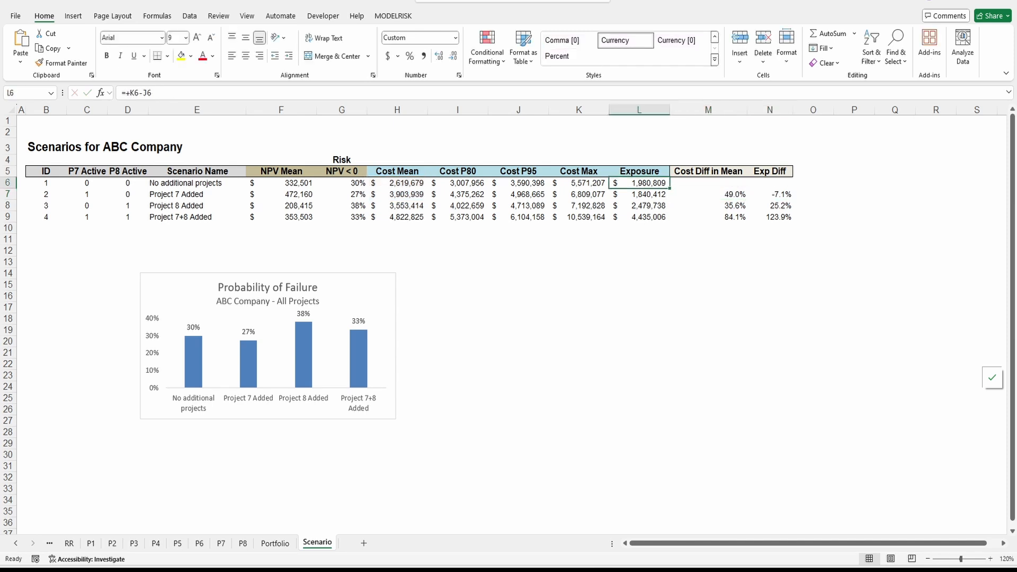
left_click(639, 194)
double_click(769, 195)
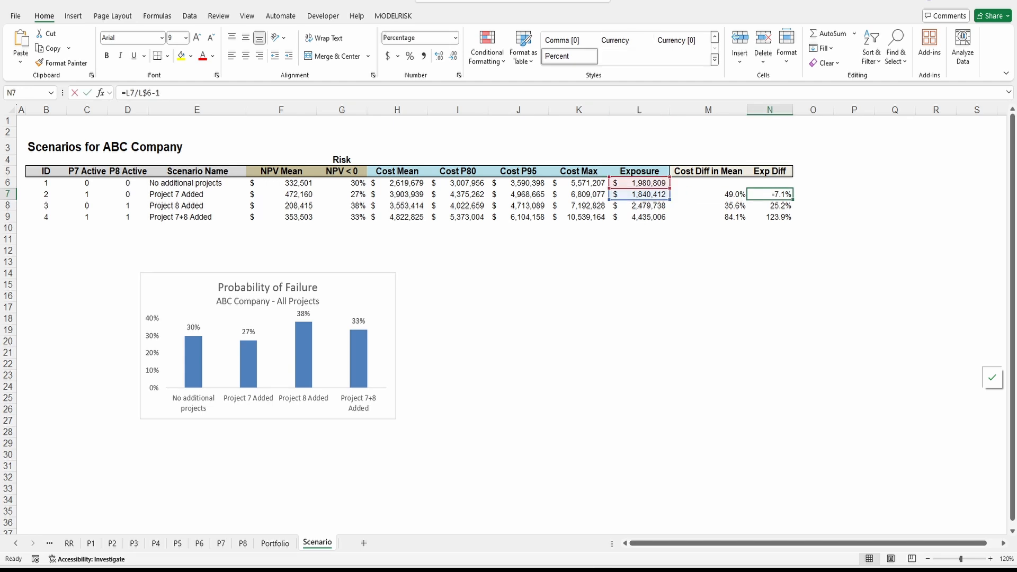
key("Escape")
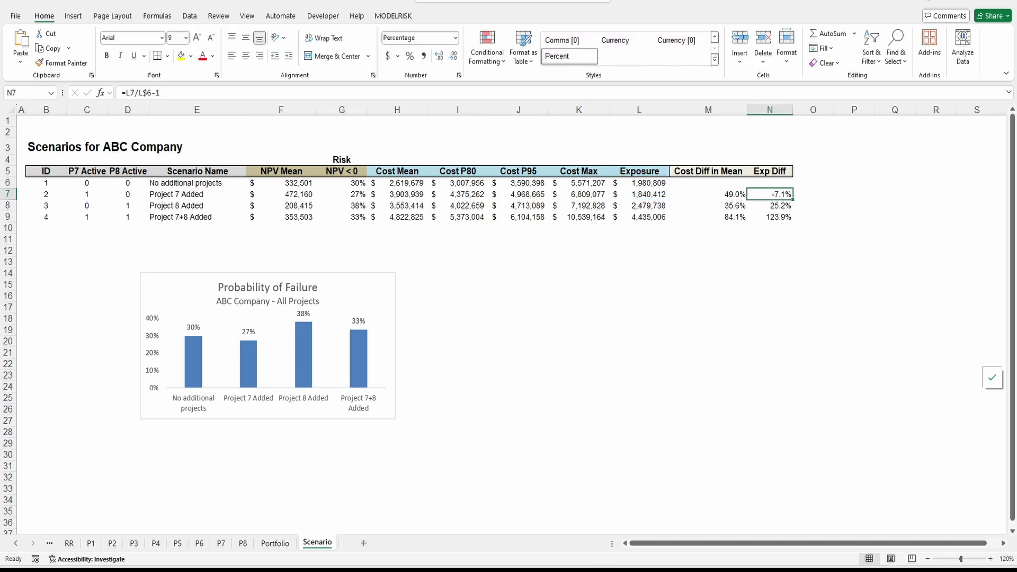
- Inspect the Cost Diff in Mean and Exp Diff formulas for the Project 8 Added scenario
left_click(197, 206)
left_click(708, 205)
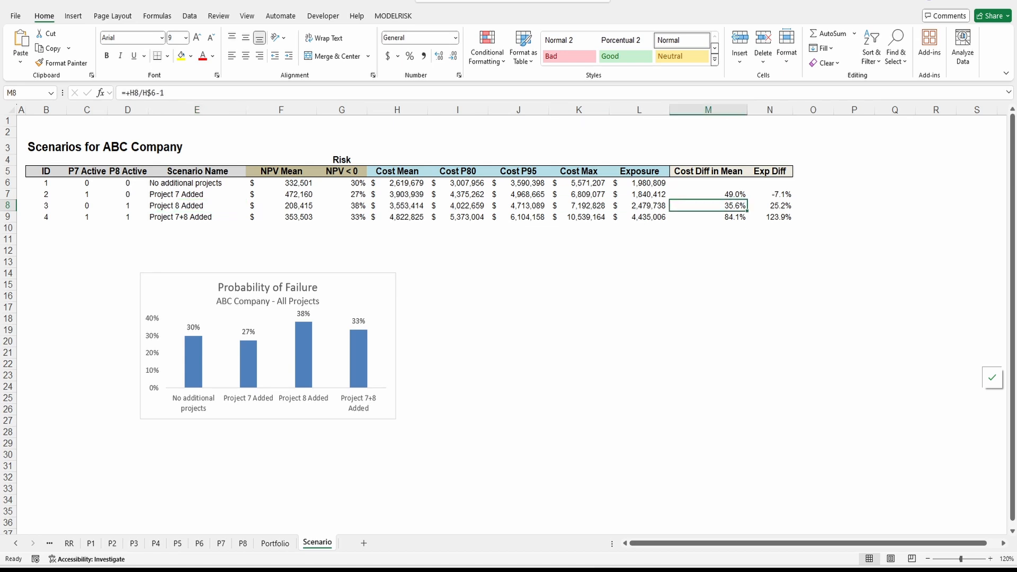
key("F2")
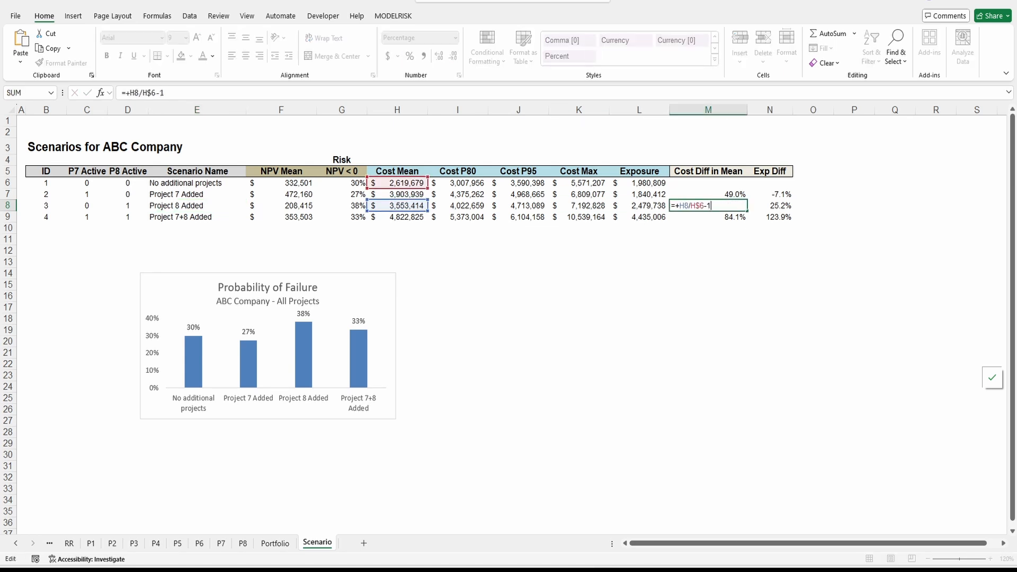
key("Escape")
key("Right")
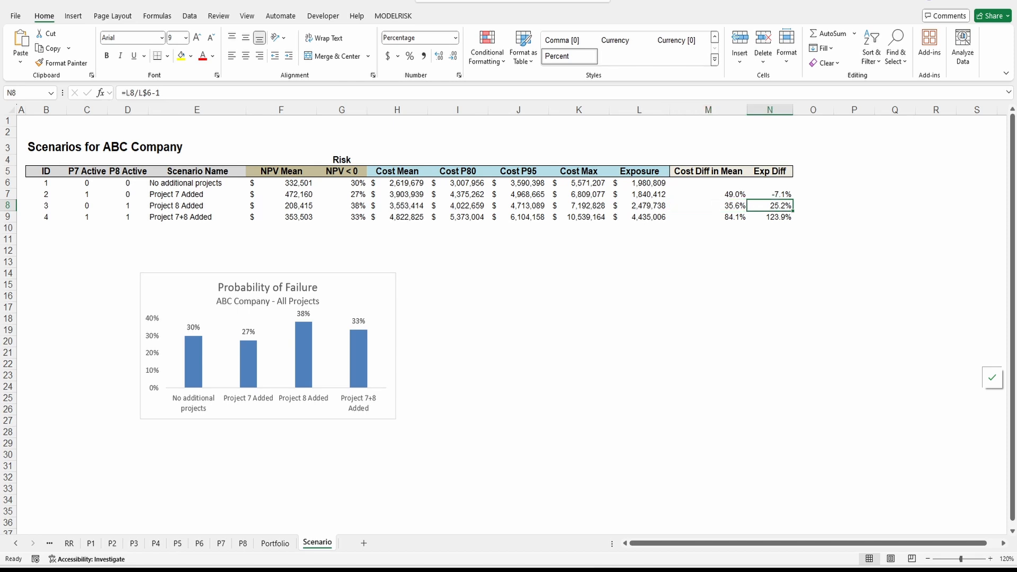
key("F2")
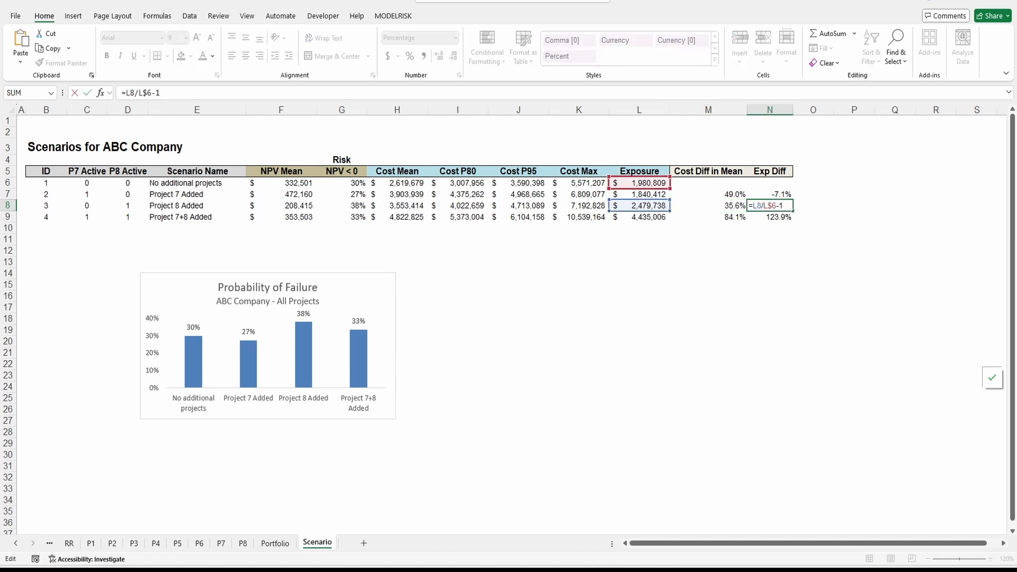
key("Escape")
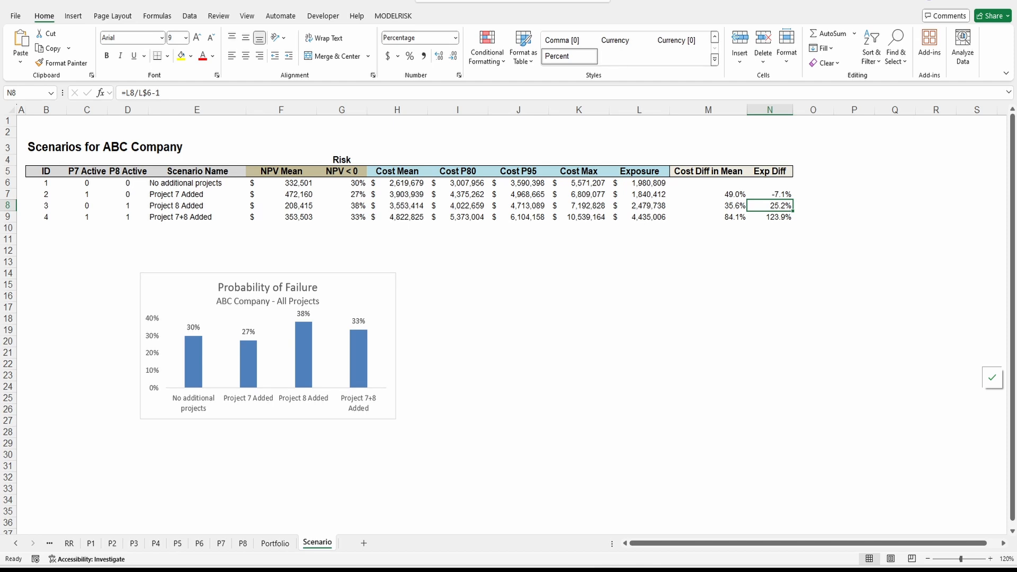
key("F2")
key("Escape")
- Compare the cost and exposure differences of Project 7 Added with those of Project 7+8 Added, and check the latter's Exposure formula
left_click_drag(708, 195, 770, 194)
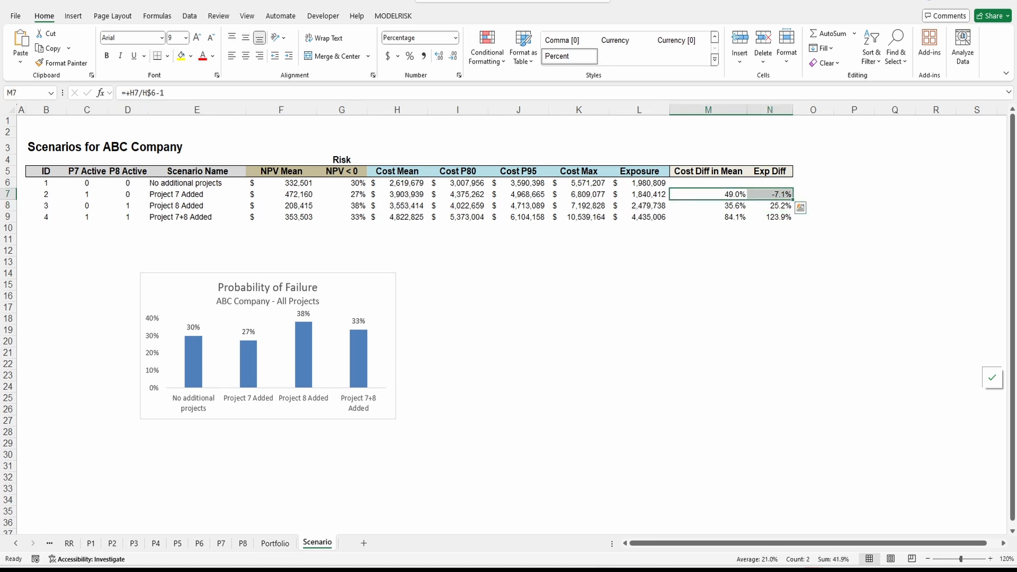
left_click(709, 217)
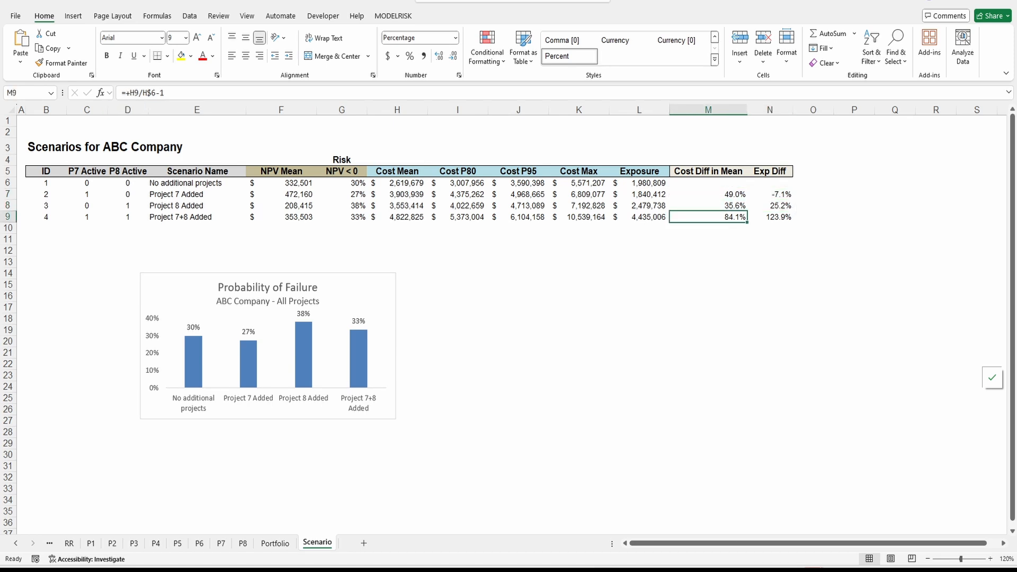
left_click(770, 218)
left_click(708, 218)
left_click(770, 250)
left_click(770, 217)
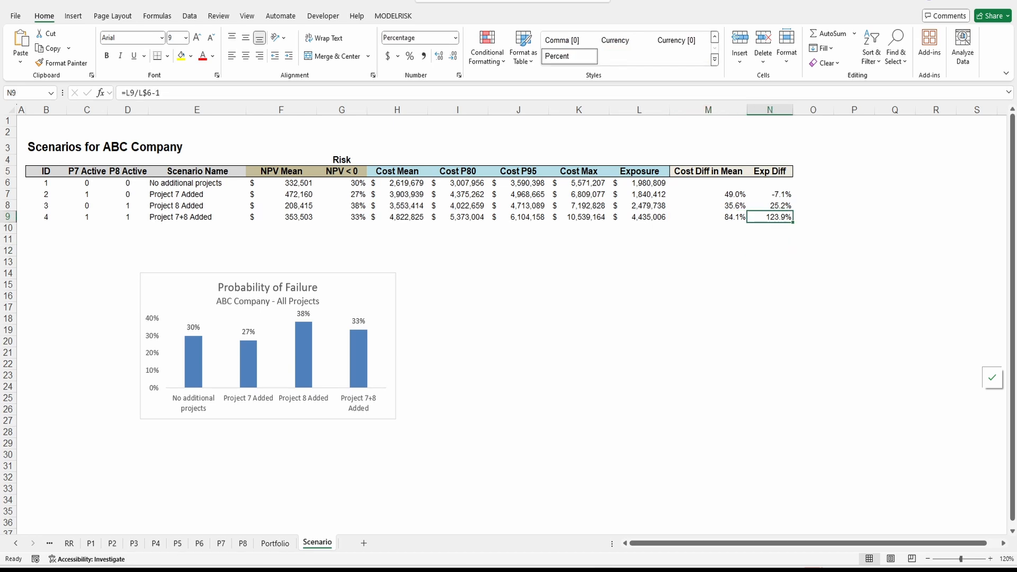
left_click(639, 217)
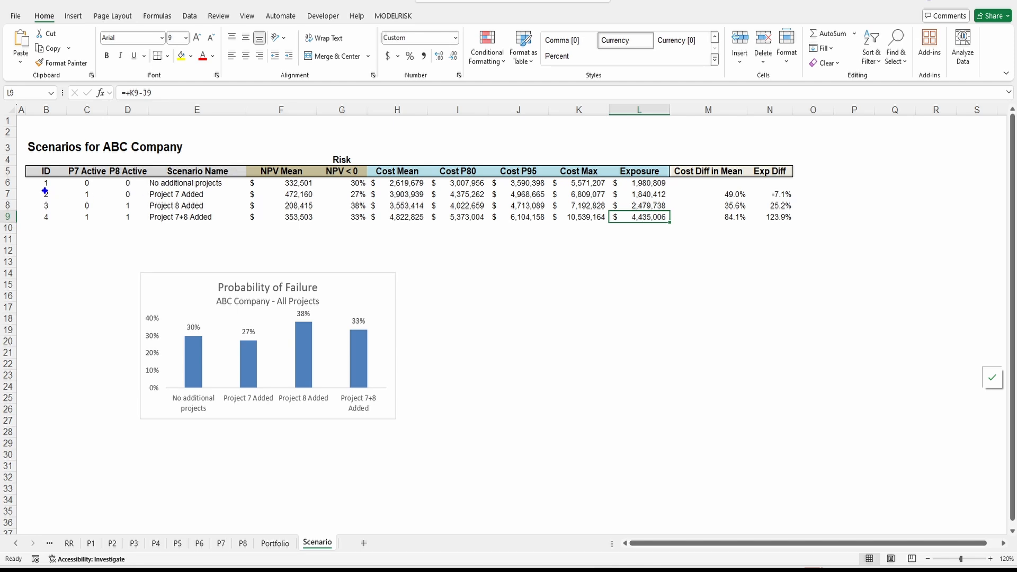
- Point out the Project 7 Added row and its two difference values with temporary markings, and check its NPV < 0 probability
mouse_move(29, 186)
left_mouse_down()
mouse_move(316, 201)
mouse_move(808, 201)
left_mouse_up()
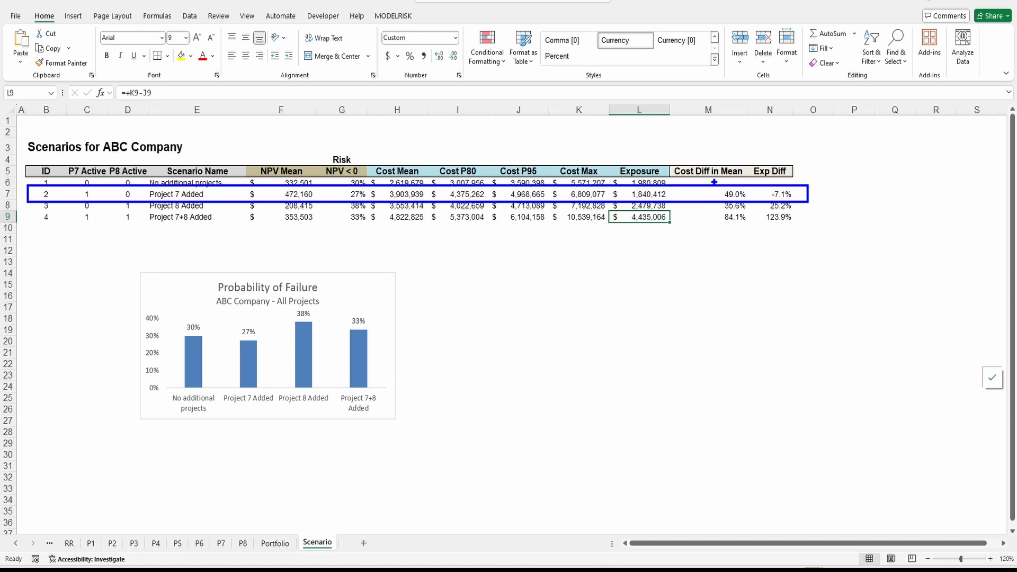
mouse_move(743, 149)
left_mouse_down()
mouse_move(743, 183)
mouse_move(733, 180)
left_mouse_up()
left_click_drag(814, 166, 794, 179)
key("Escape")
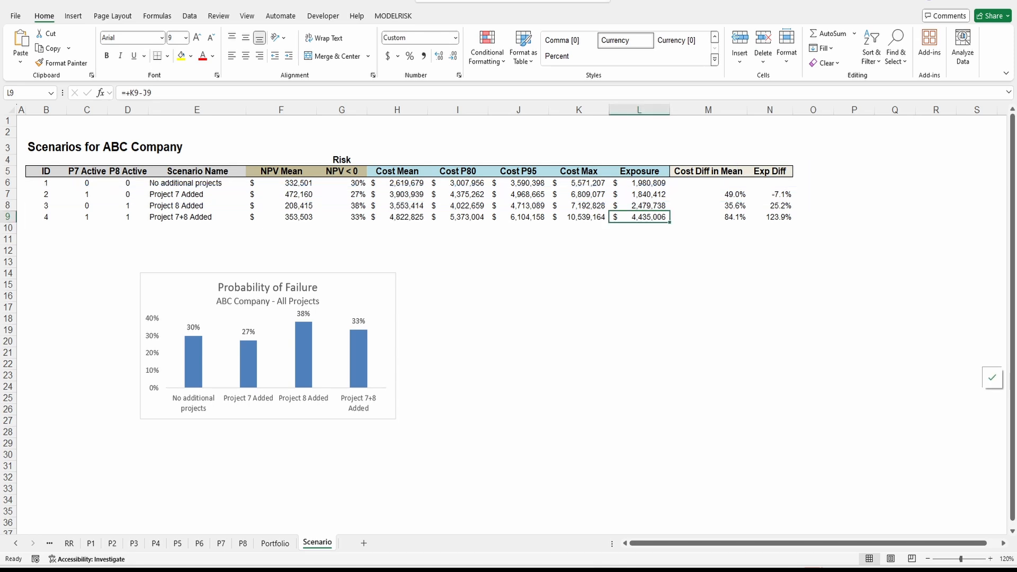
left_click(198, 195)
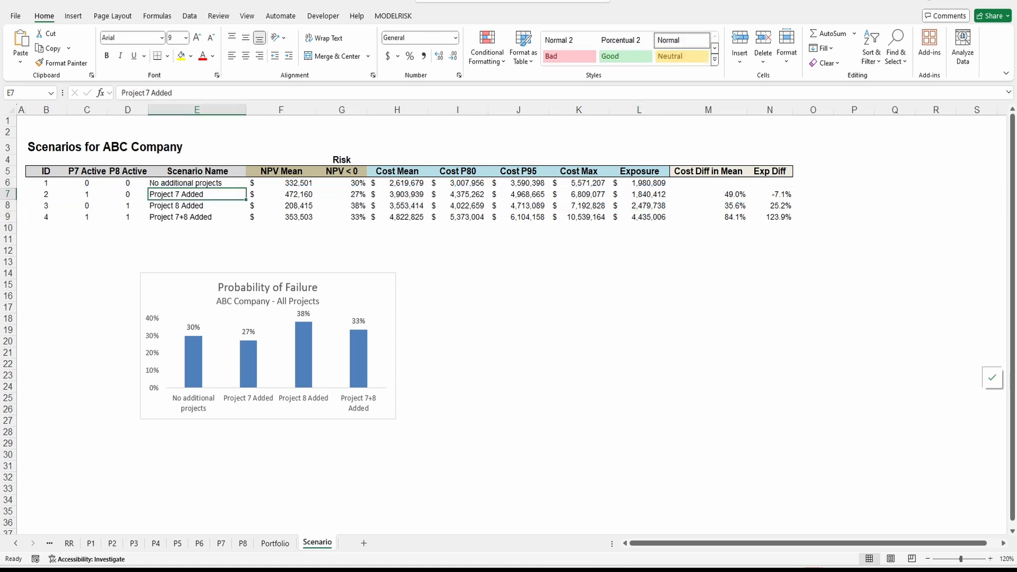
left_click(342, 194)
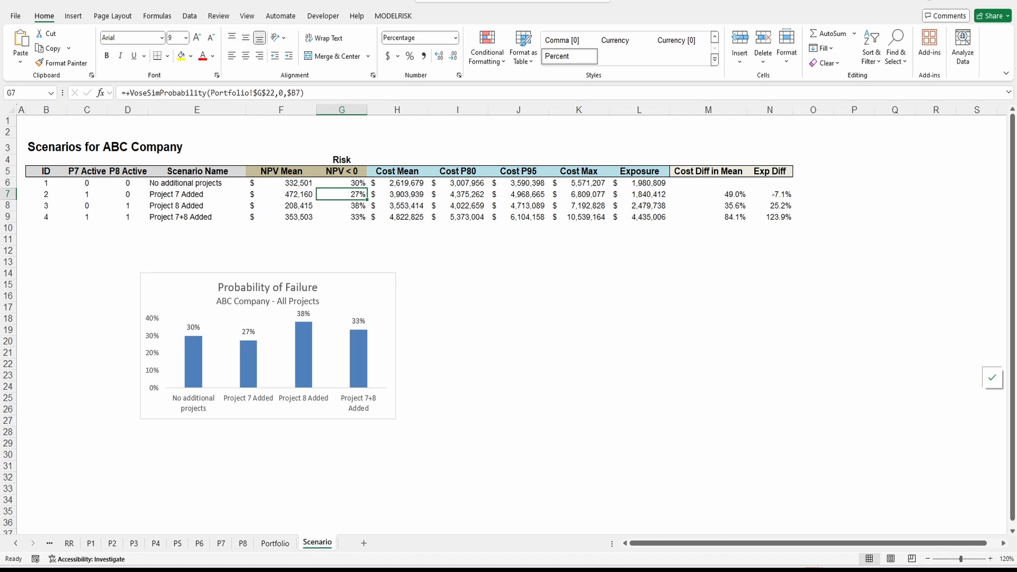
- Switch to the PowerPoint presentation and advance past the Scenarios Dashboard slide to the Overlay Graphic slide
key("alt+Tab")
key("Right")
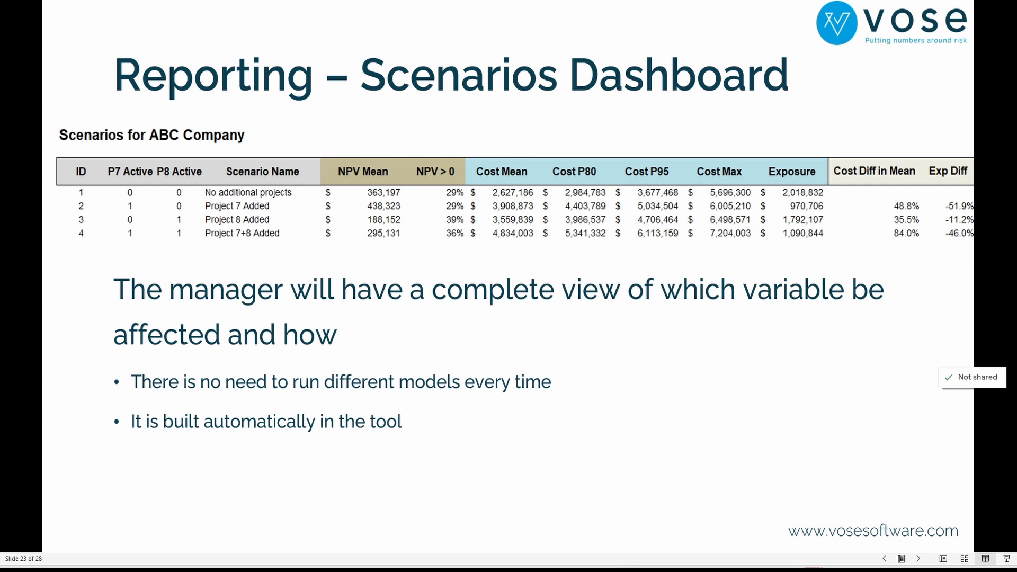
key("Right")
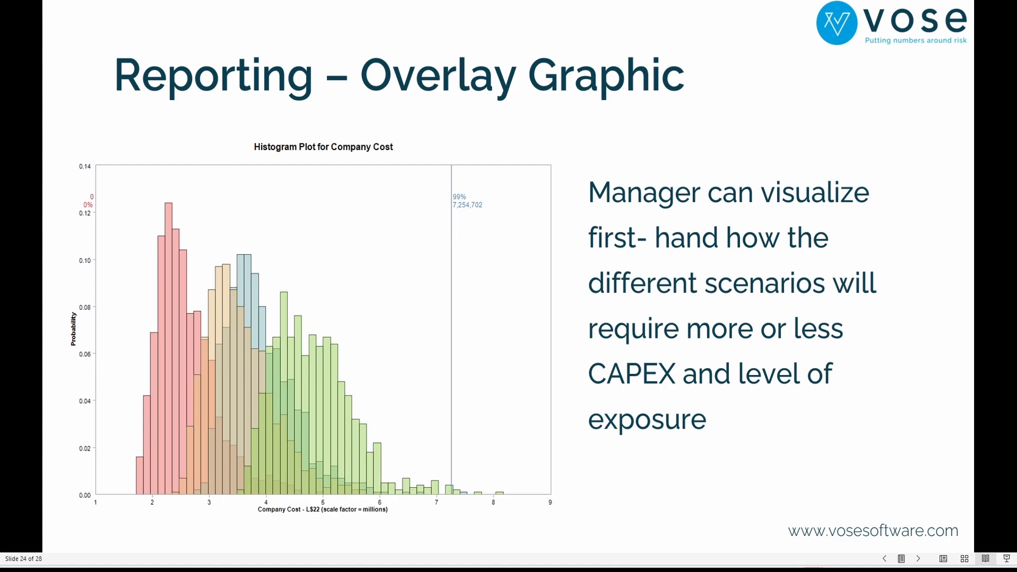
- Switch to Excel, open the ModelRisk simulation results, and plot NPV Company instead of Company Cost
key("alt+Tab")
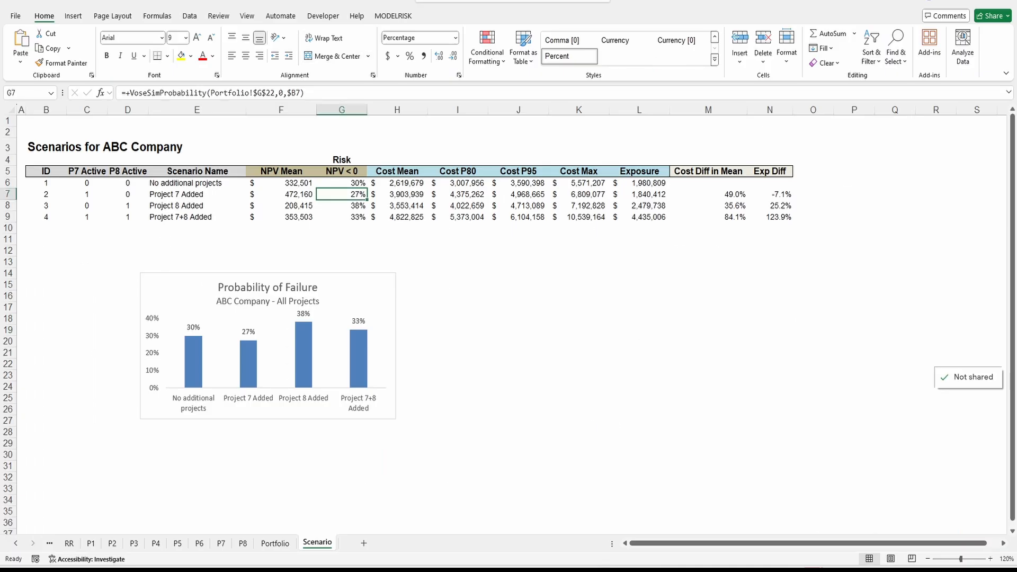
left_click(323, 16)
left_click(393, 16)
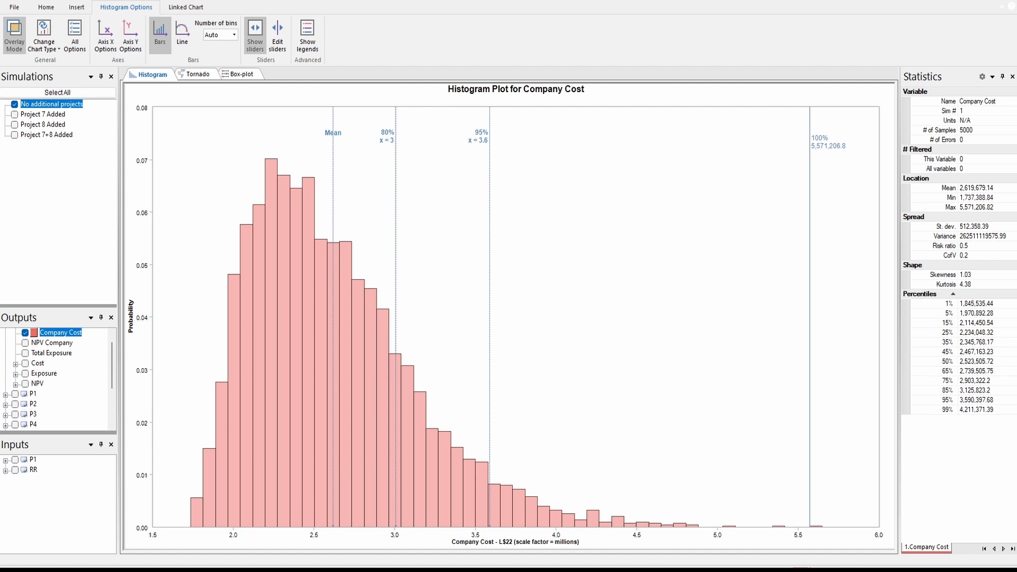
left_click(25, 333)
left_click(25, 343)
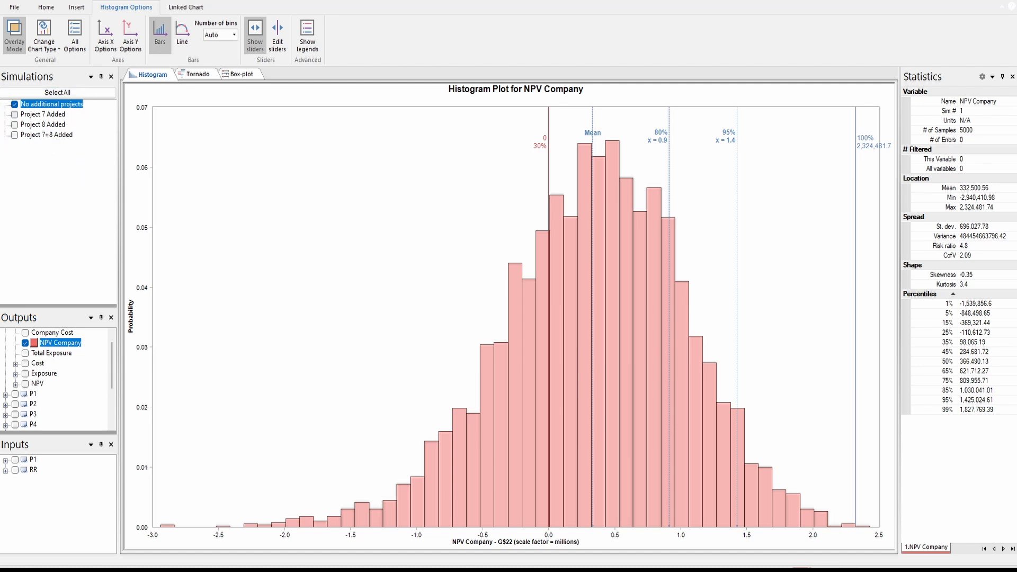
- Overlay the Project 7 Added, Project 8 Added and Project 7+8 Added simulations on the NPV Company histogram
left_click(14, 114)
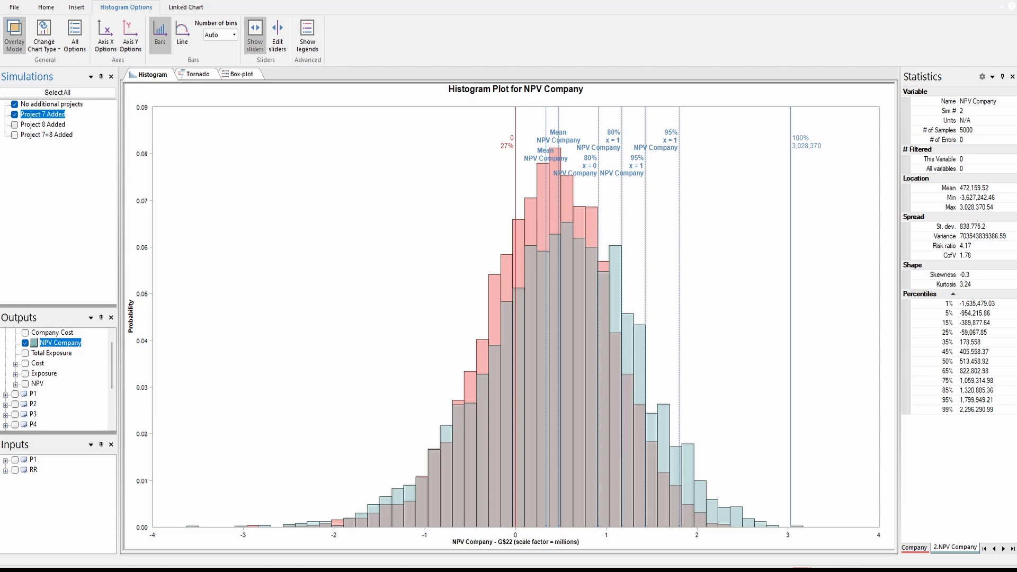
left_click(15, 125)
left_click(14, 134)
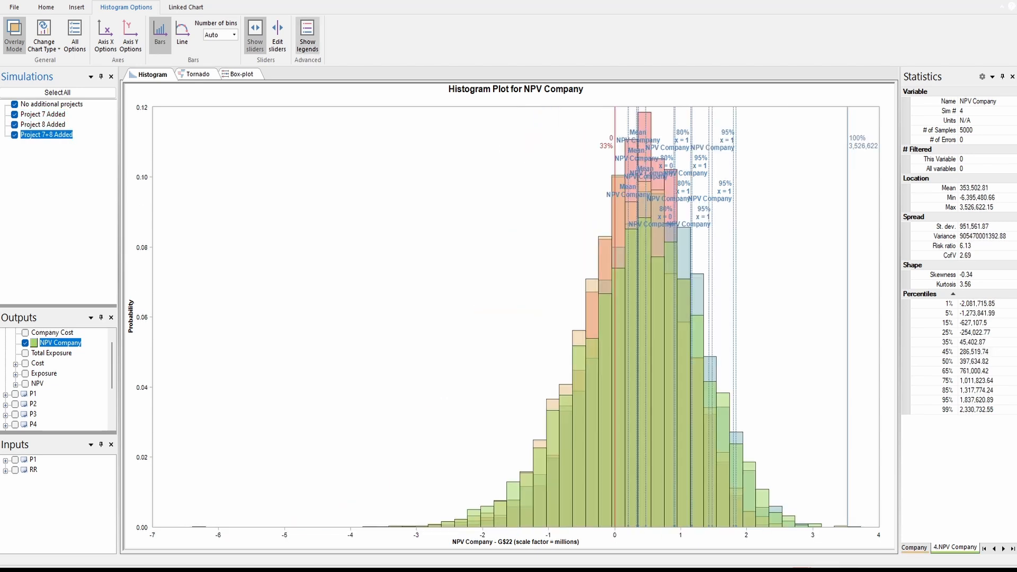
- Turn off the Mean, 80% and 95% markers on the NPV Company histogram and set the slider 1 value to 0
left_click(277, 37)
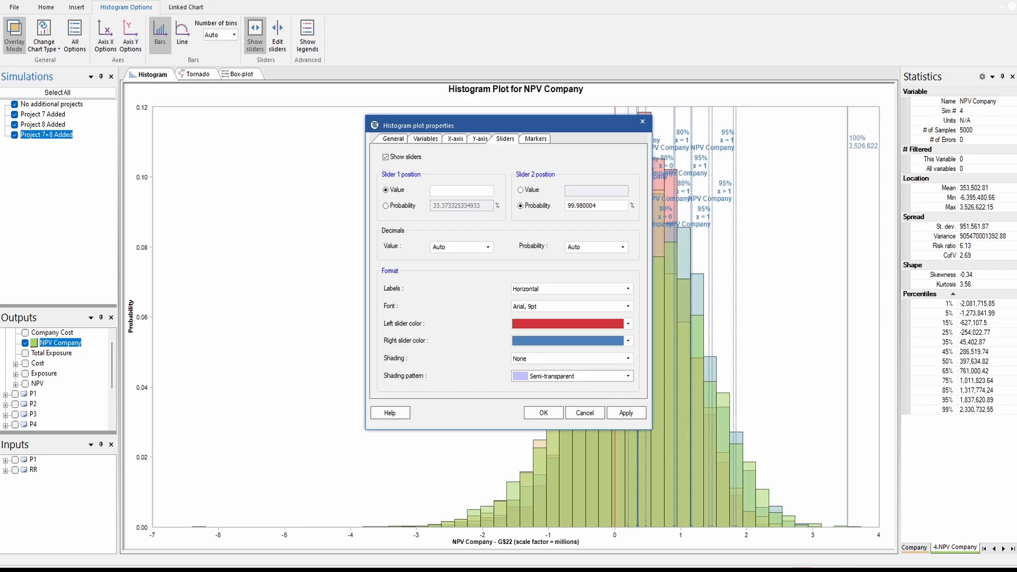
left_click(534, 139)
left_click(389, 213)
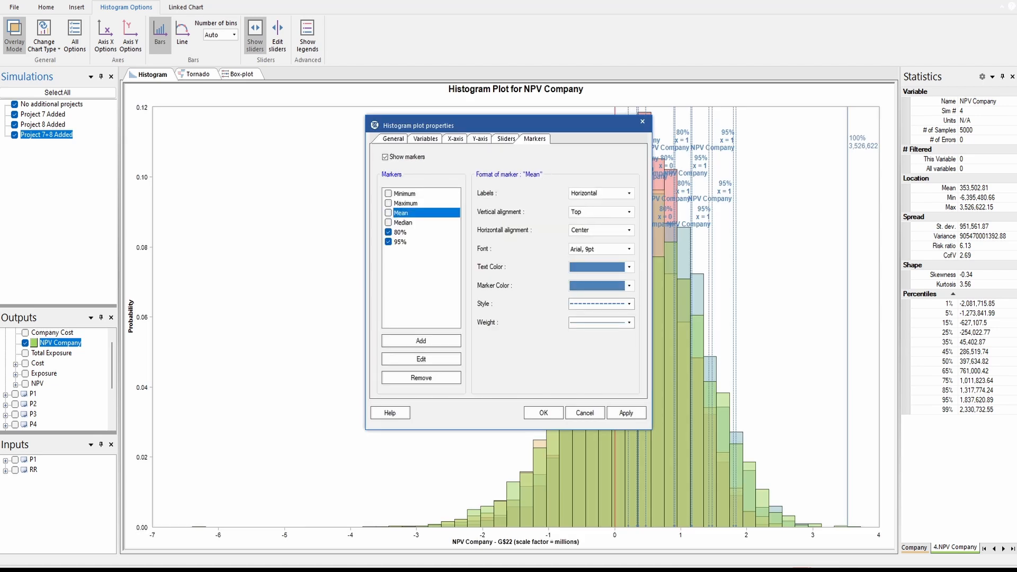
left_click(388, 232)
left_click(388, 241)
left_click(388, 232)
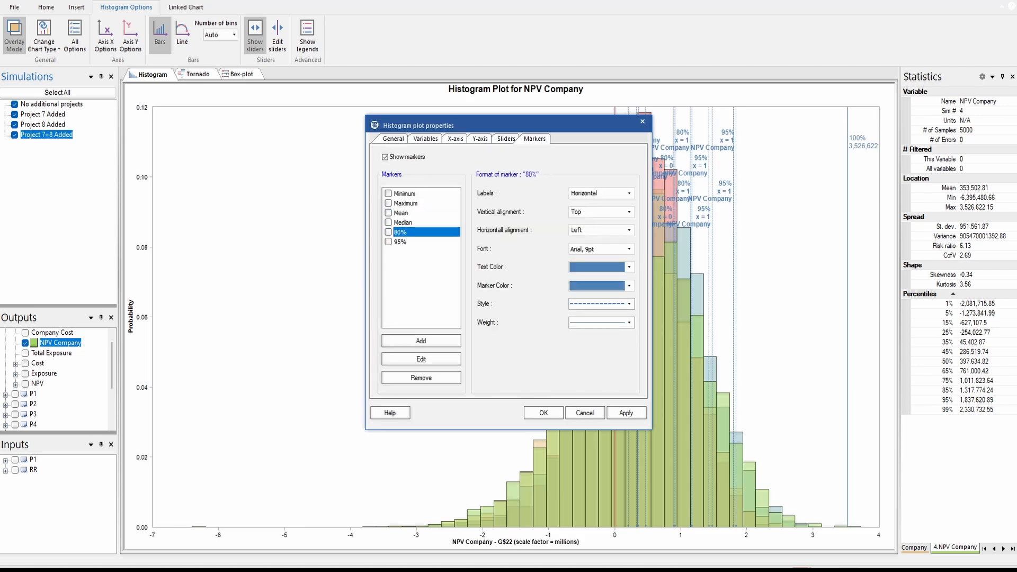
left_click(544, 413)
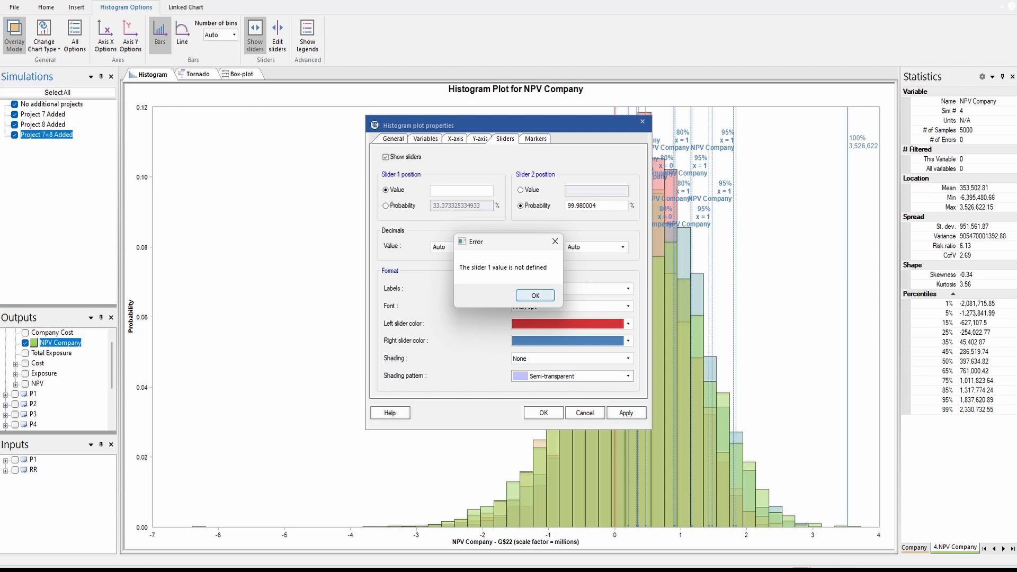
key("Return")
type("0")
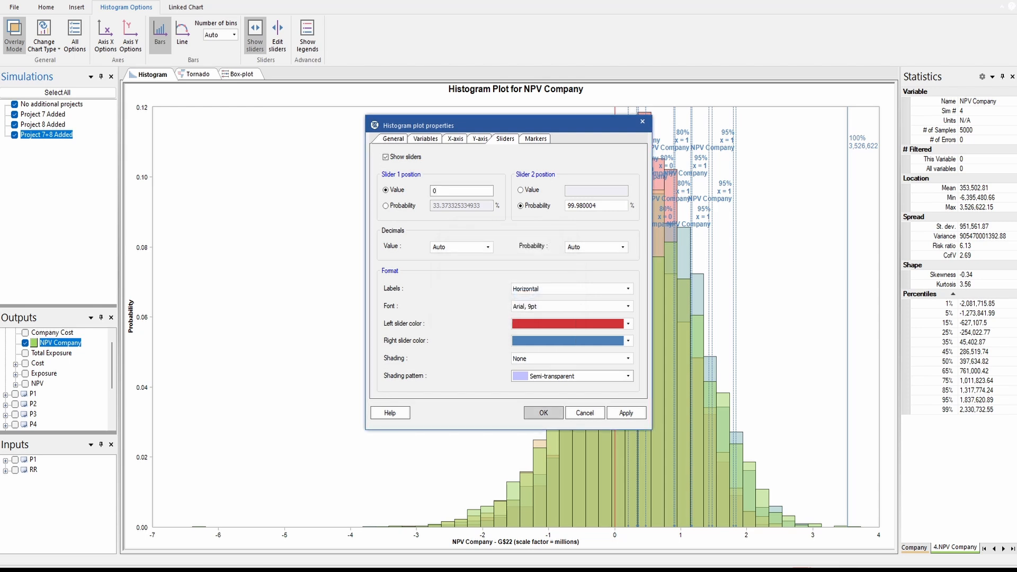
left_click(543, 413)
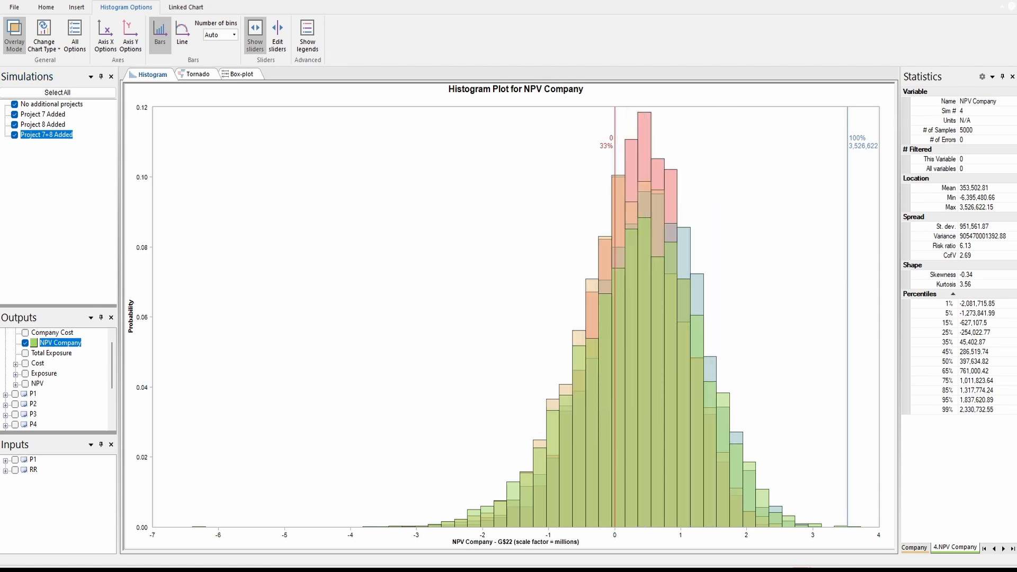
- View the NPV Company scenario overlay as lines and as a Cumulative Ascending plot
left_click(182, 33)
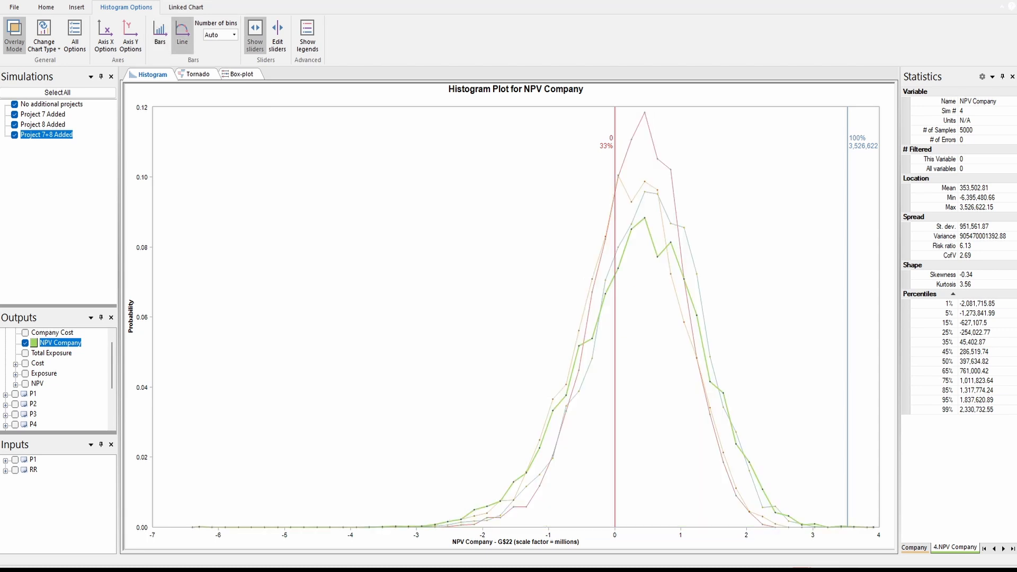
left_click(44, 36)
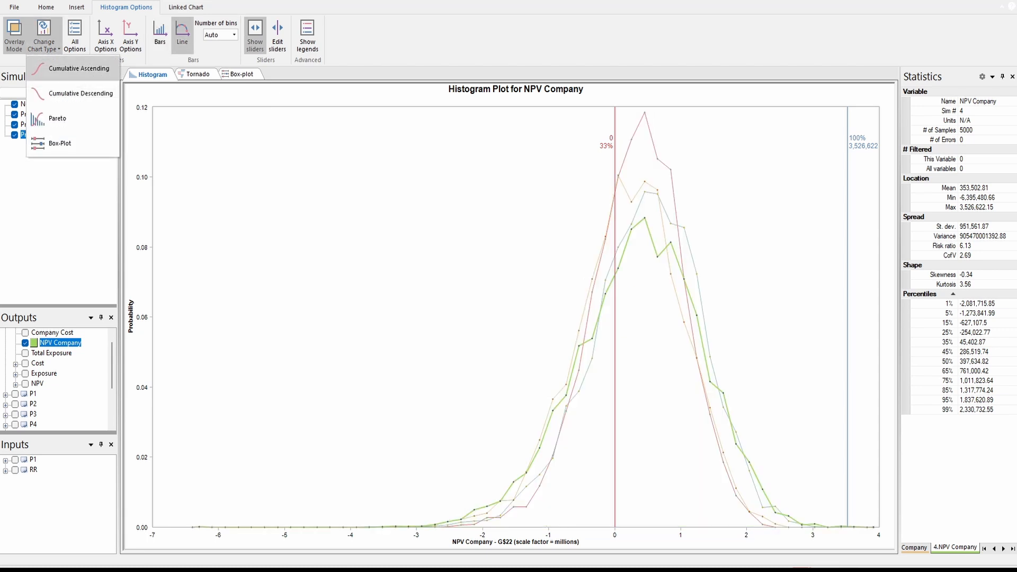
left_click(73, 68)
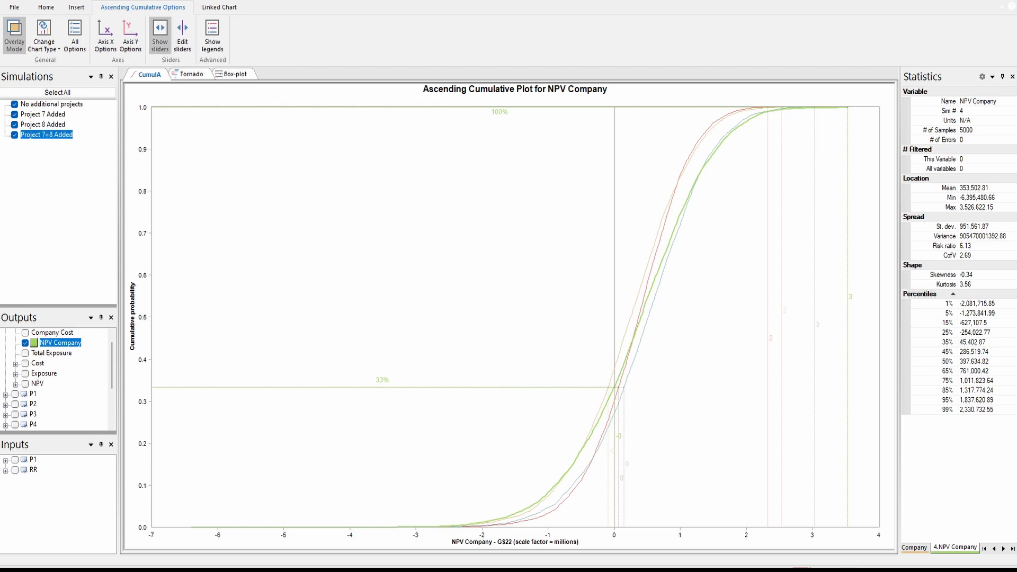
- Plot Company Cost instead of NPV Company and change the overlay's chart type back to a histogram
left_click(25, 343)
left_click(25, 333)
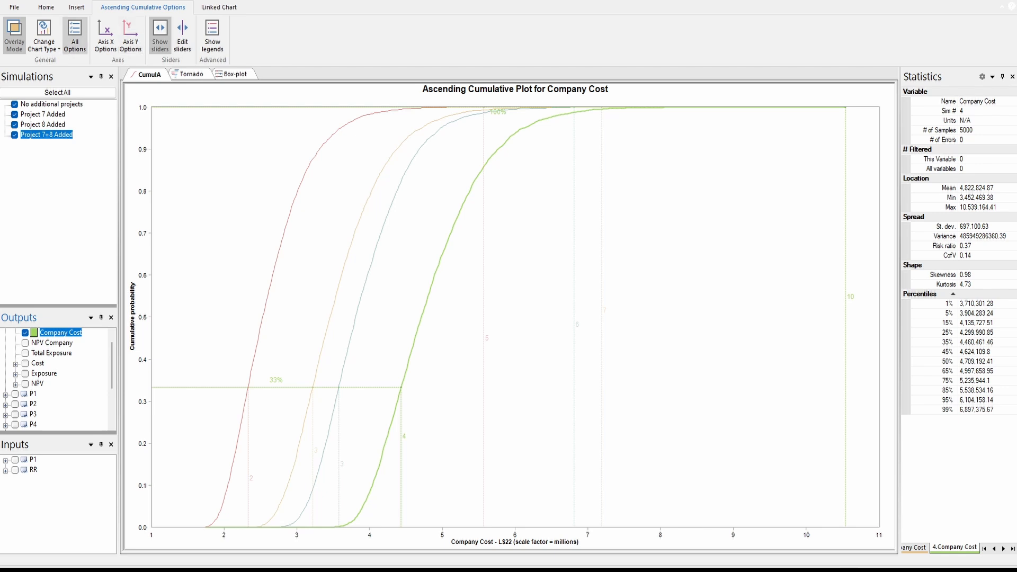
left_click(44, 38)
left_click(60, 68)
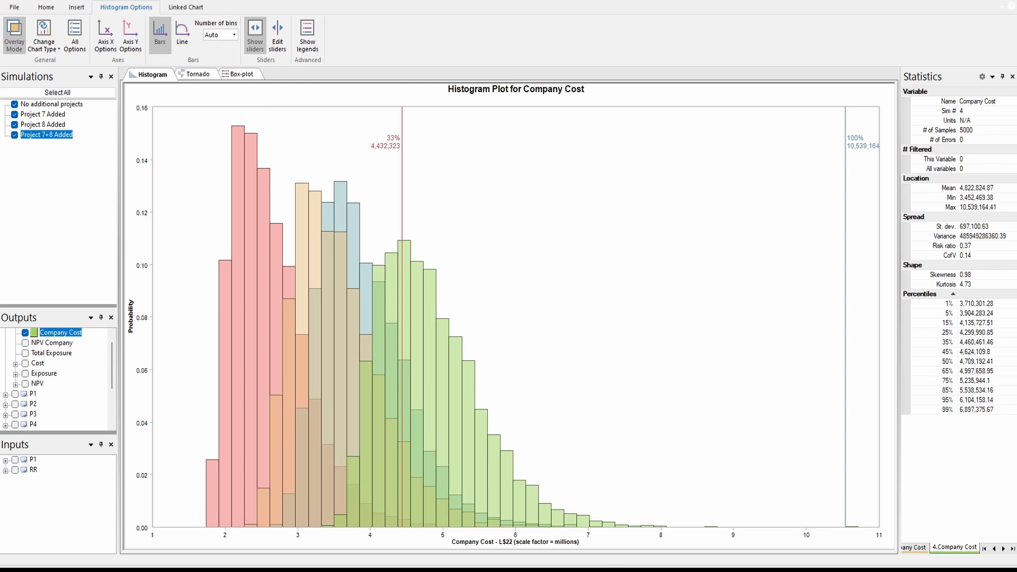
scroll(58, 363, "up", 1)
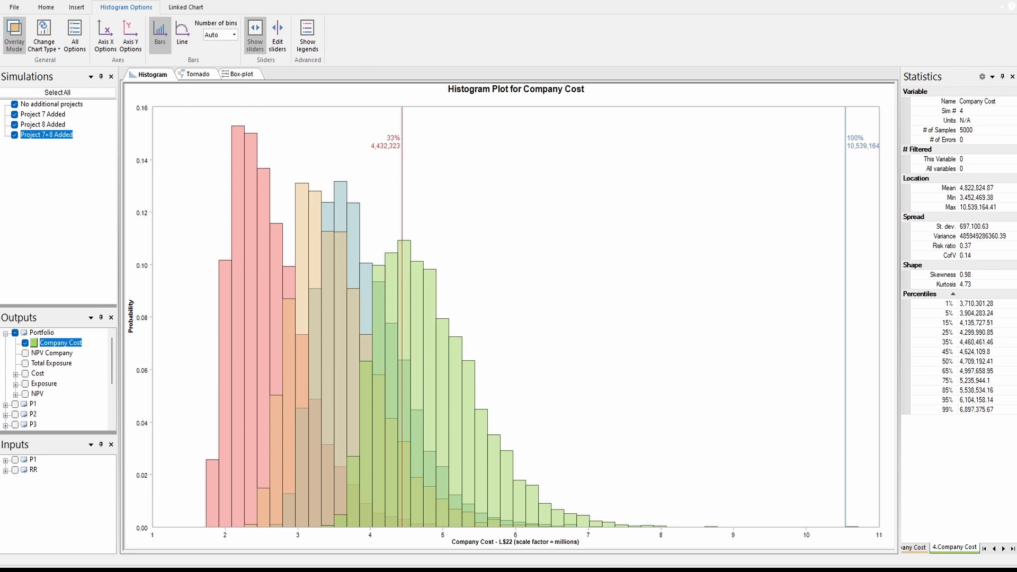
- Return to the PowerPoint presentation, advance to the Generating a health score slide, and continue past it
left_click(1005, 1)
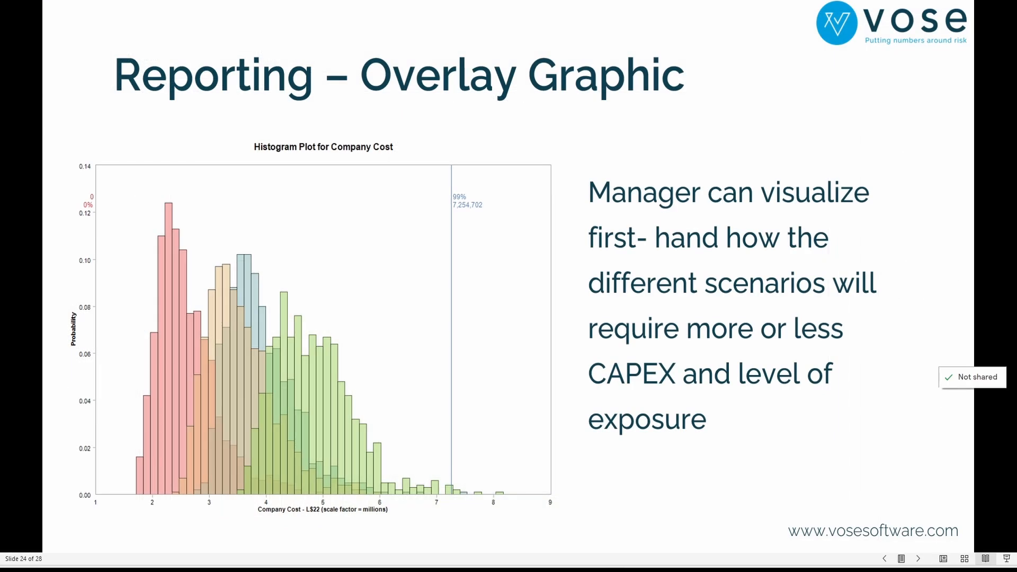
key("Right")
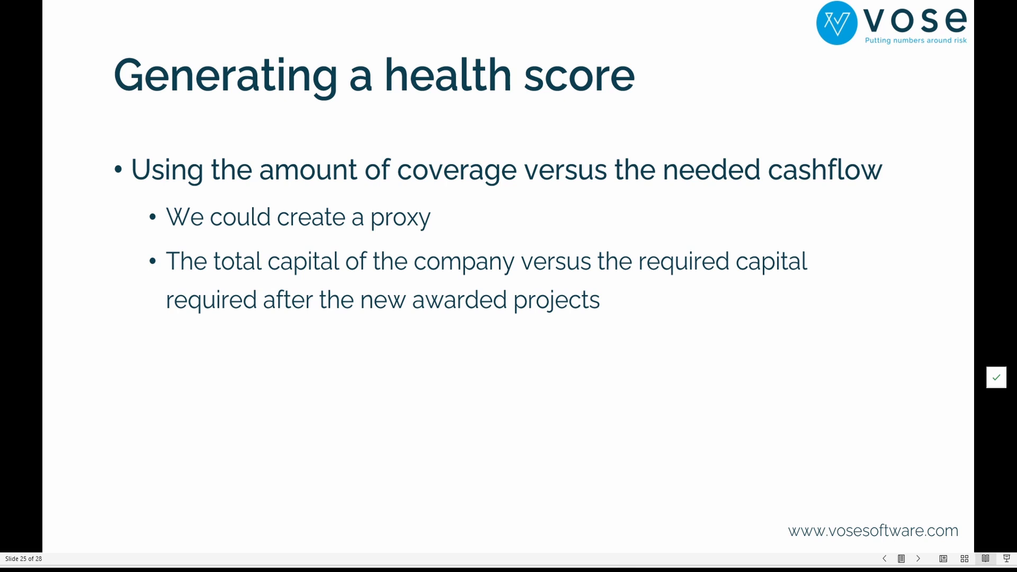
key("Right")
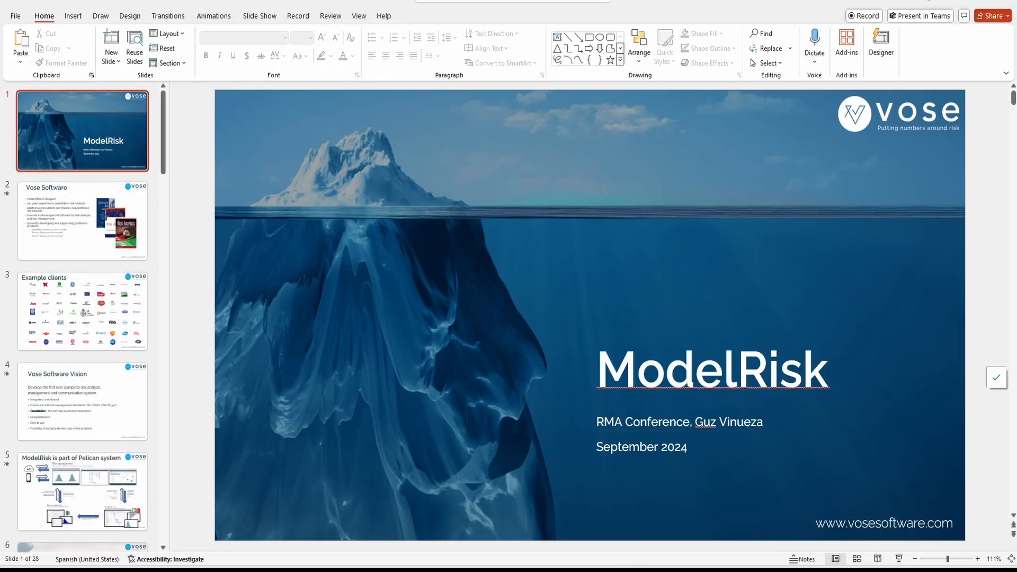
- Switch to the Excel Scenario sheet and examine the NPV < 0 probabilities together with the Probability of Failure chart
key("alt+Tab")
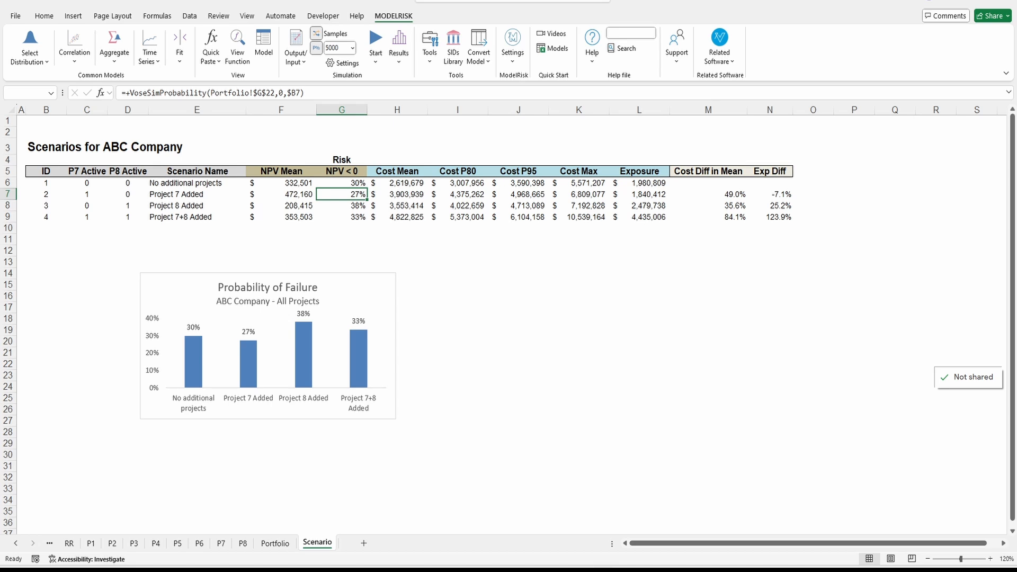
key("Up")
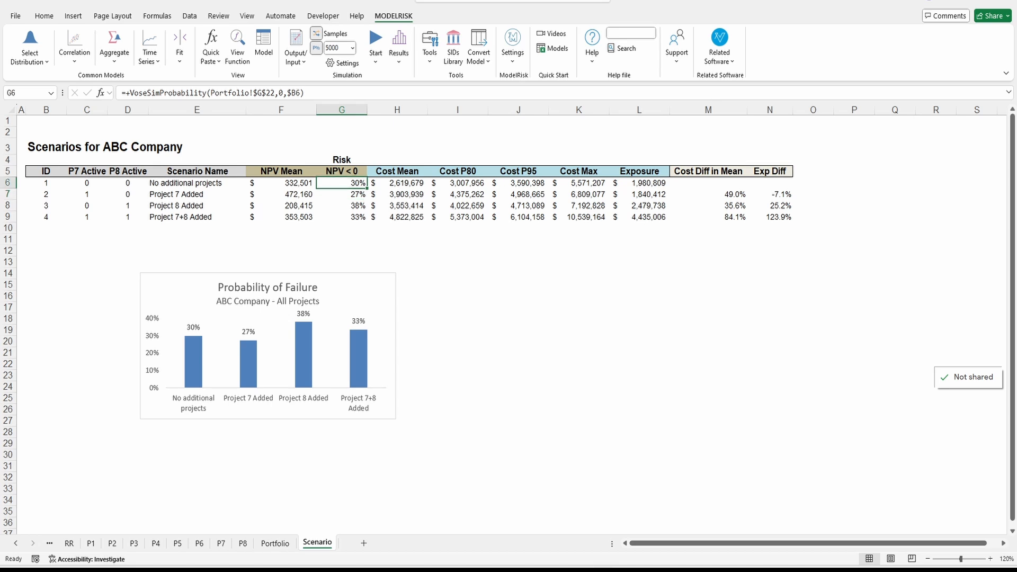
key("Down")
key("Down")
left_click(350, 291)
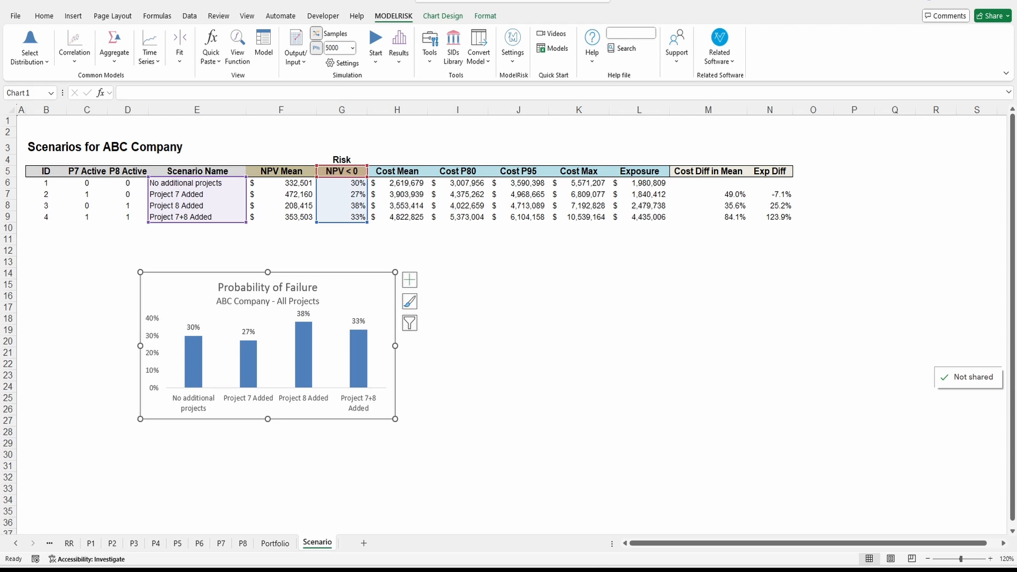
left_click(458, 386)
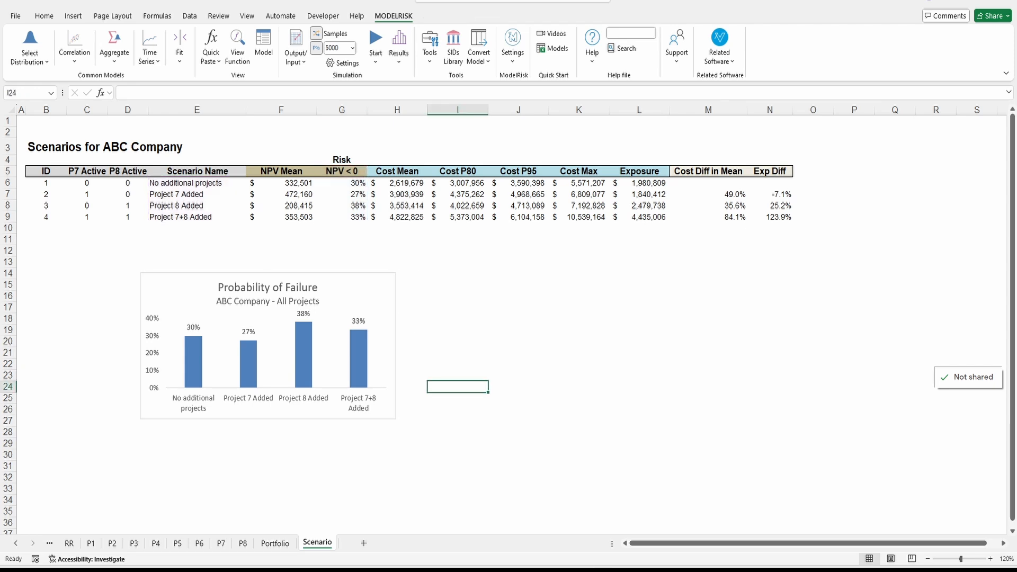
mouse_move(247, 384)
left_click(281, 444)
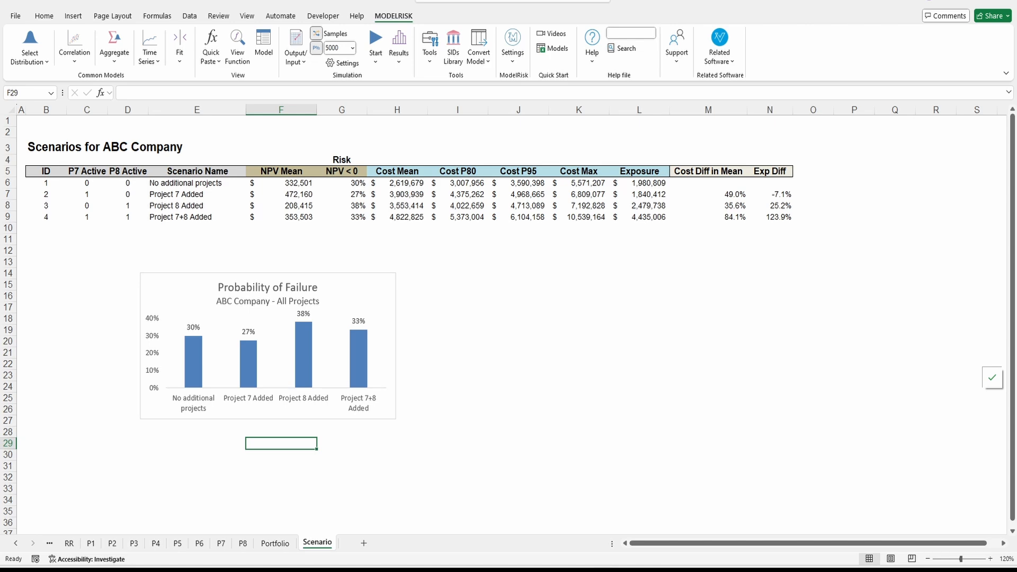
- Switch back to PowerPoint and open the presentation in Reading View from the ModelRisk title slide
key("alt+Tab")
scroll(589, 319, "down", 2)
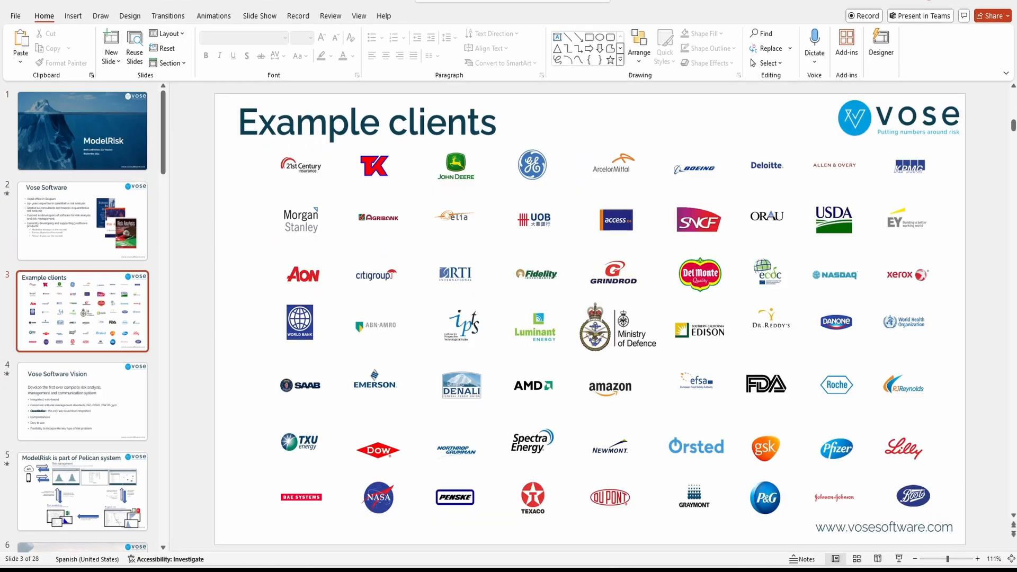
left_click(82, 131)
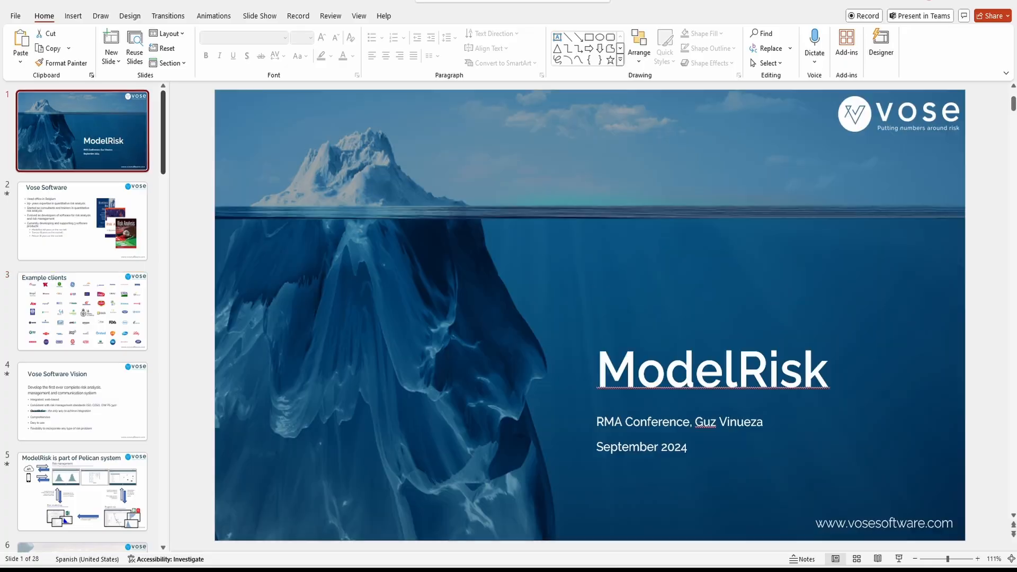
left_click(878, 559)
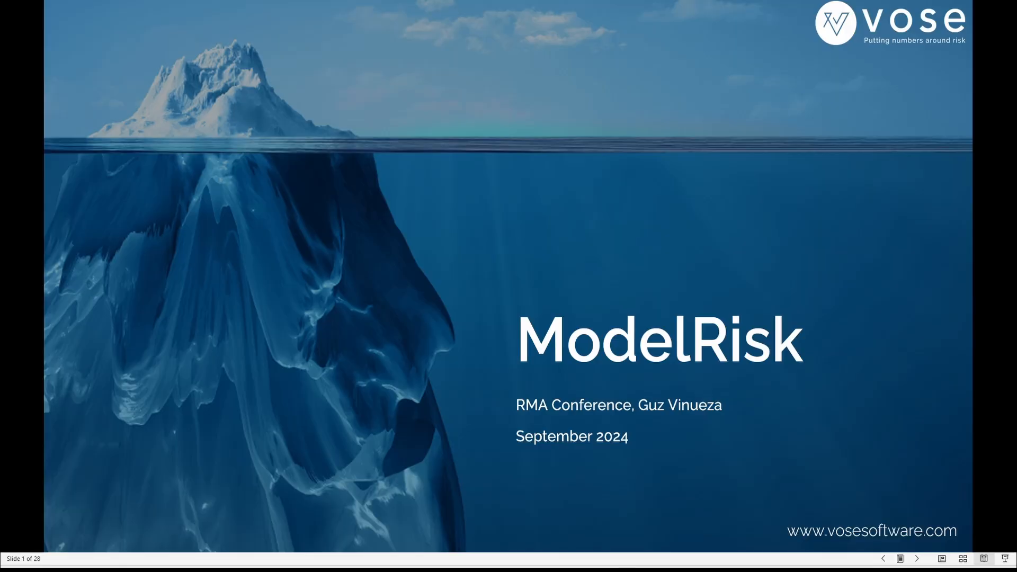